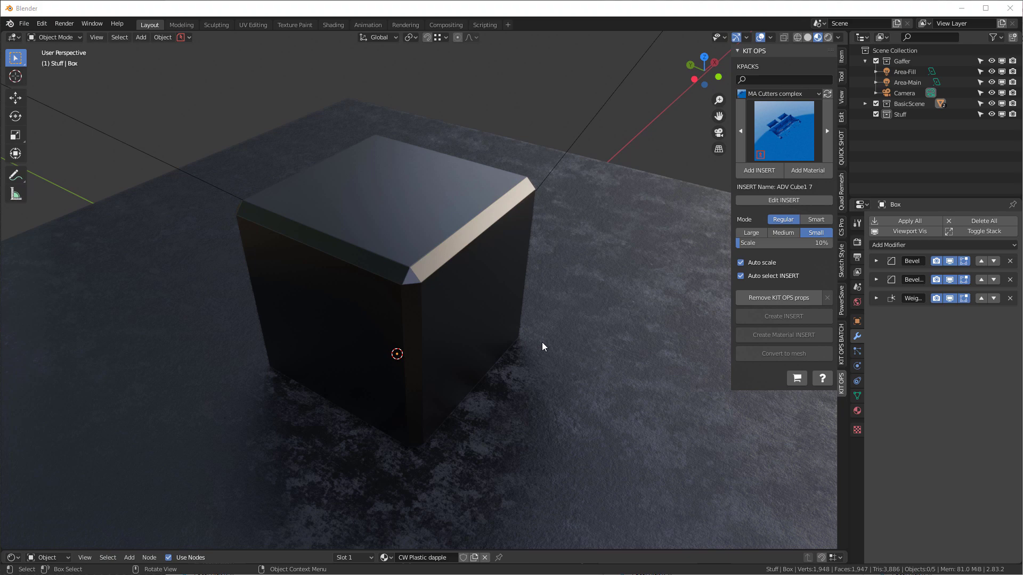
pyautogui.scroll(1, 358, 290)
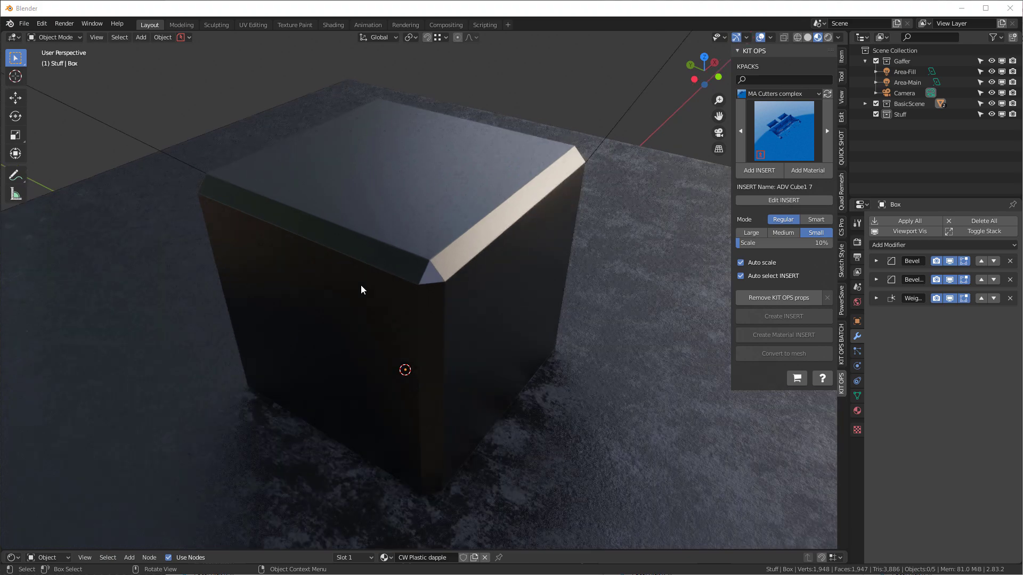
pyautogui.scroll(1, 416, 259)
pyautogui.moveTo(415, 259); pyautogui.dragTo(447, 257, button='middle')
pyautogui.scroll(-1, 448, 258)
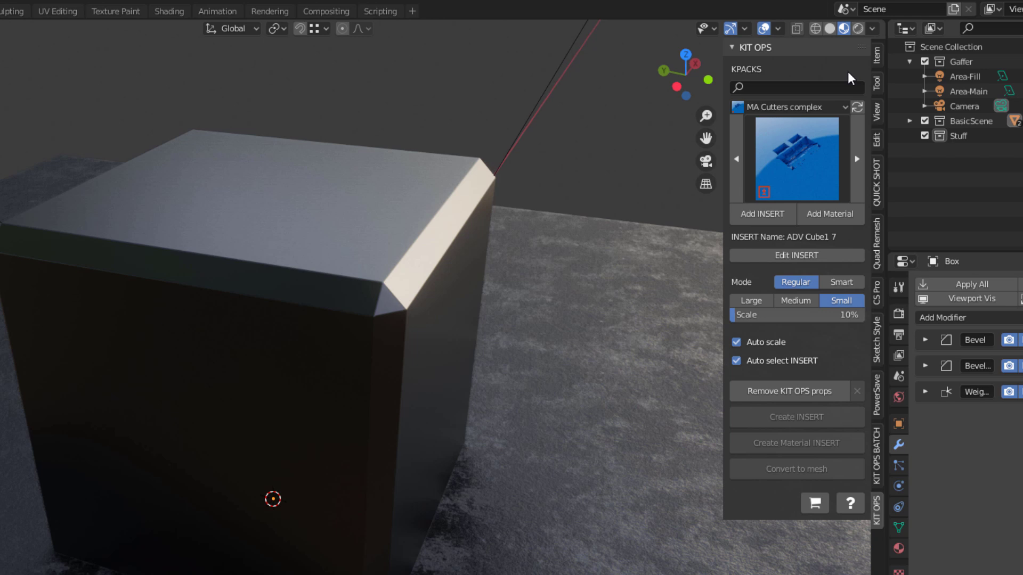
# Browse the available KPACKS and the inserts in the MA Cutters complex pack.
pyautogui.click(781, 107)
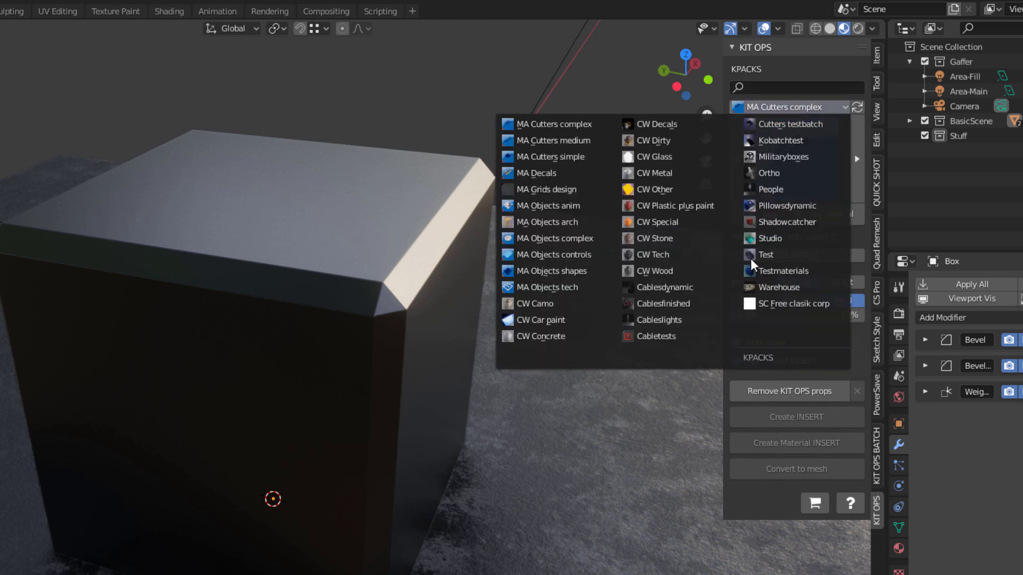
pyautogui.click(854, 111)
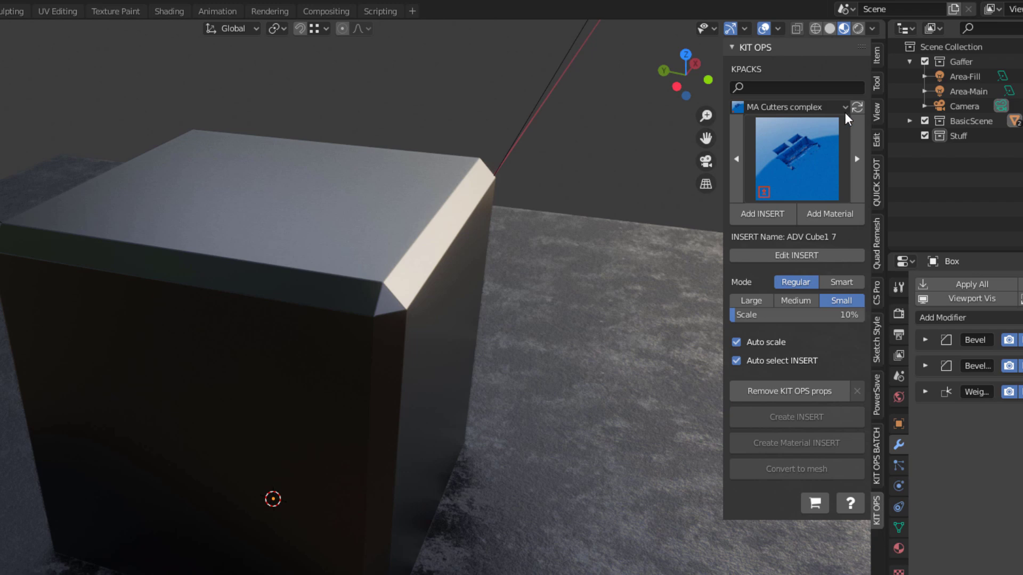
pyautogui.click(812, 163)
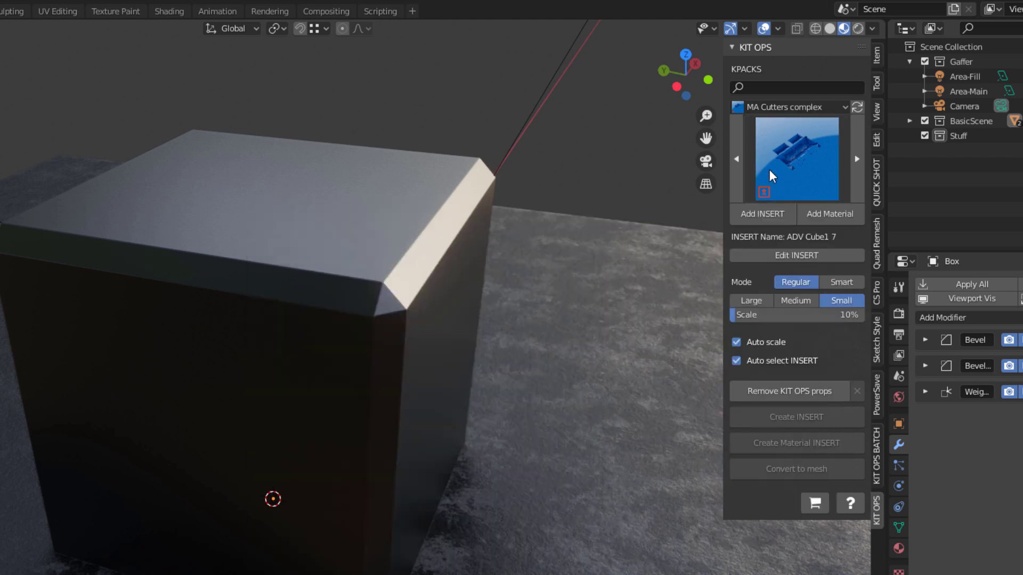
# Add the Doggy insert from MA Cutters complex to the box, scaling it up and placing it at the upper front corner.
pyautogui.click(330, 224)
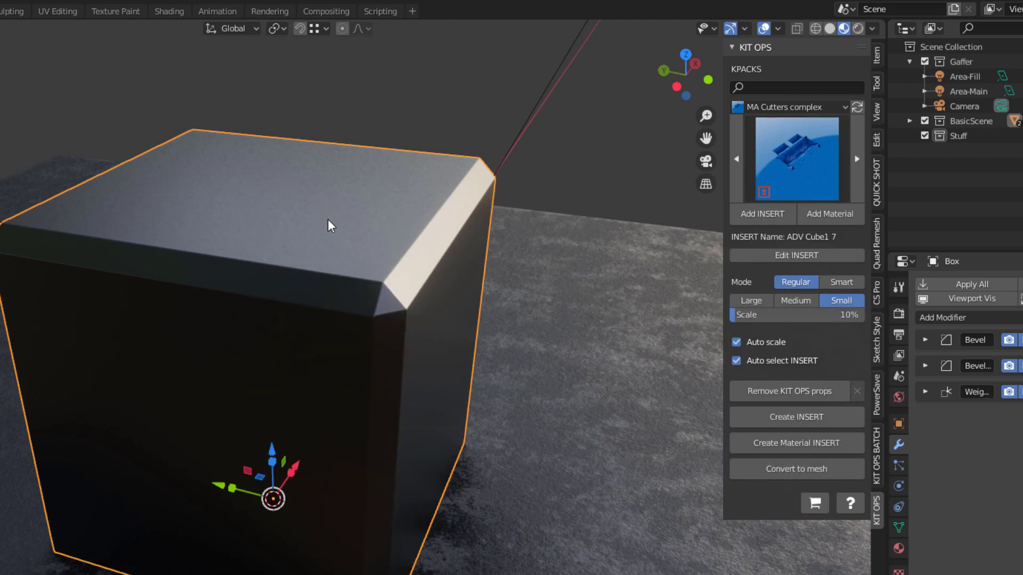
pyautogui.click(797, 159)
pyautogui.click(759, 325)
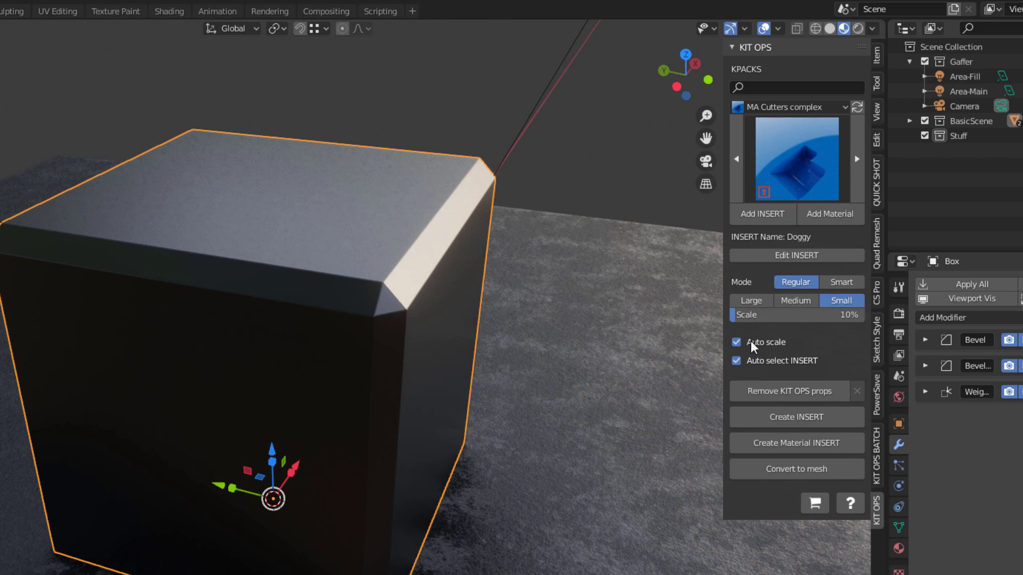
pyautogui.click(772, 220)
pyautogui.press('s')
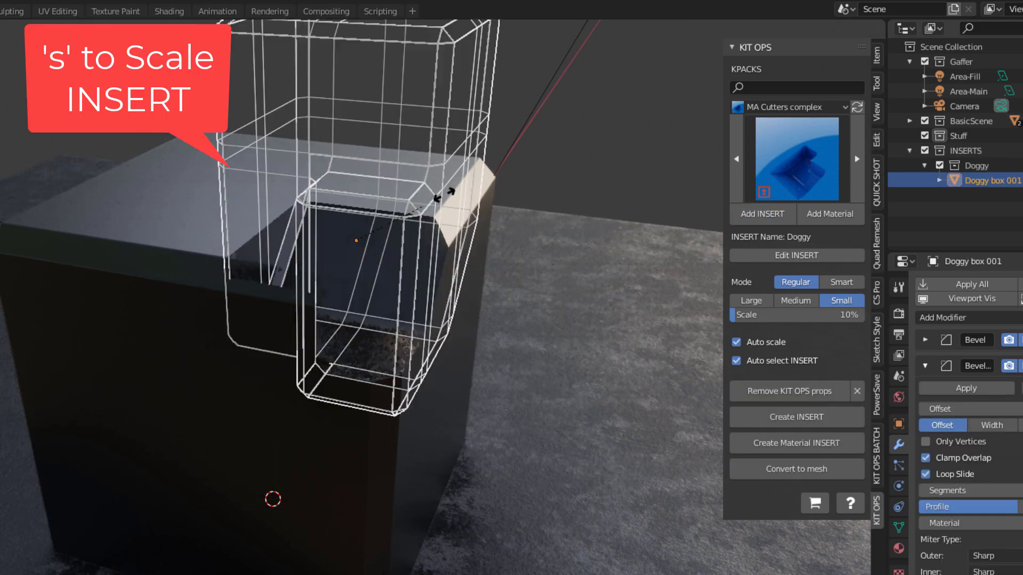
pyautogui.click(480, 200)
pyautogui.moveTo(484, 212); pyautogui.dragTo(433, 186, button='middle')
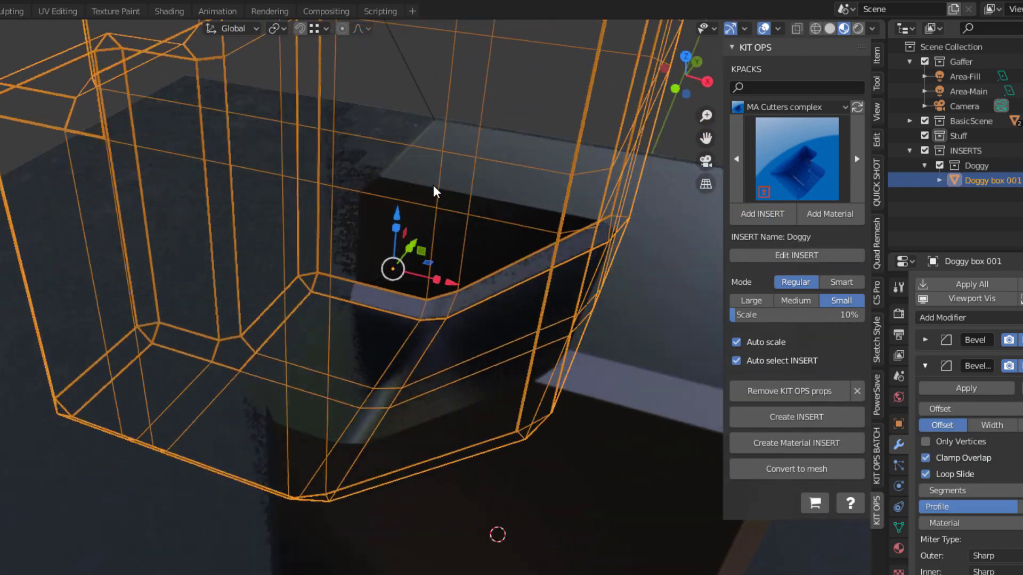
# Delete the Doggy insert from the box.
pyautogui.scroll(-3, 485, 182)
pyautogui.press('x')
pyautogui.click(423, 202)
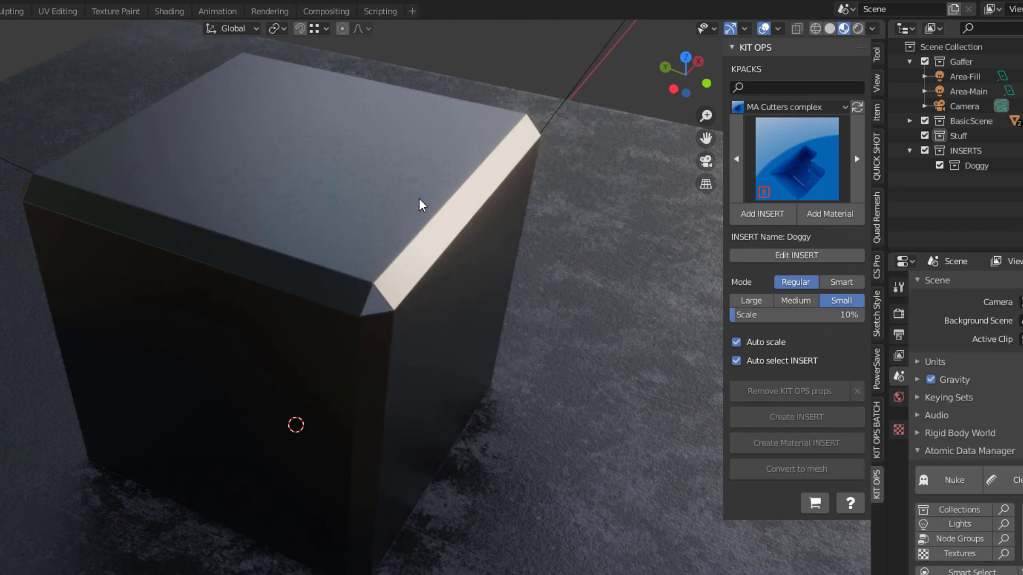
# Select the box and cycle the insert size through the Medium, Large and Small presets.
pyautogui.click(401, 184)
pyautogui.click(788, 301)
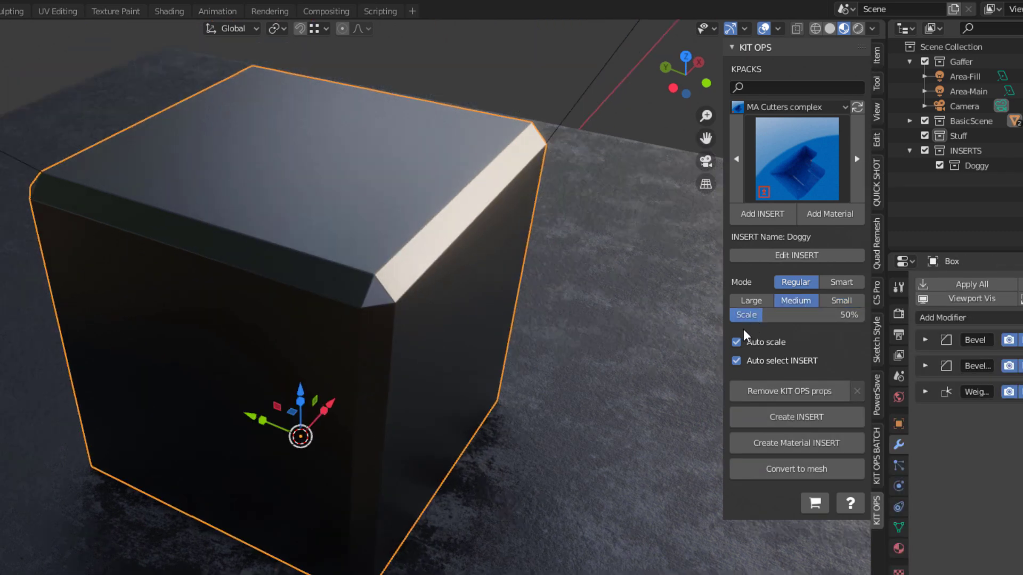
pyautogui.click(748, 303)
pyautogui.click(806, 302)
pyautogui.click(843, 300)
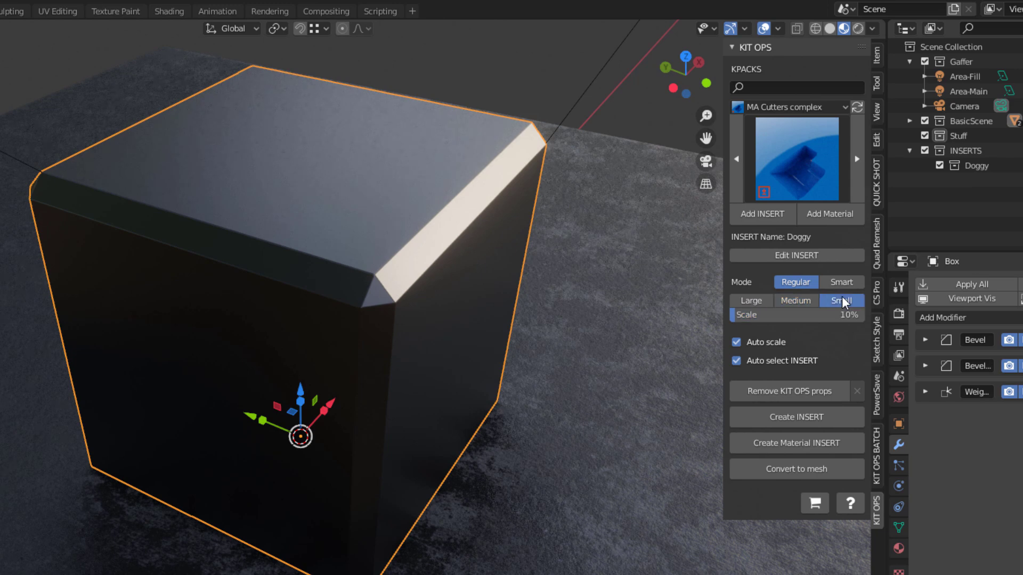
# Set the Small preset's scale to 25% and switch the insert size to Large.
pyautogui.moveTo(743, 319); pyautogui.dragTo(775, 320)
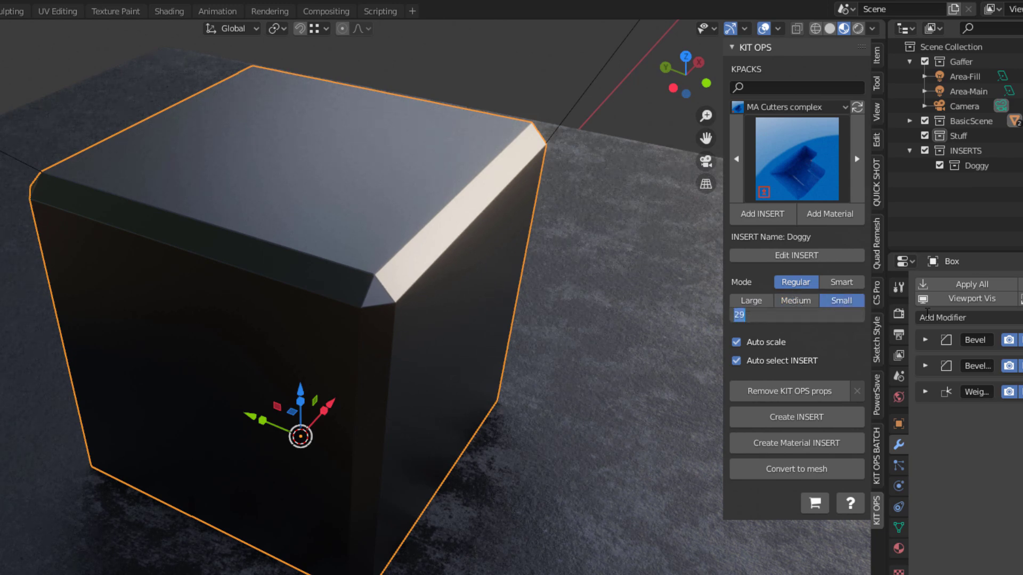
pyautogui.press('Return')
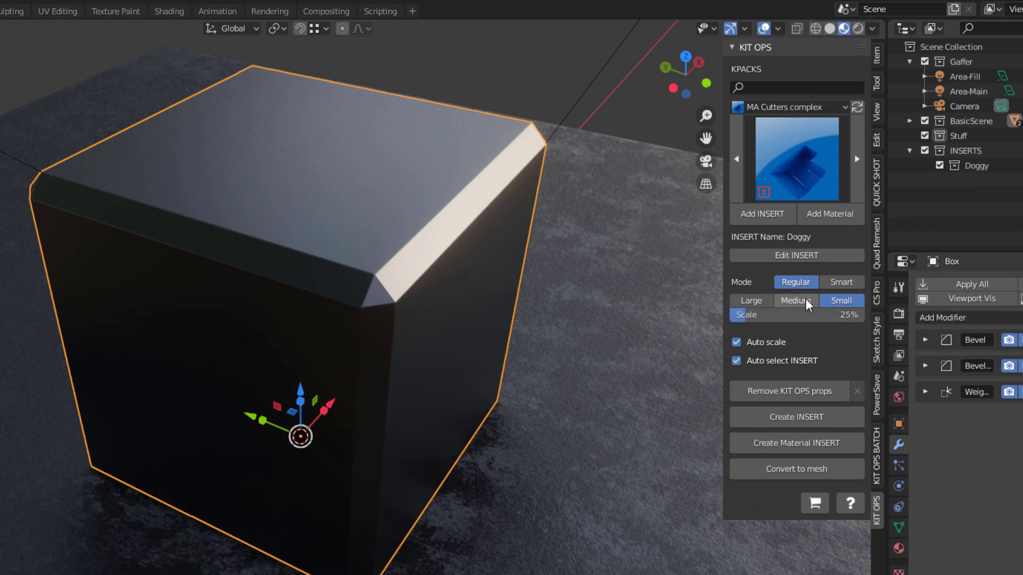
pyautogui.click(759, 302)
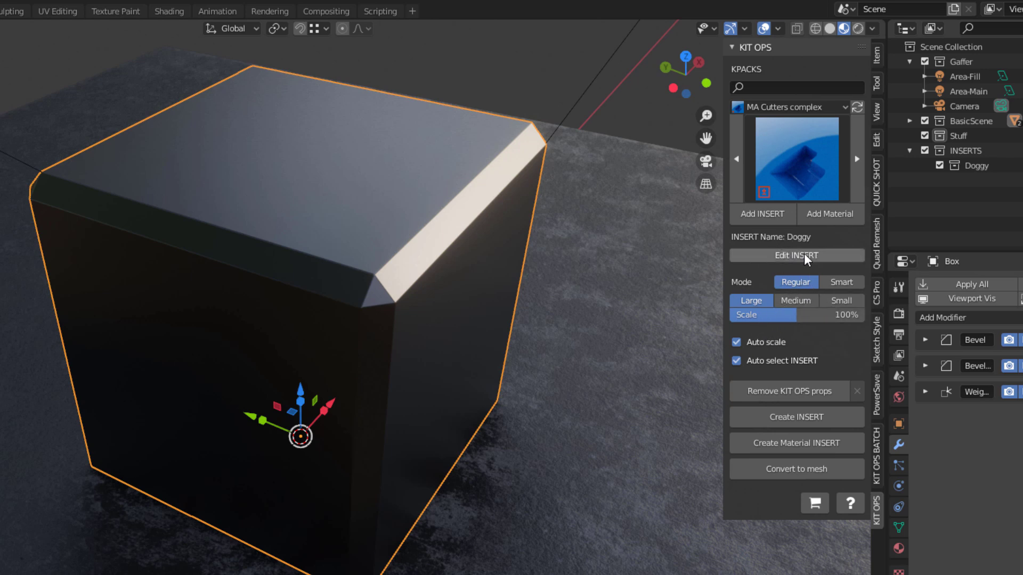
# Try the Doggy insert on top of the box, switching repeatedly between the Large and Small sizes, and cancel the placement.
pyautogui.click(797, 256)
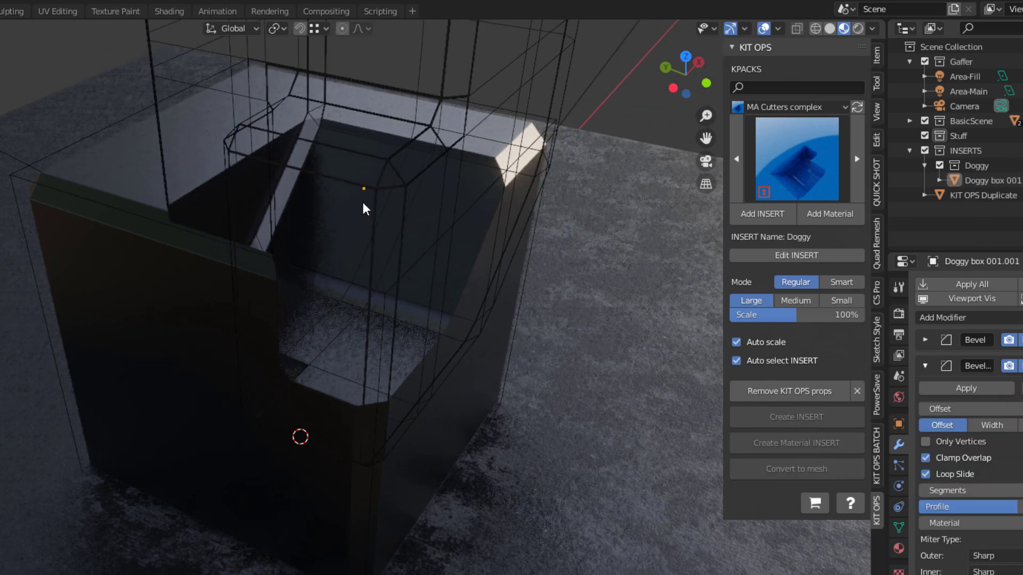
pyautogui.press('[')
pyautogui.press('[')
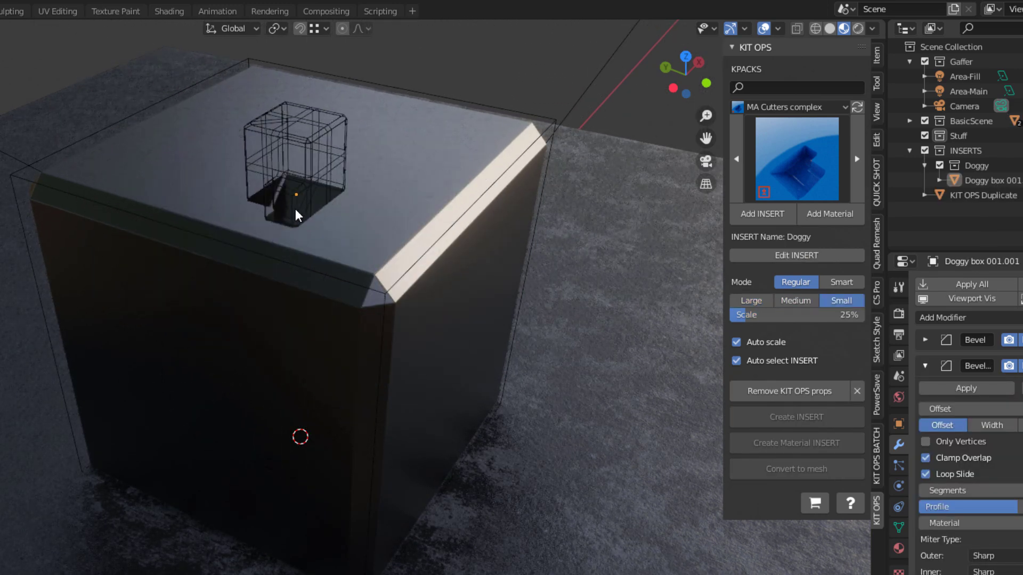
pyautogui.scroll(2, 296, 213)
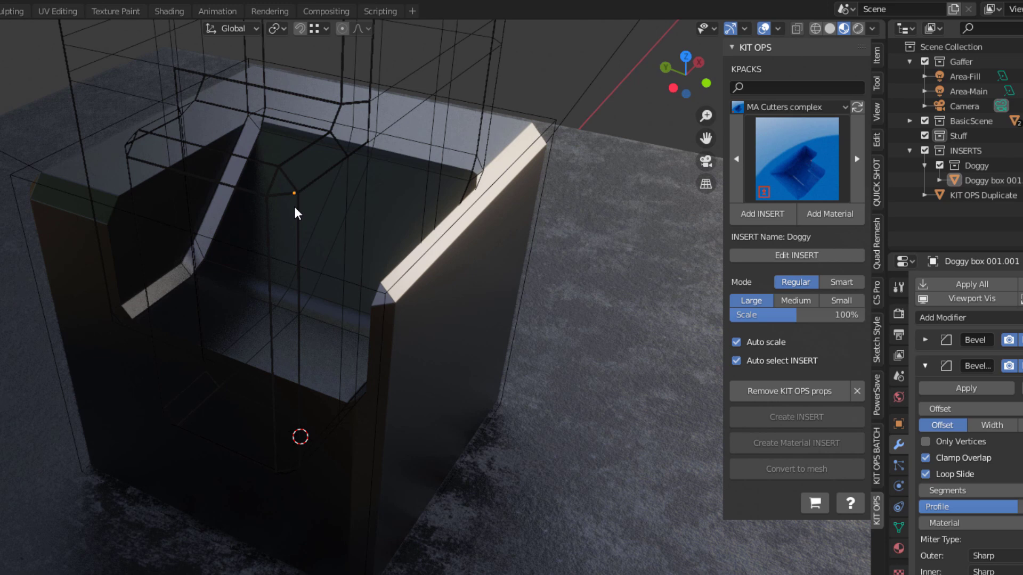
pyautogui.scroll(-2, 297, 213)
pyautogui.scroll(1, 296, 213)
pyautogui.scroll(1, 296, 213)
pyautogui.scroll(-2, 297, 213)
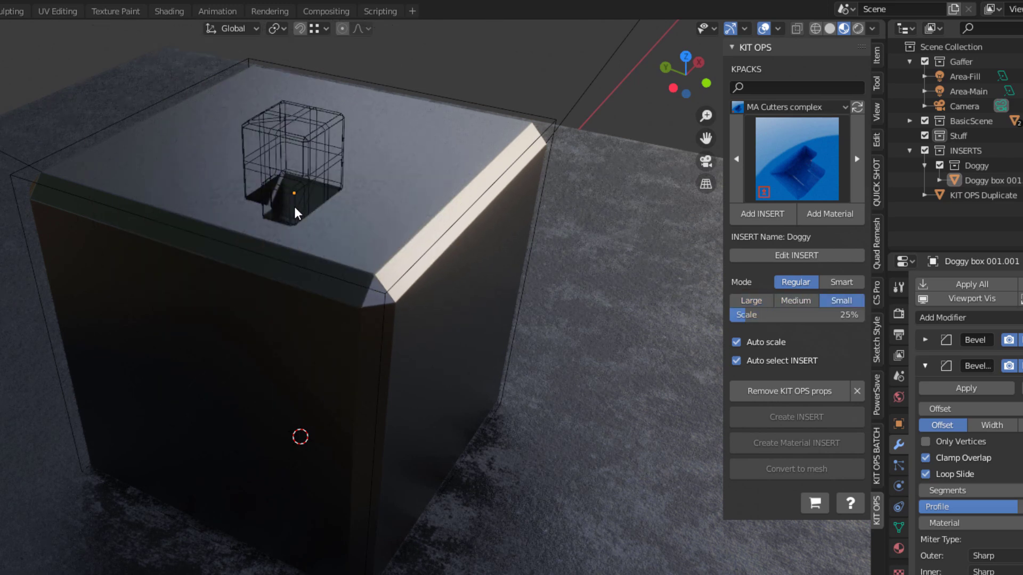
pyautogui.scroll(2, 297, 213)
pyautogui.scroll(-2, 297, 213)
pyautogui.scroll(2, 296, 213)
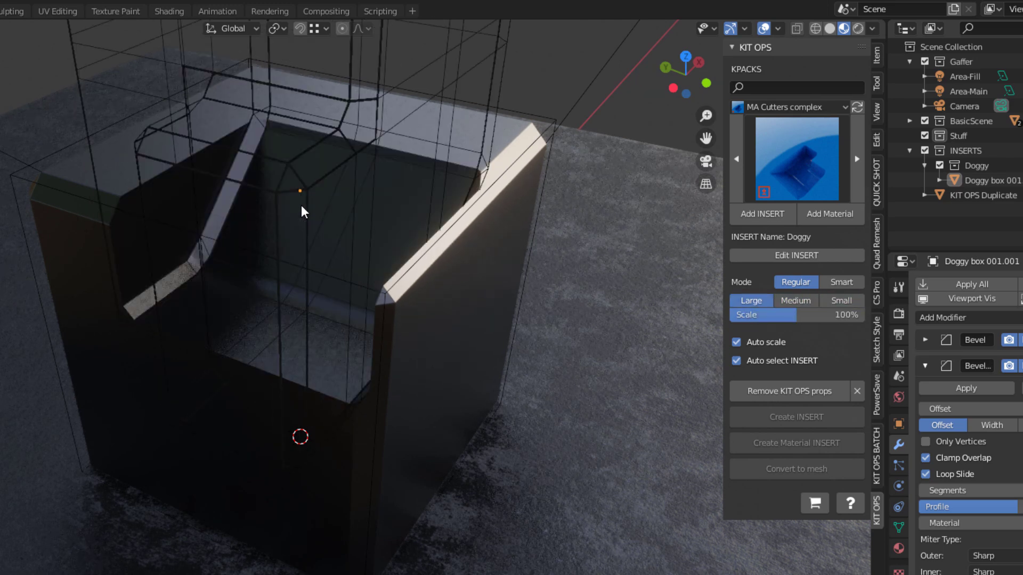
pyautogui.rightClick(403, 213)
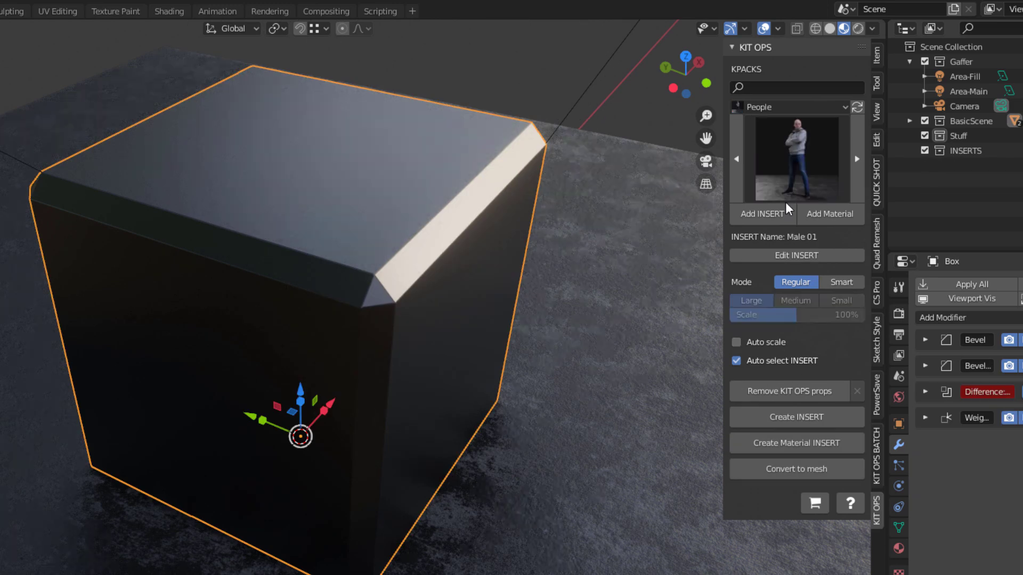
# Add the Male 01 insert from the People pack onto the floor plane, placing it beside the box.
pyautogui.click(801, 148)
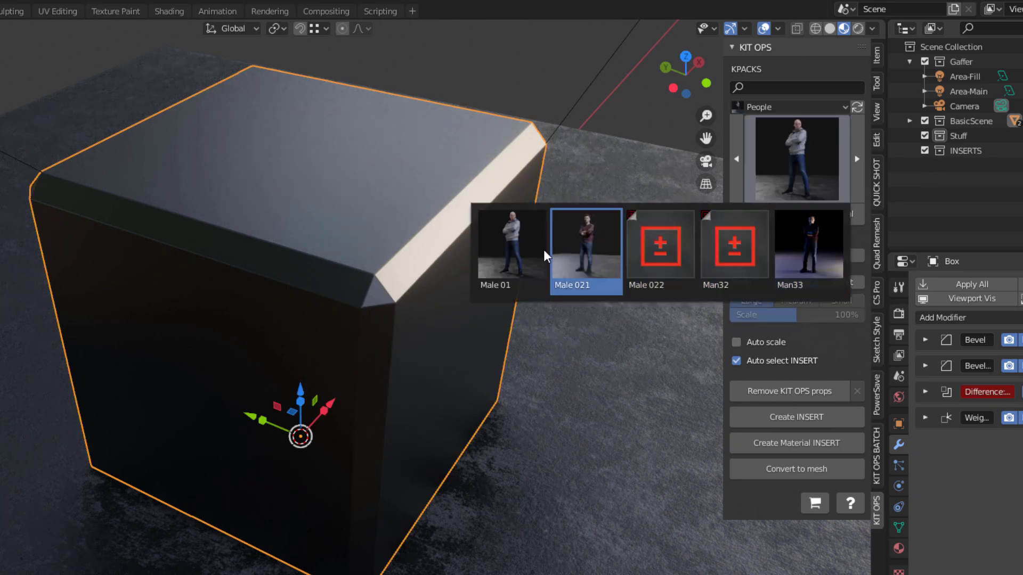
pyautogui.click(513, 247)
pyautogui.scroll(-3, 369, 236)
pyautogui.scroll(2, 387, 225)
pyautogui.moveTo(387, 225); pyautogui.dragTo(374, 206, button='middle')
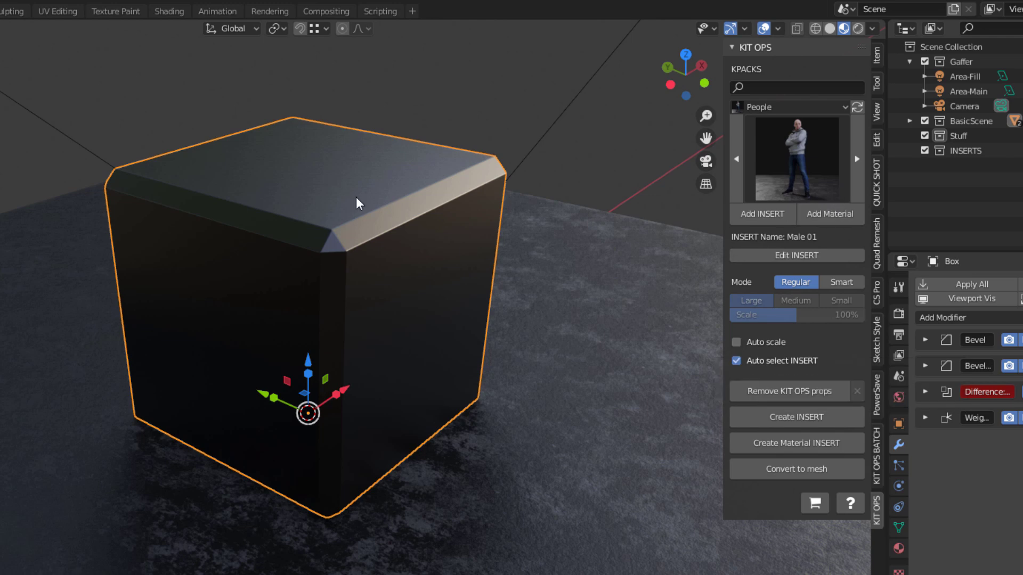
pyautogui.scroll(-2, 357, 202)
pyautogui.click(621, 365)
pyautogui.moveTo(564, 310); pyautogui.dragTo(544, 289, button='middle')
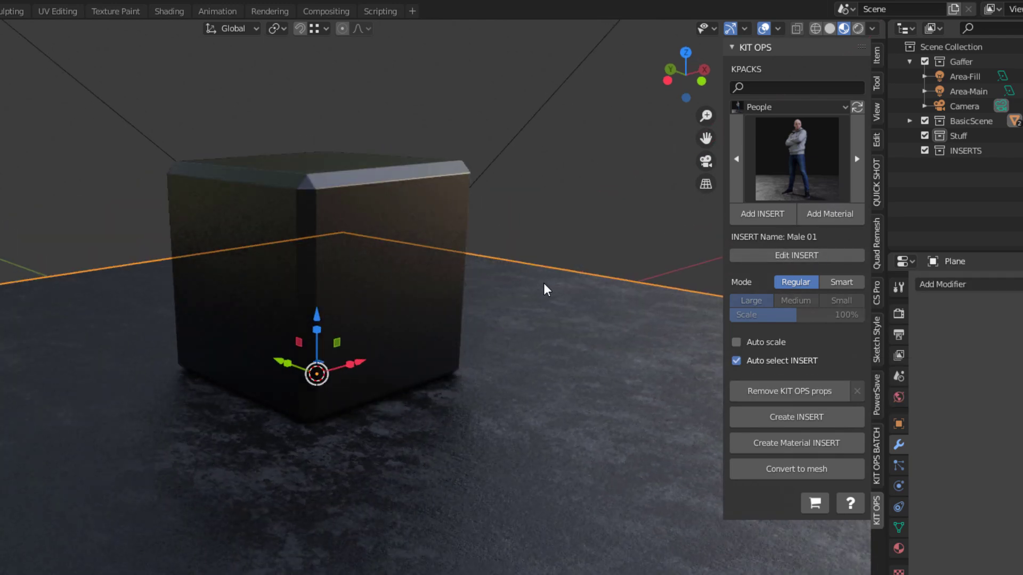
pyautogui.click(761, 213)
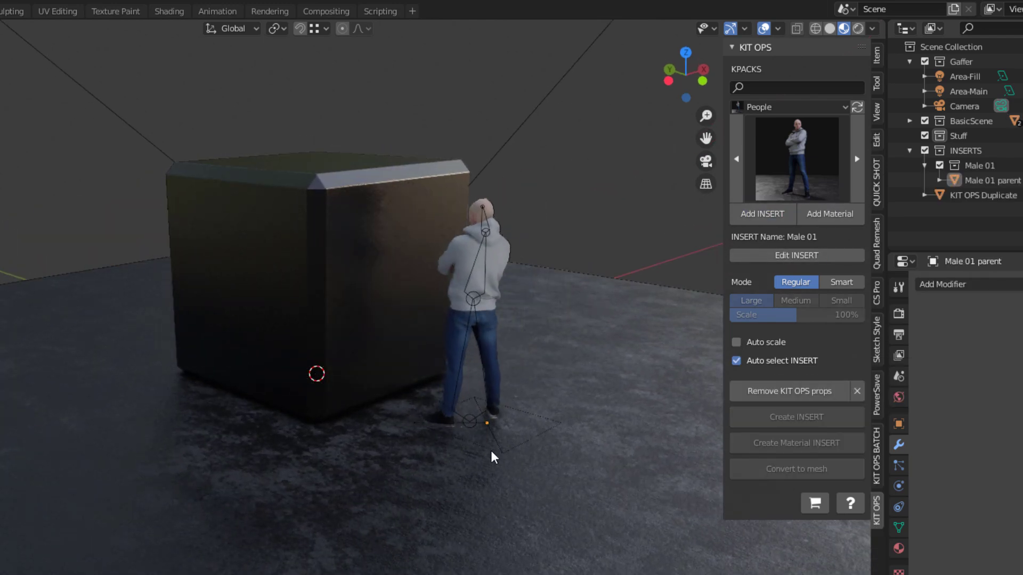
pyautogui.click(514, 418)
pyautogui.click(551, 175)
pyautogui.moveTo(551, 175); pyautogui.dragTo(438, 167, button='middle')
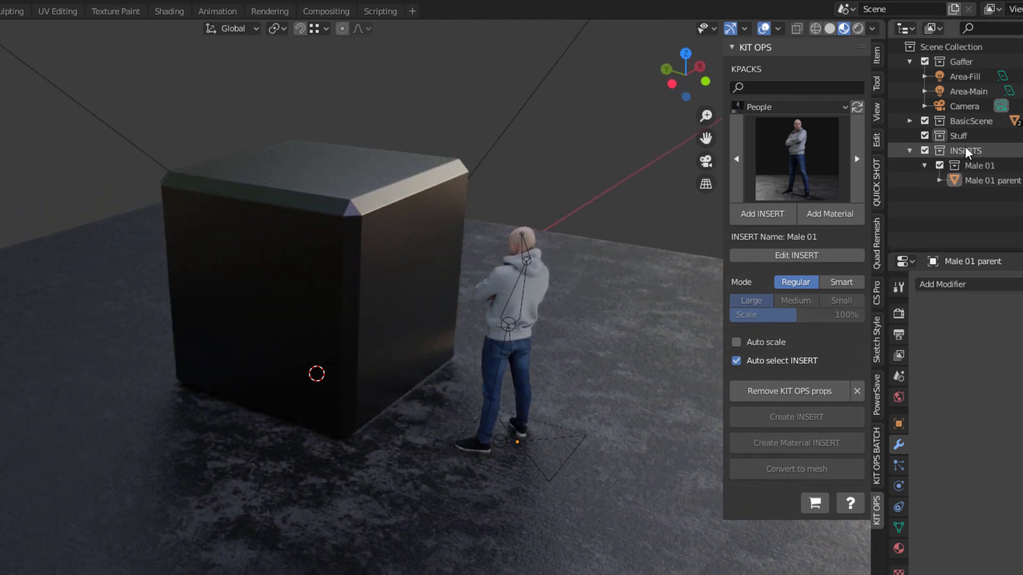
# Delete the INSERTS collection together with its whole hierarchy.
pyautogui.click(964, 146)
pyautogui.rightClick(964, 146)
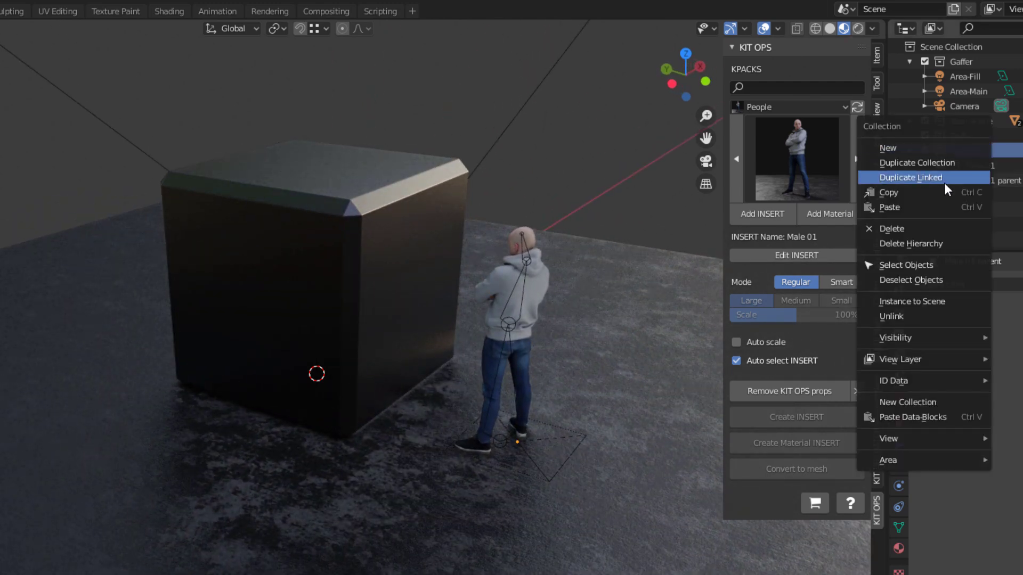
pyautogui.click(941, 243)
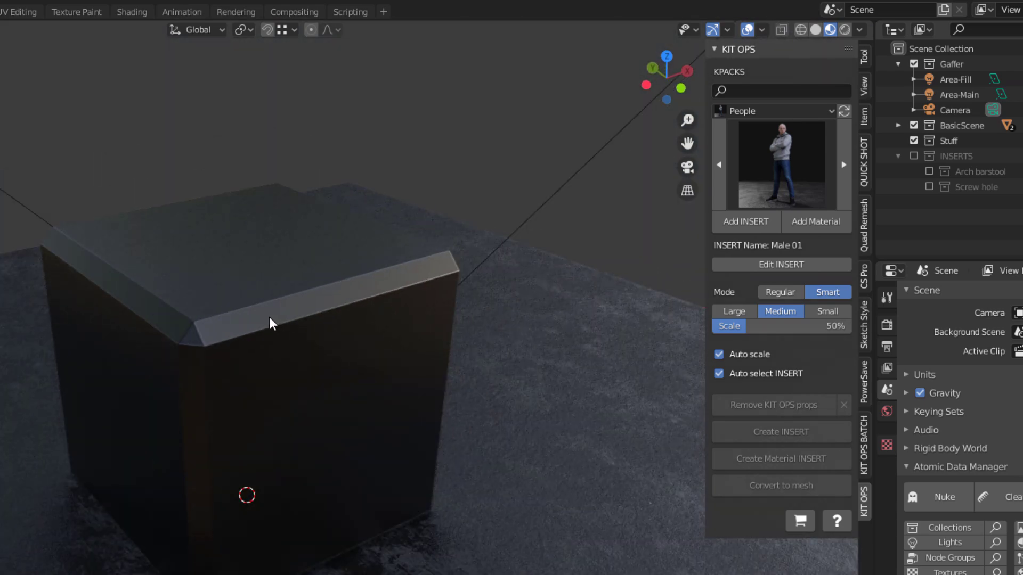
# Switch the active KPACK to CW Metal.
pyautogui.keyDown('shift'); pyautogui.moveTo(269, 317); pyautogui.dragTo(283, 309, button='middle'); pyautogui.keyUp('shift')
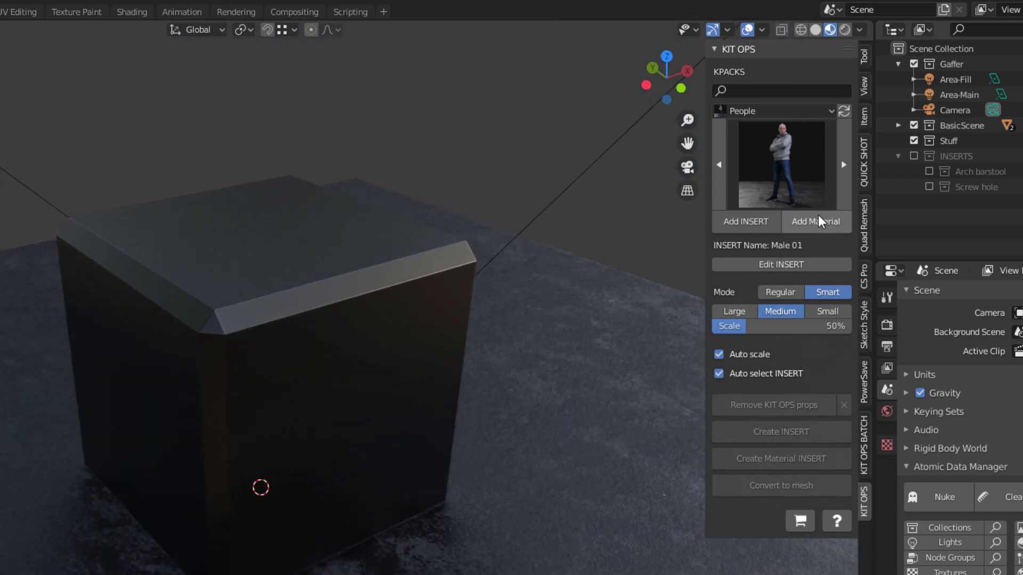
pyautogui.click(807, 105)
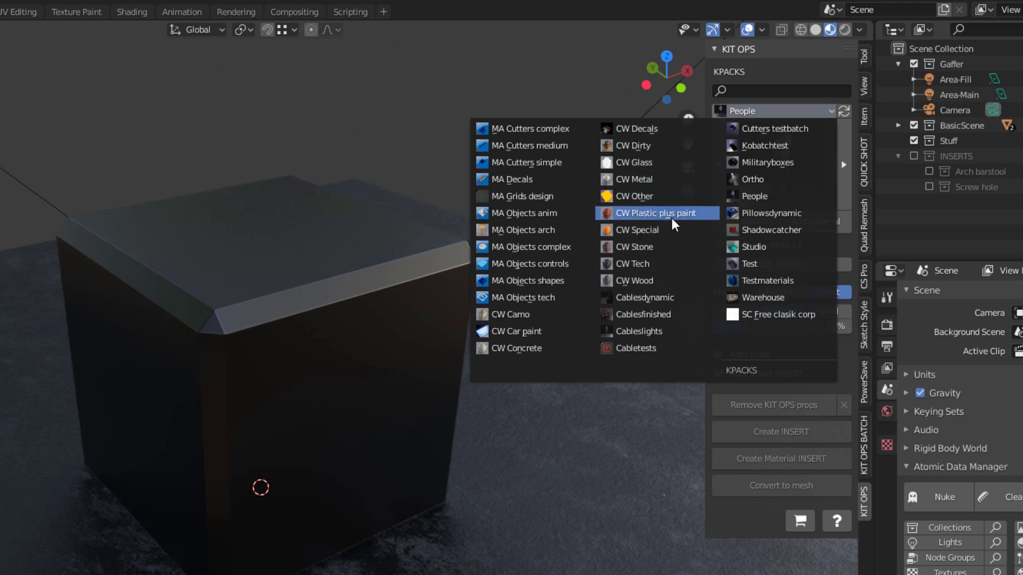
pyautogui.click(642, 181)
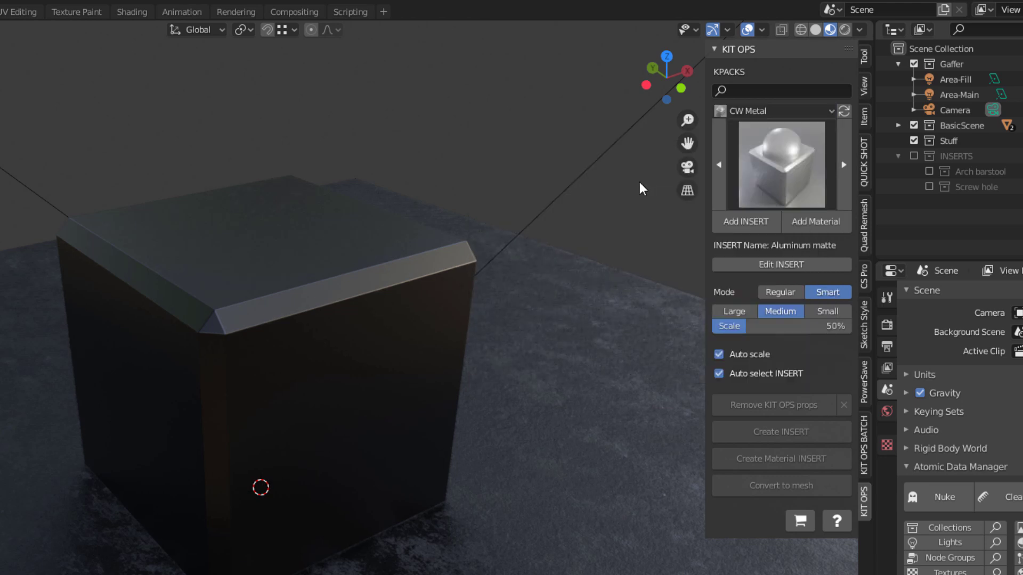
# Apply the Steel distressed material from the CW Metal pack to the box.
pyautogui.click(781, 167)
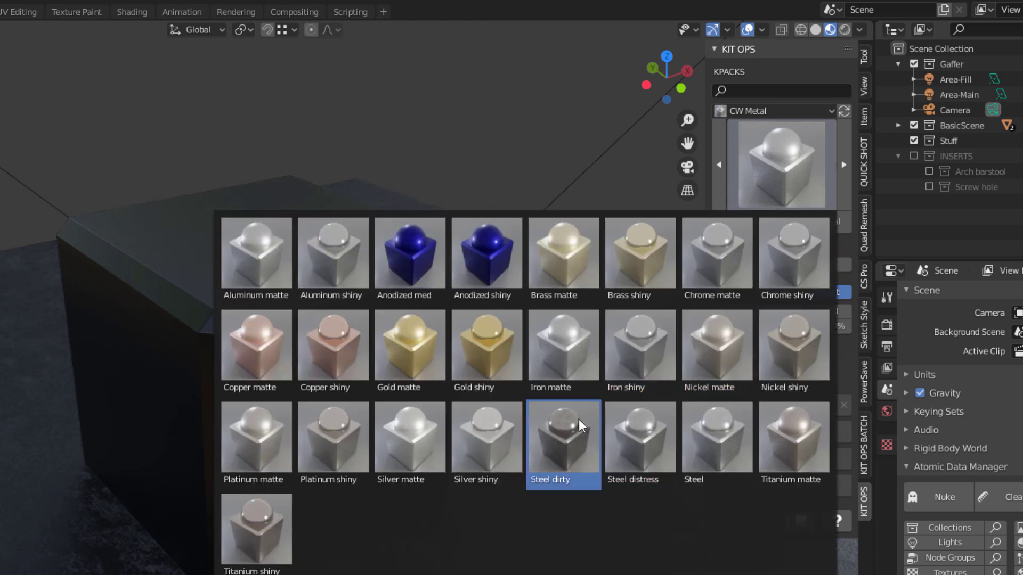
pyautogui.click(641, 446)
pyautogui.click(820, 221)
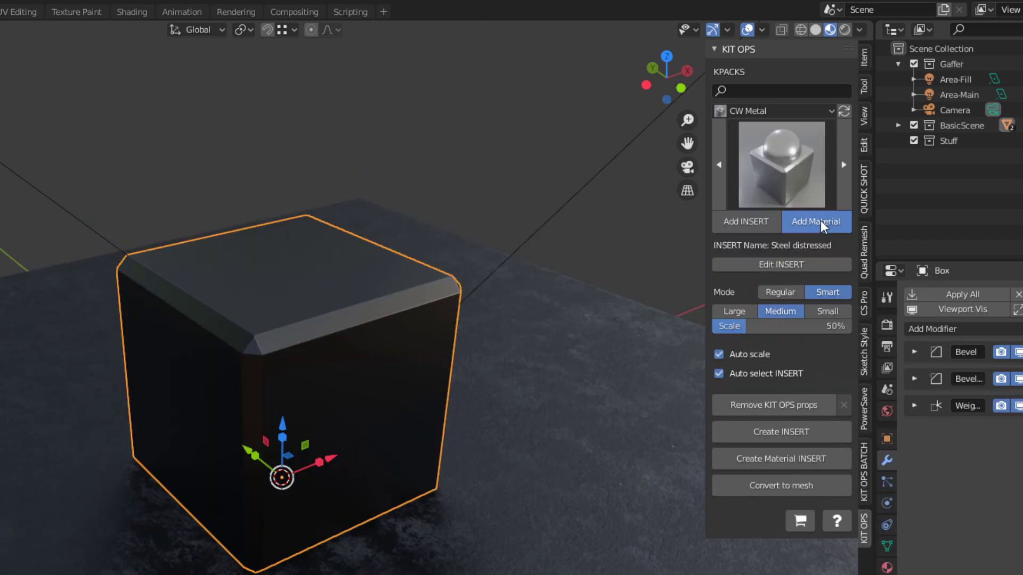
pyautogui.moveTo(331, 395)
pyautogui.mouseDown(button='middle')
pyautogui.moveTo(165, 362)
pyautogui.moveTo(125, 417)
pyautogui.moveTo(329, 399)
pyautogui.mouseUp(button='middle')
pyautogui.scroll(1, 321, 358)
# Apply the Gold shiny material from the CW Metal pack to the box.
pyautogui.click(784, 159)
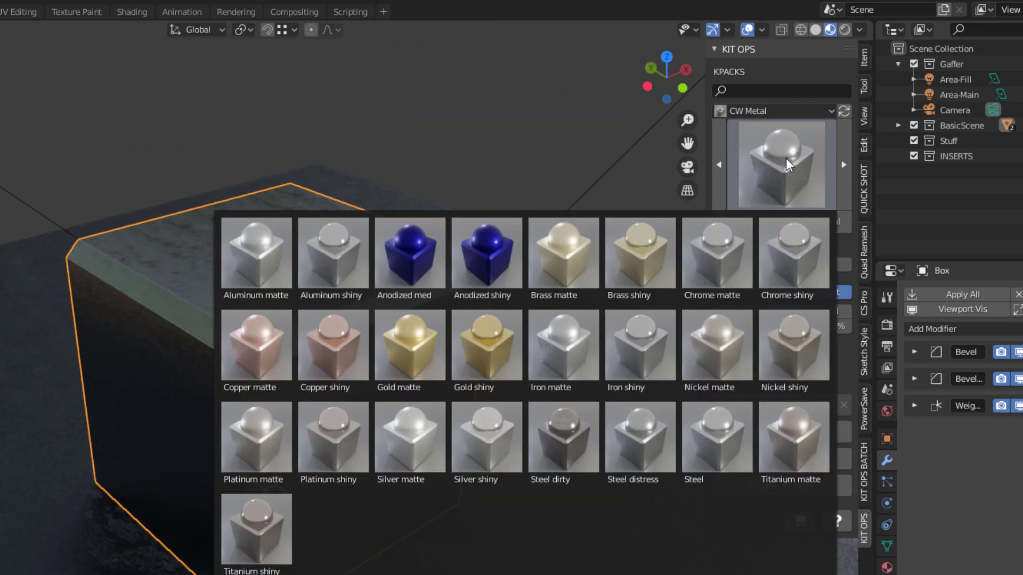
pyautogui.click(486, 354)
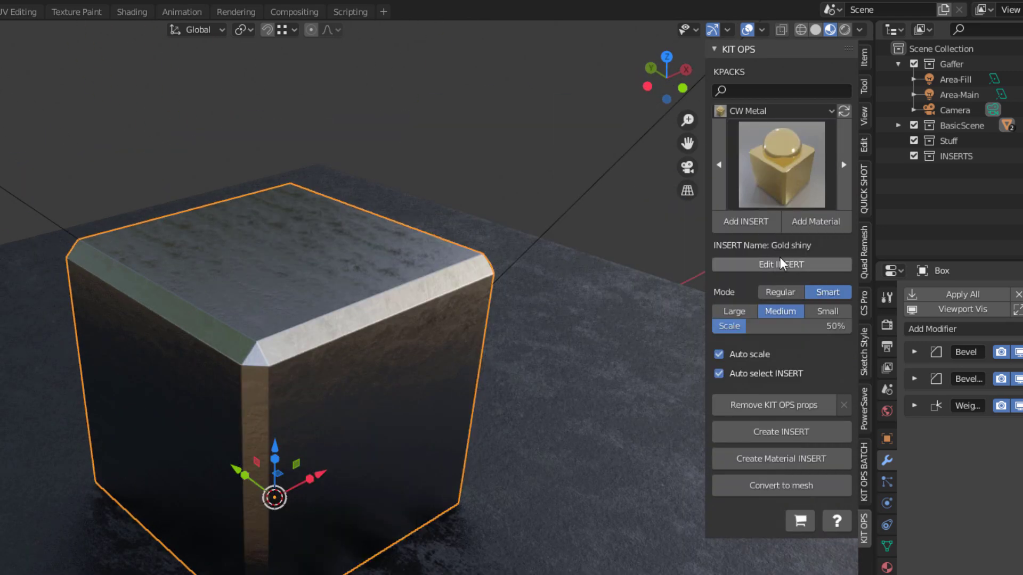
pyautogui.click(810, 218)
pyautogui.moveTo(194, 347); pyautogui.dragTo(336, 302, button='middle')
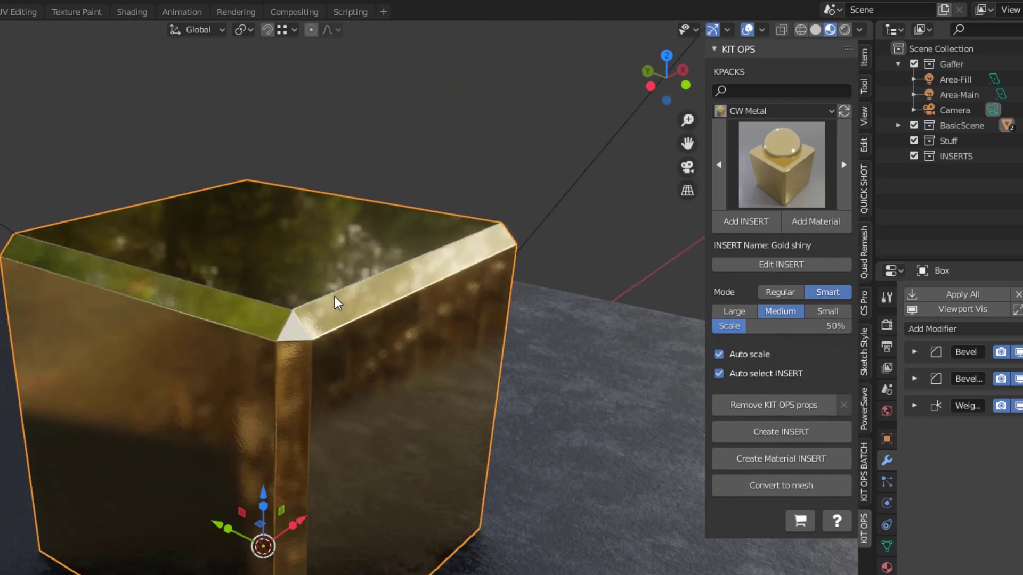
pyautogui.moveTo(478, 259); pyautogui.dragTo(308, 248, button='middle')
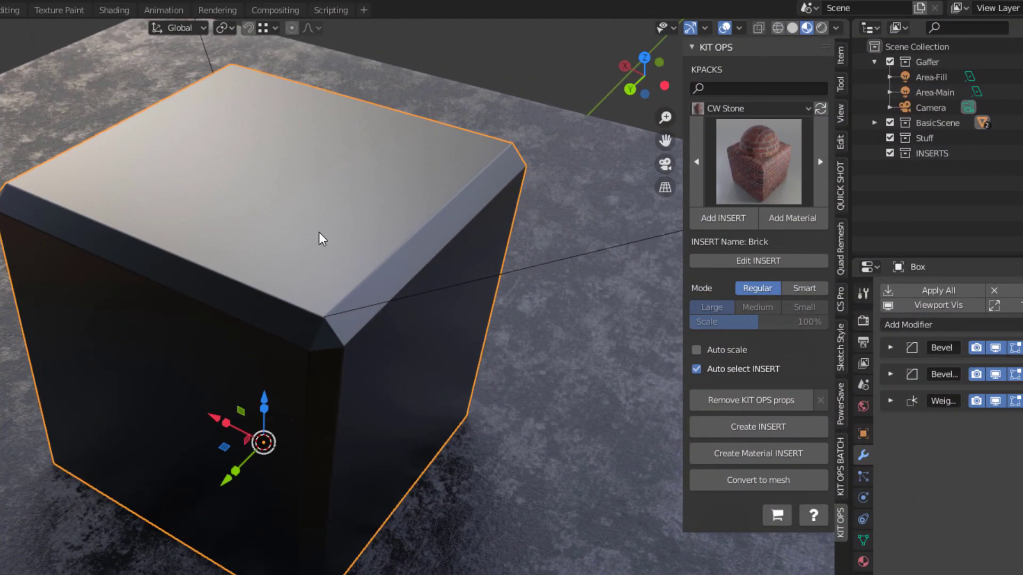
pyautogui.moveTo(322, 239); pyautogui.dragTo(554, 312, button='middle')
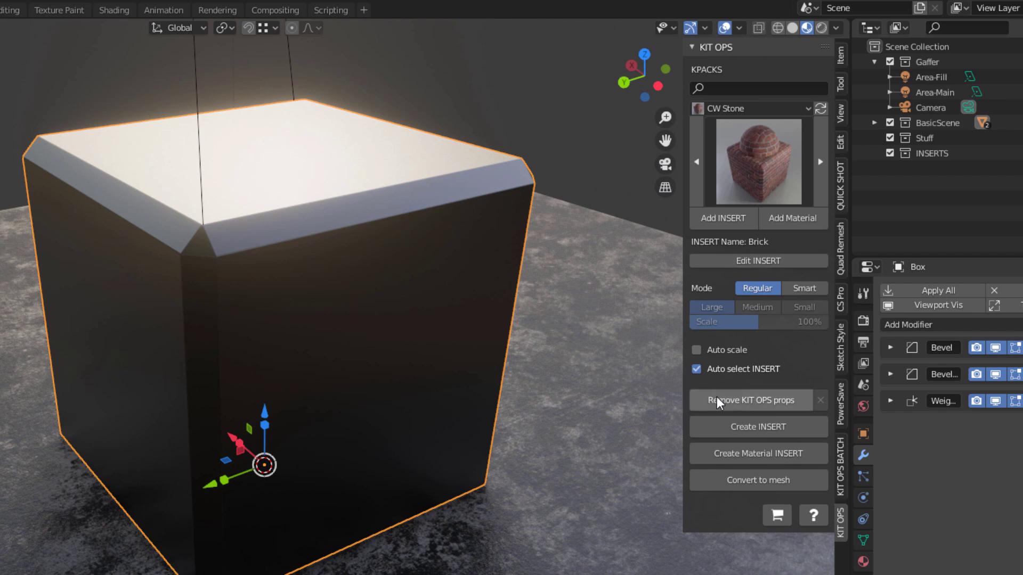
pyautogui.scroll(-2, 346, 278)
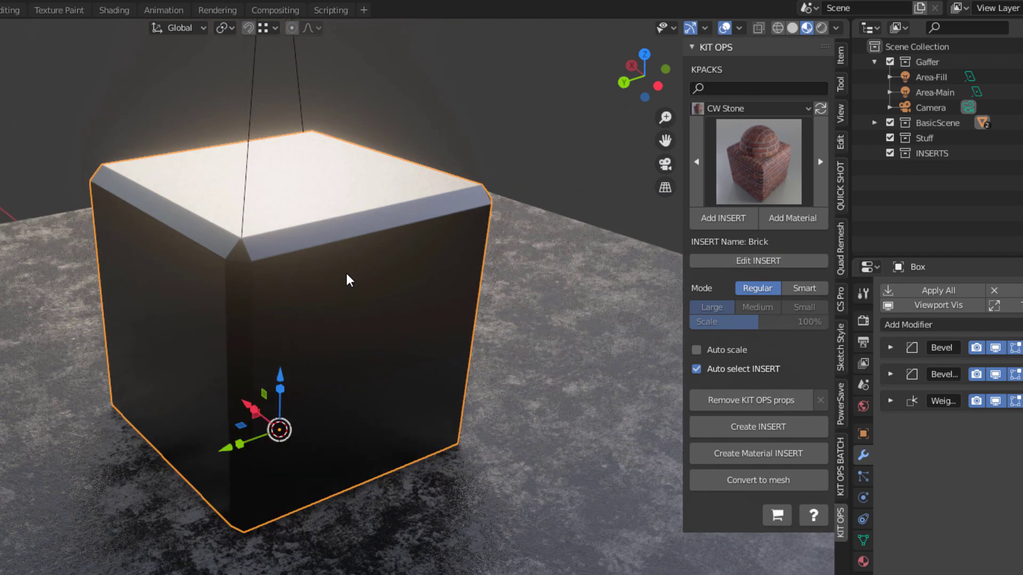
pyautogui.moveTo(347, 279); pyautogui.dragTo(386, 250, button='middle')
# Switch the active KPACK to MA Objects arch and choose the Arch barstool insert.
pyautogui.click(765, 109)
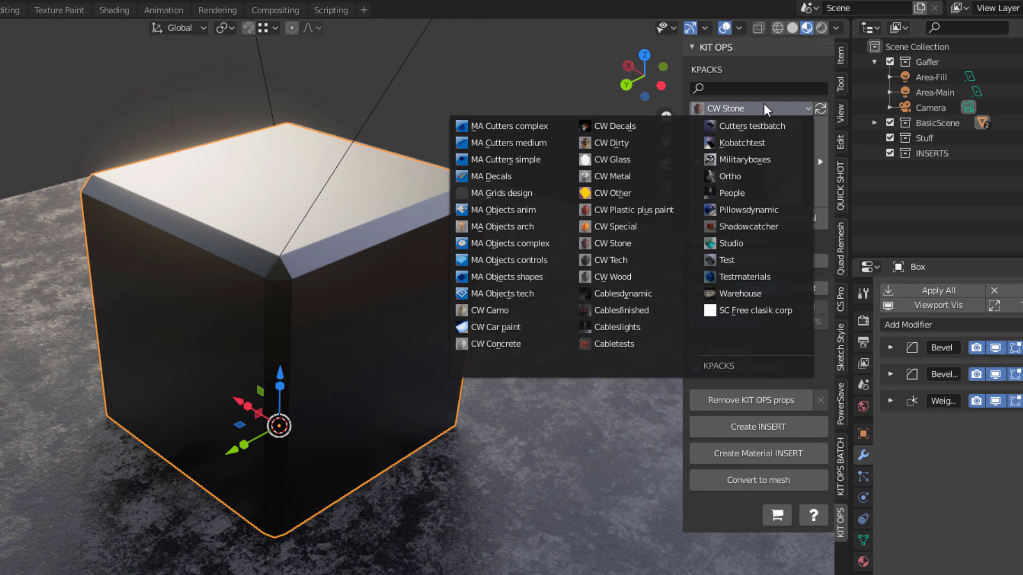
pyautogui.click(753, 181)
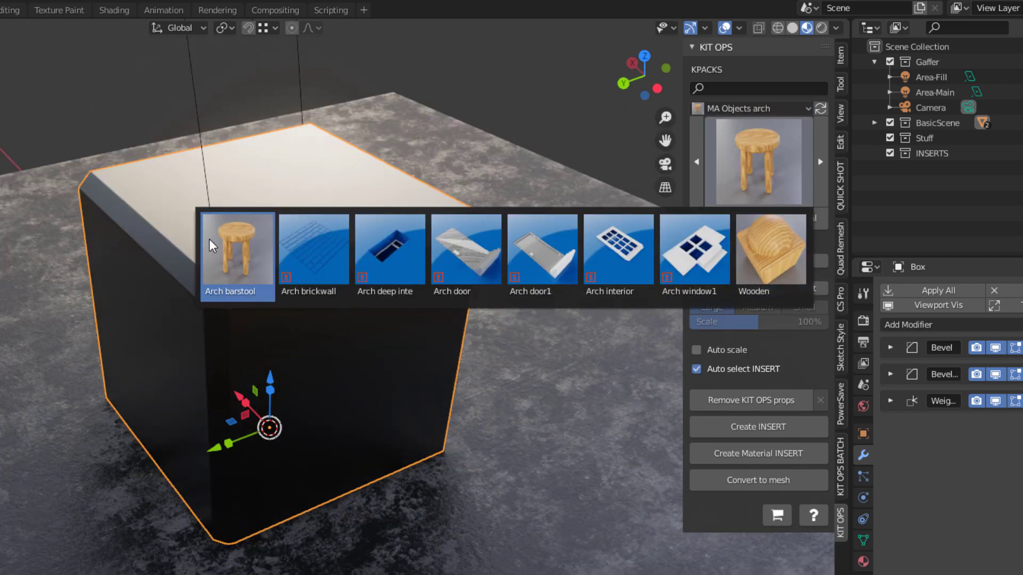
pyautogui.click(227, 261)
# Enable Auto scale and place the Arch barstool insert on the box's top face at Medium size, 50% scale.
pyautogui.scroll(3, 303, 283)
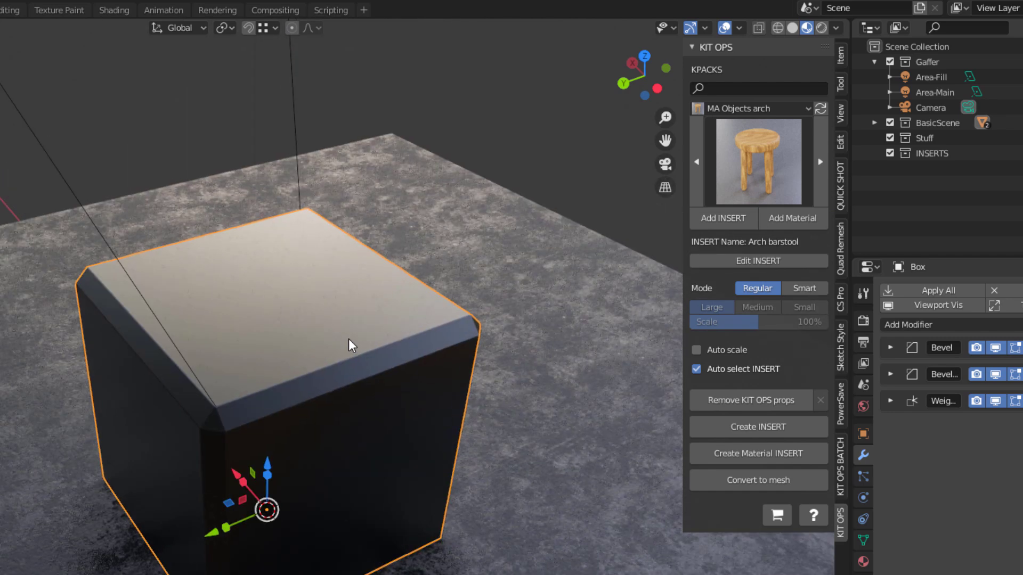
pyautogui.moveTo(243, 338); pyautogui.dragTo(377, 308, button='middle')
pyautogui.click(696, 350)
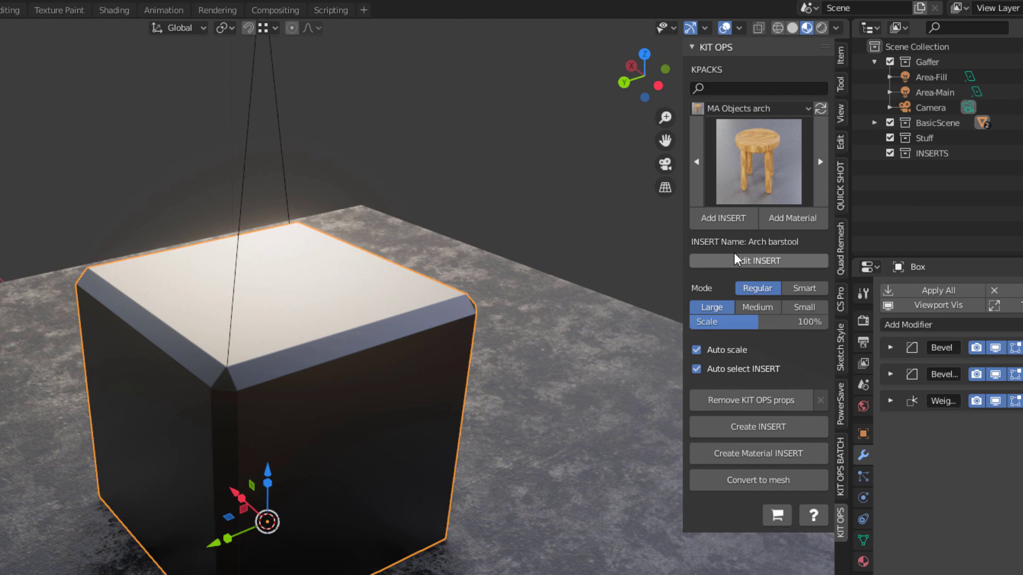
pyautogui.click(724, 217)
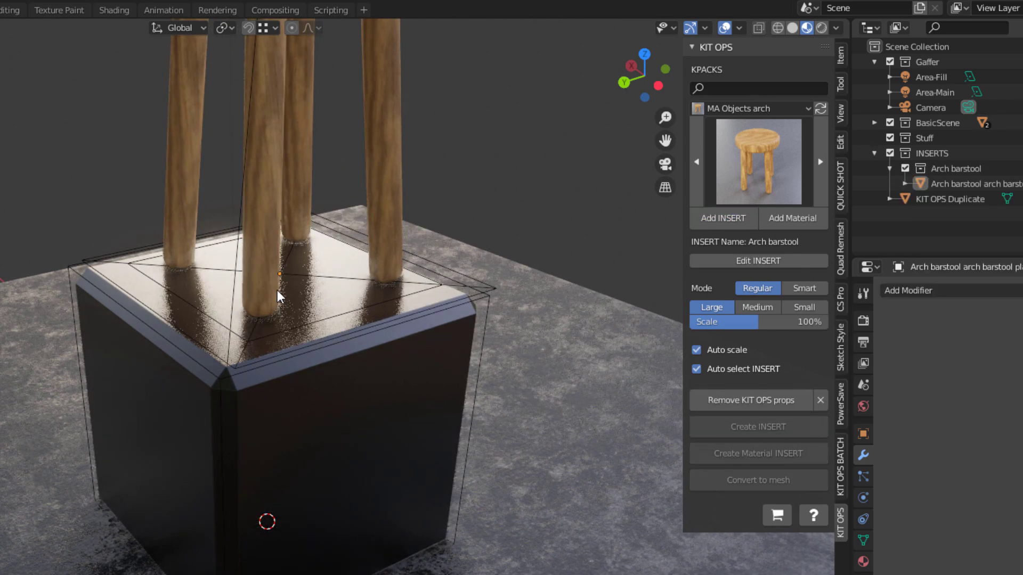
pyautogui.keyDown('alt'); pyautogui.scroll(-1, 278, 294); pyautogui.keyUp('alt')
pyautogui.click(274, 294)
pyautogui.moveTo(297, 272); pyautogui.dragTo(298, 285, button='middle')
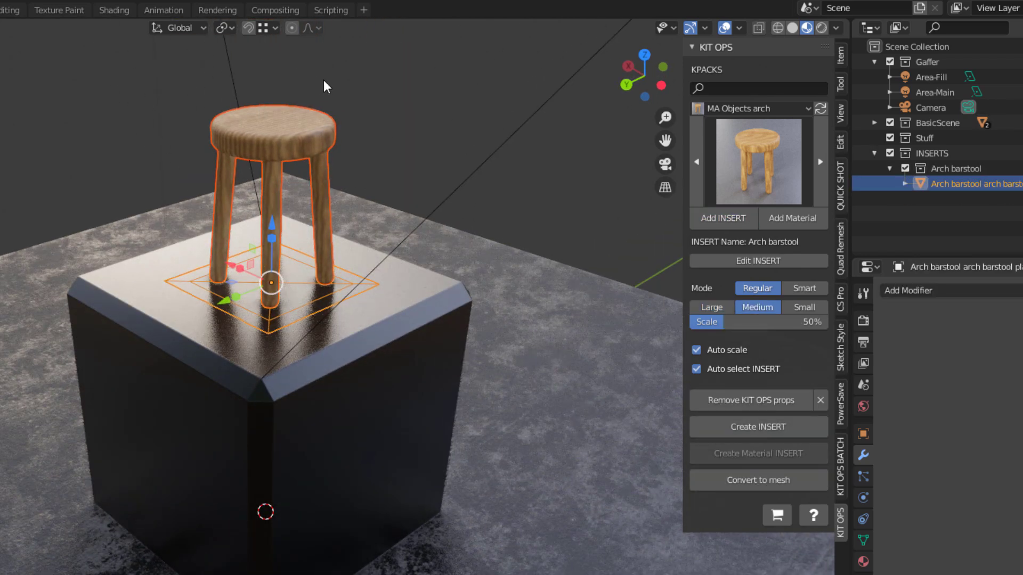
# Switch the active KPACK to Militaryboxes with the Screw hole insert and set the insert mode to Smart.
pyautogui.scroll(1, 326, 86)
pyautogui.scroll(1, 411, 199)
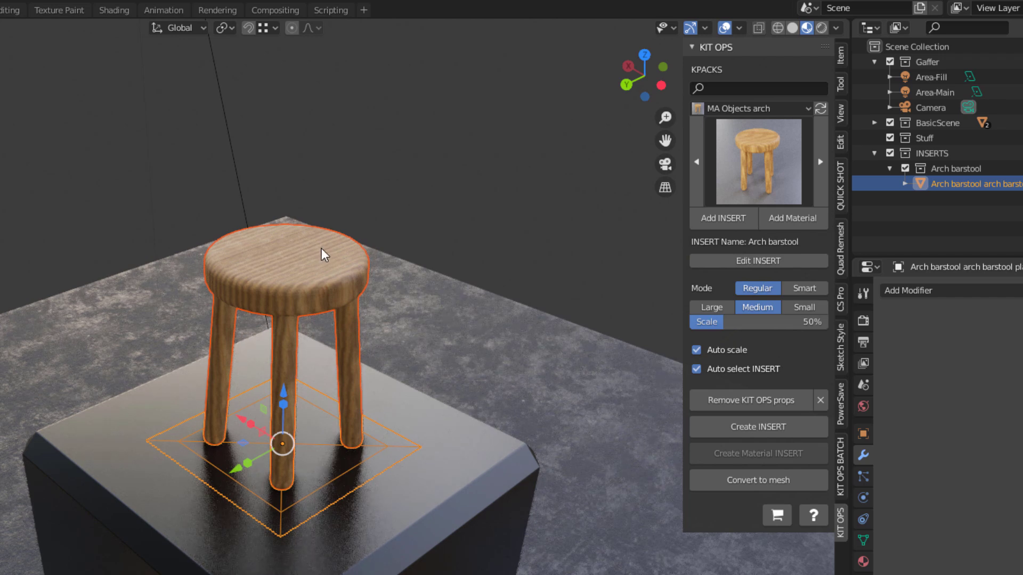
pyautogui.click(798, 110)
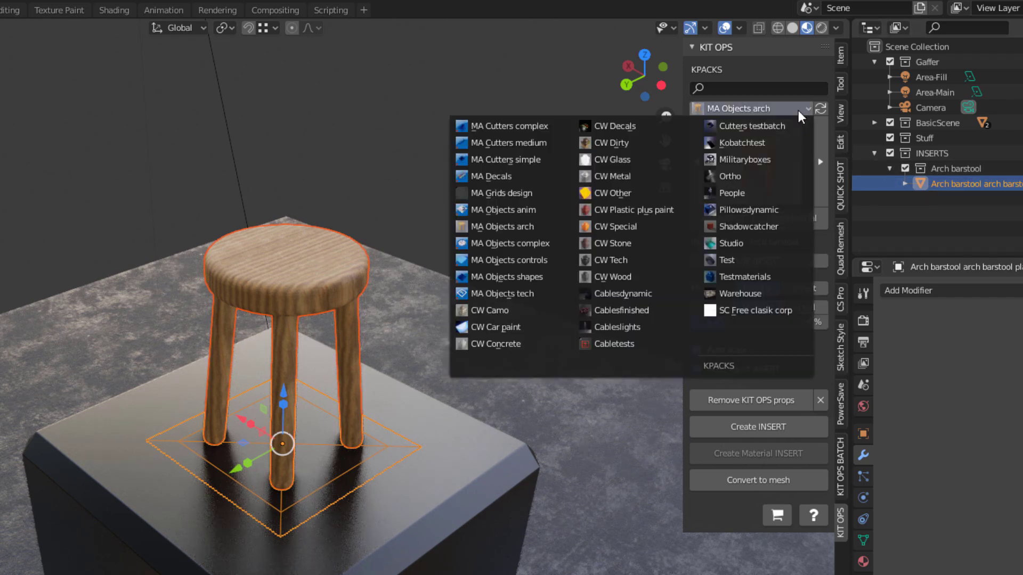
pyautogui.click(766, 159)
pyautogui.click(766, 158)
pyautogui.click(411, 348)
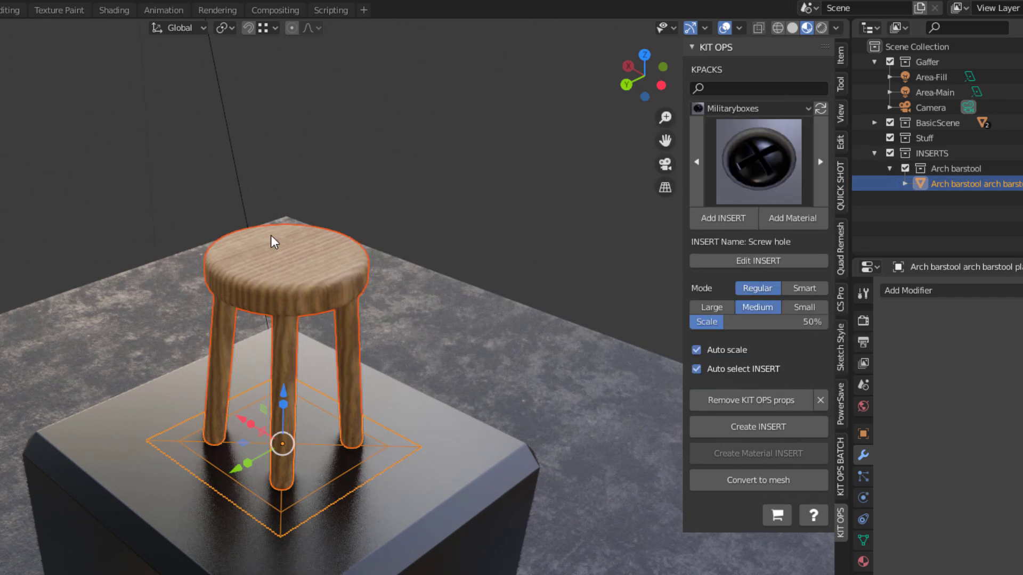
pyautogui.scroll(5, 271, 236)
pyautogui.click(812, 291)
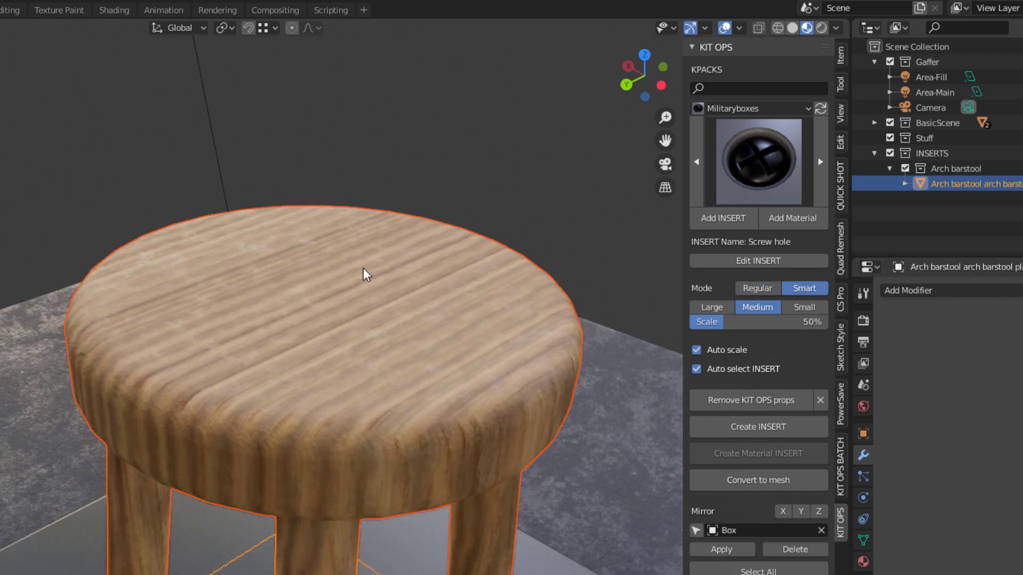
pyautogui.scroll(-5, 445, 278)
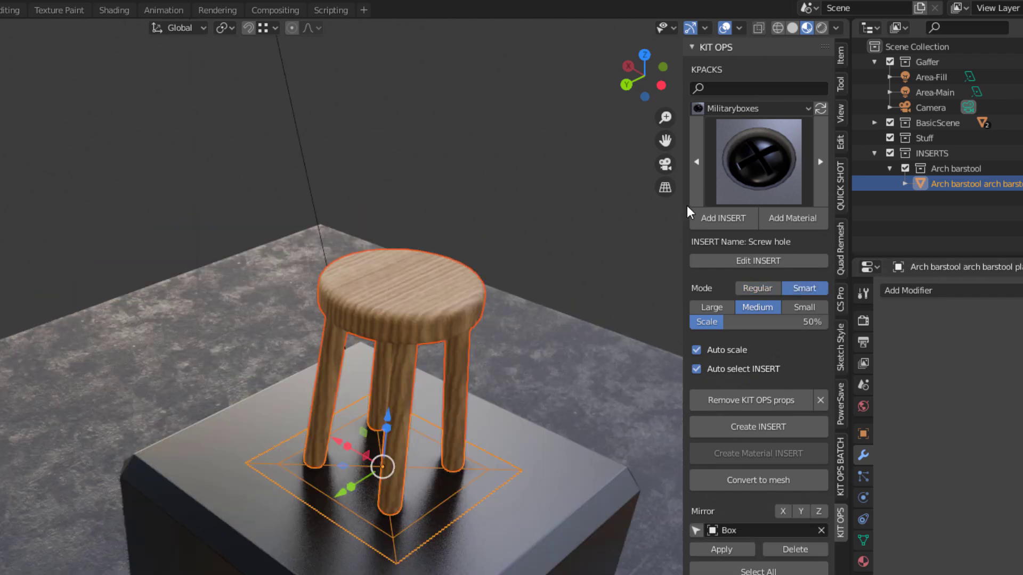
pyautogui.click(737, 219)
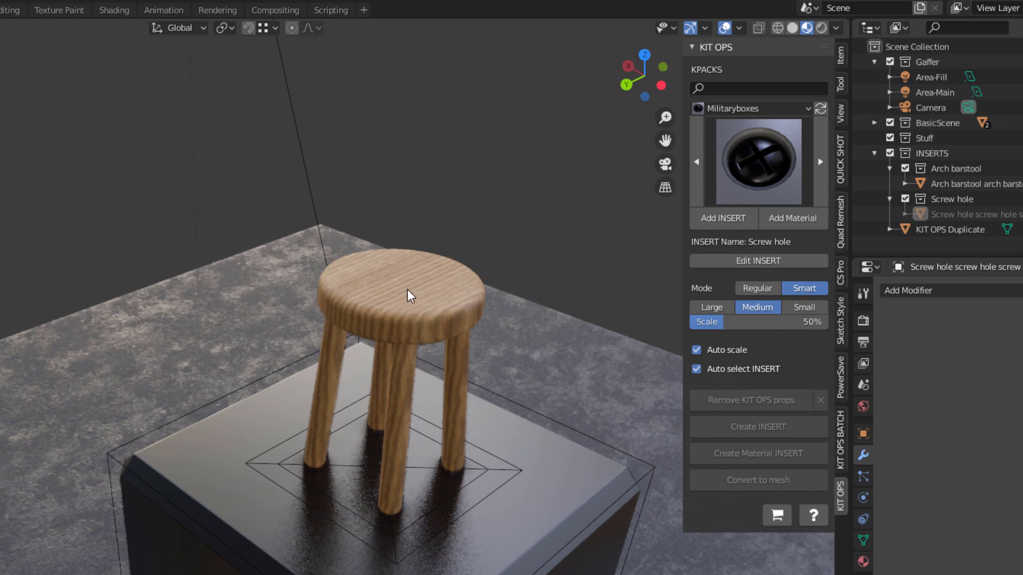
pyautogui.click(495, 489)
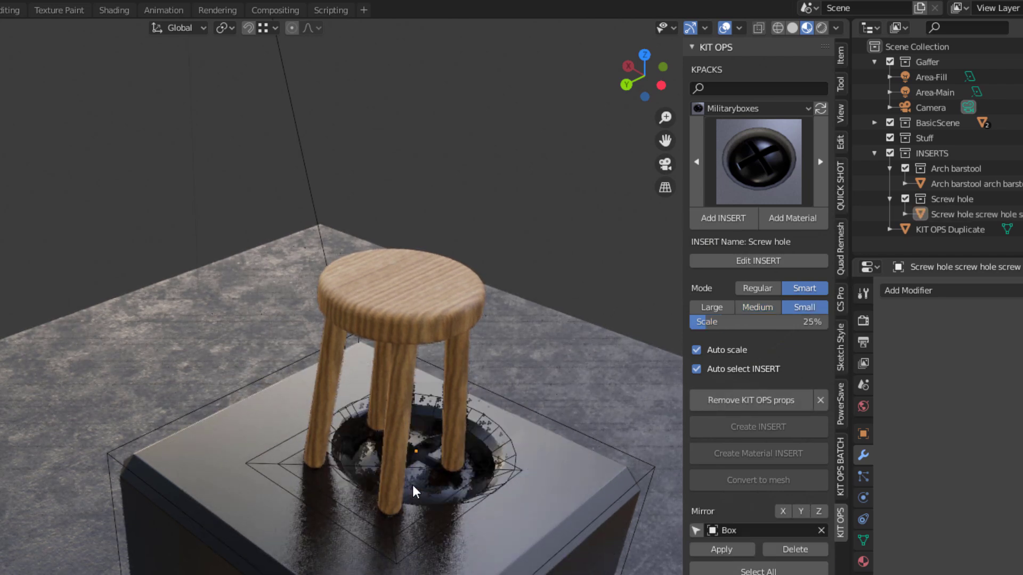
pyautogui.rightClick(416, 498)
# Remove the KIT OPS properties from the barstool and select its seat.
pyautogui.scroll(-2, 380, 356)
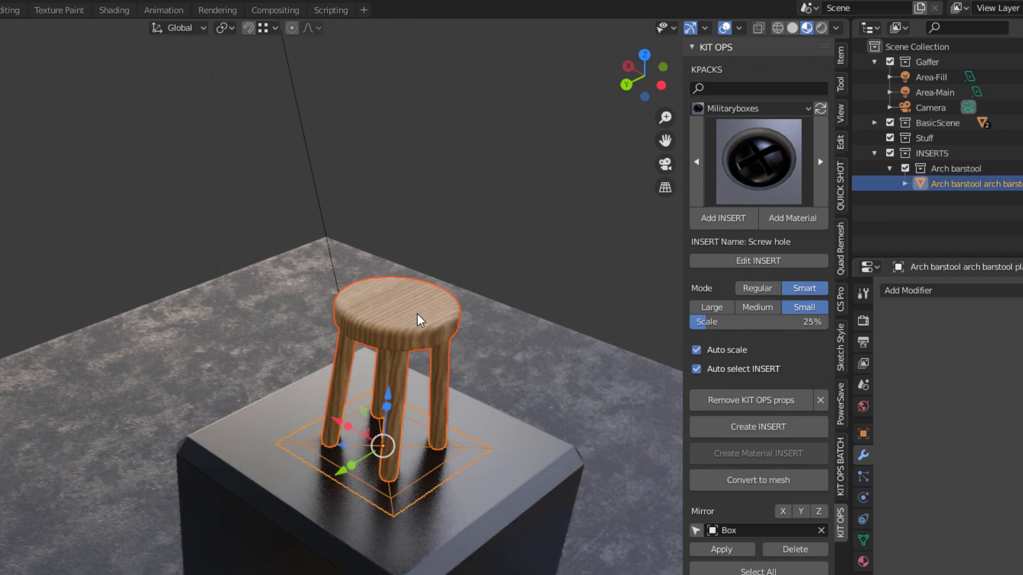
pyautogui.click(731, 400)
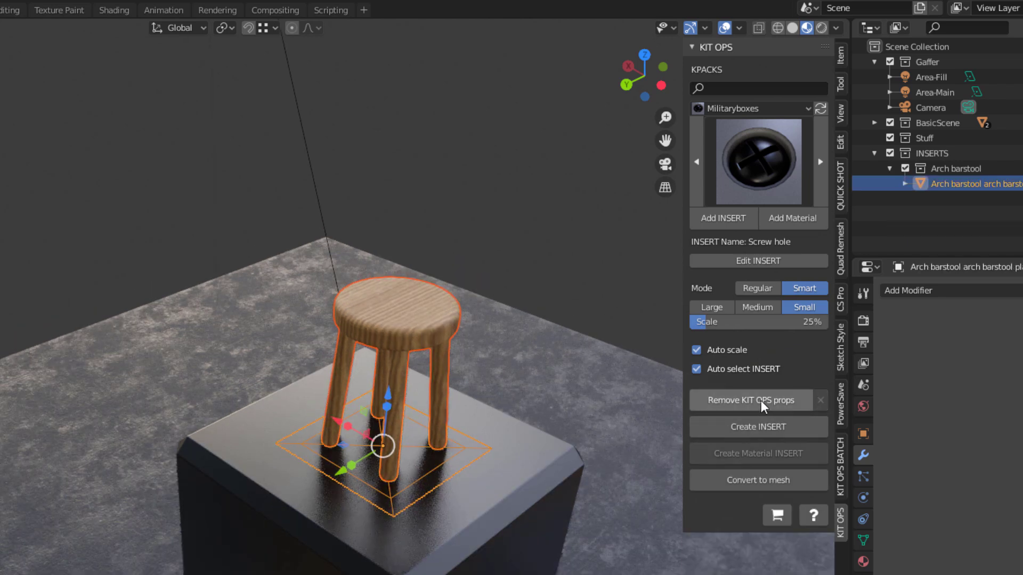
pyautogui.click(418, 341)
# Place the Screw hole insert on the stool seat at Small size, 25% scale, and shrink it by a factor of about 0.455.
pyautogui.click(722, 219)
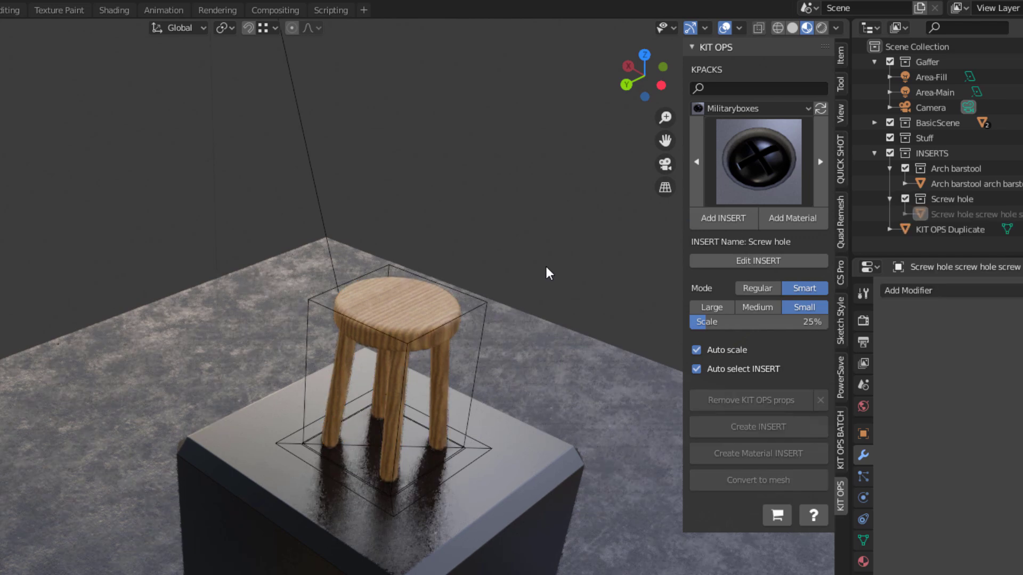
pyautogui.scroll(1, 416, 322)
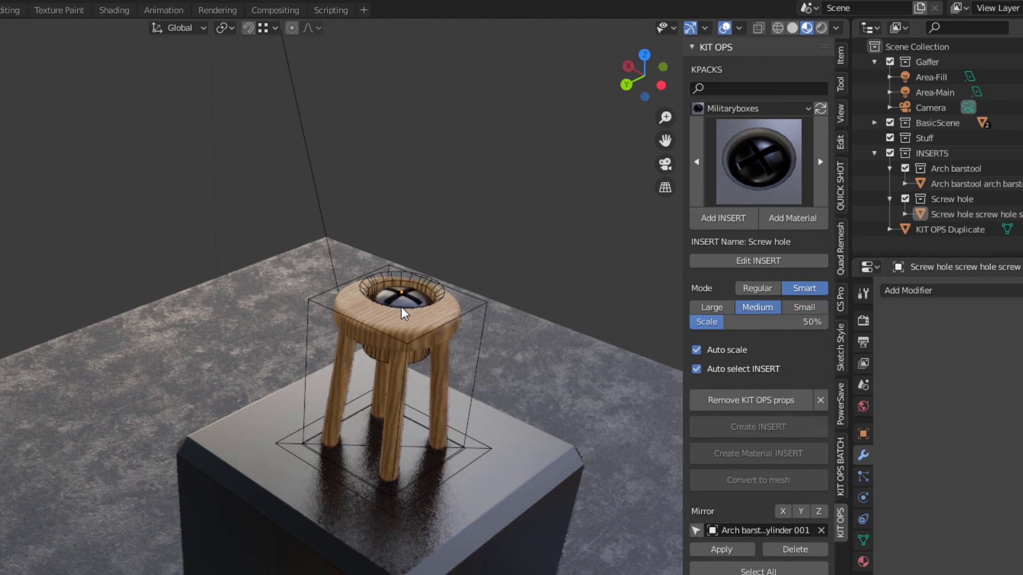
pyautogui.scroll(-1, 401, 307)
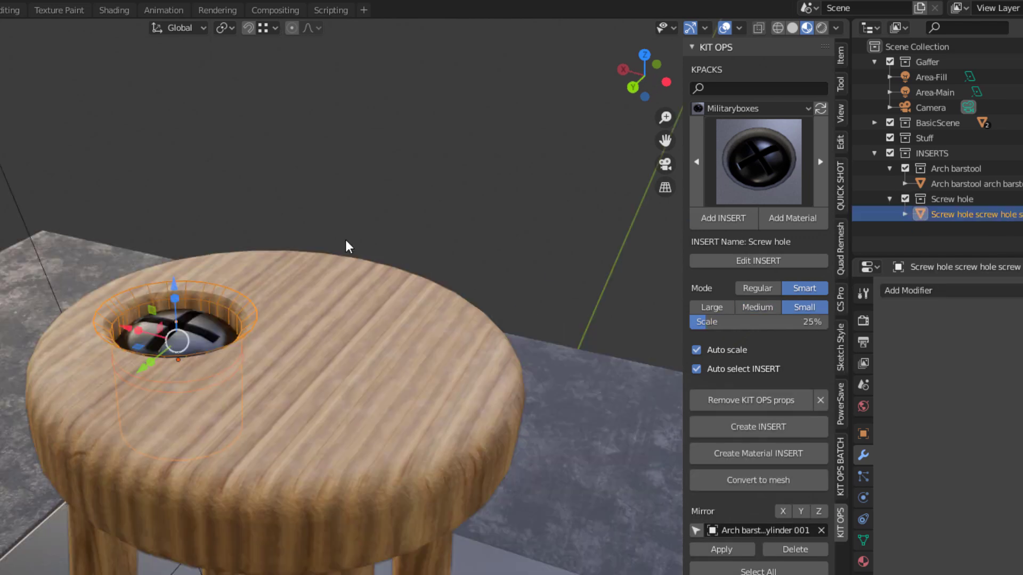
pyautogui.press('s')
pyautogui.click(270, 330)
# Move the screw hole in top wireframe view to sit above one of the stool's legs, near the seat's rim.
pyautogui.moveTo(270, 330); pyautogui.dragTo(193, 388, button='middle')
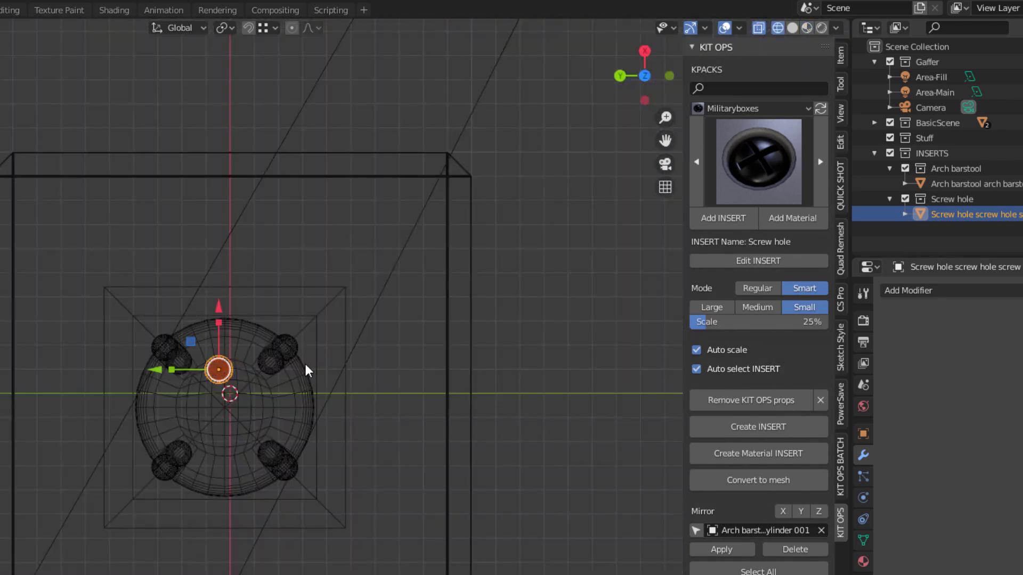
pyautogui.scroll(4, 307, 370)
pyautogui.press('g')
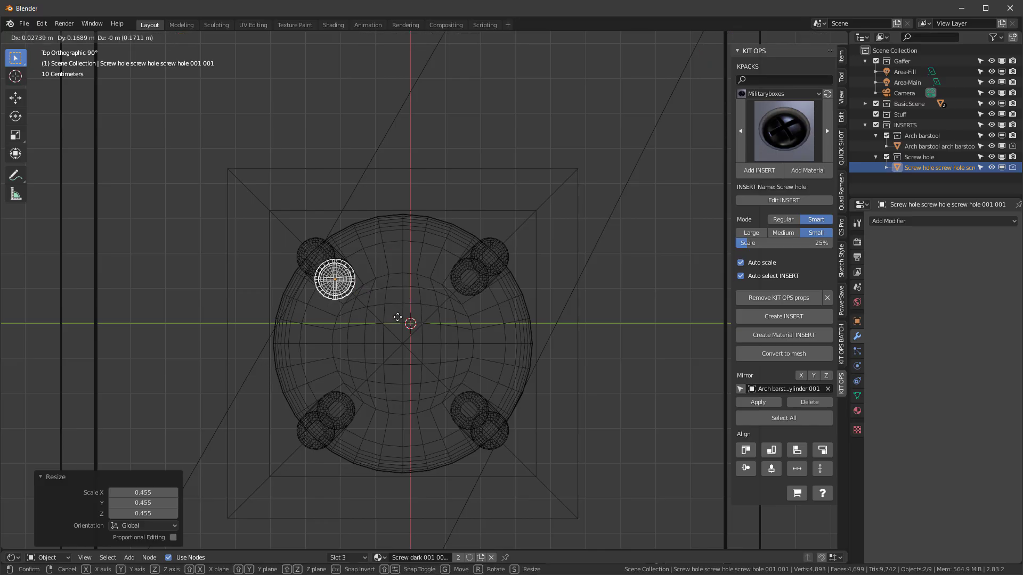
pyautogui.click(205, 431)
pyautogui.scroll(3, 204, 431)
pyautogui.keyDown('shift'); pyautogui.moveTo(205, 431); pyautogui.dragTo(312, 461, button='middle'); pyautogui.keyUp('shift')
pyautogui.press('g')
pyautogui.click(276, 415)
pyautogui.moveTo(275, 414); pyautogui.dragTo(305, 371, button='middle')
pyautogui.hotkey('shift', 'z')
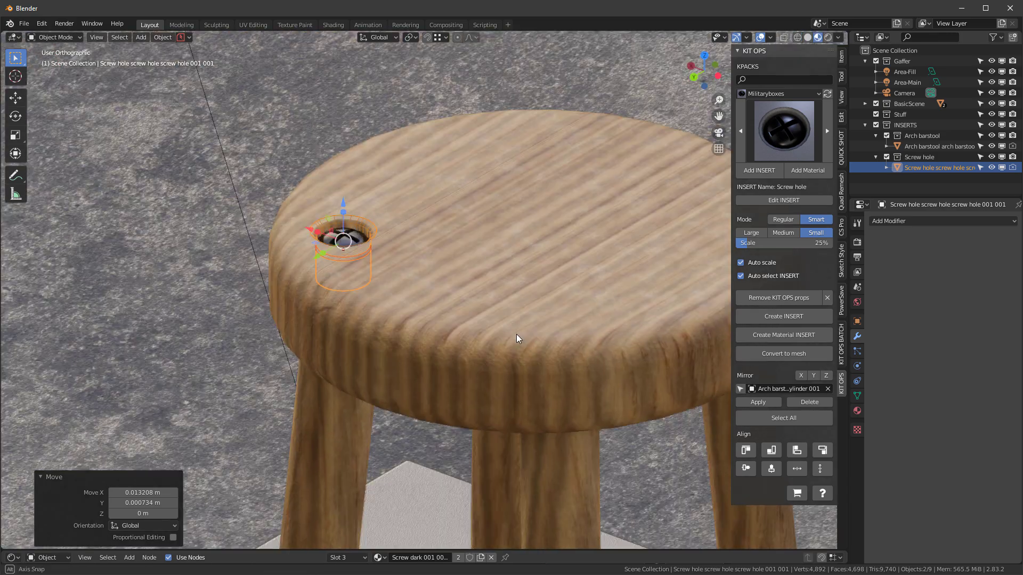
# Toggle the insert mode between Regular and Smart, ending on Regular.
pyautogui.scroll(-3, 495, 298)
pyautogui.scroll(3, 474, 245)
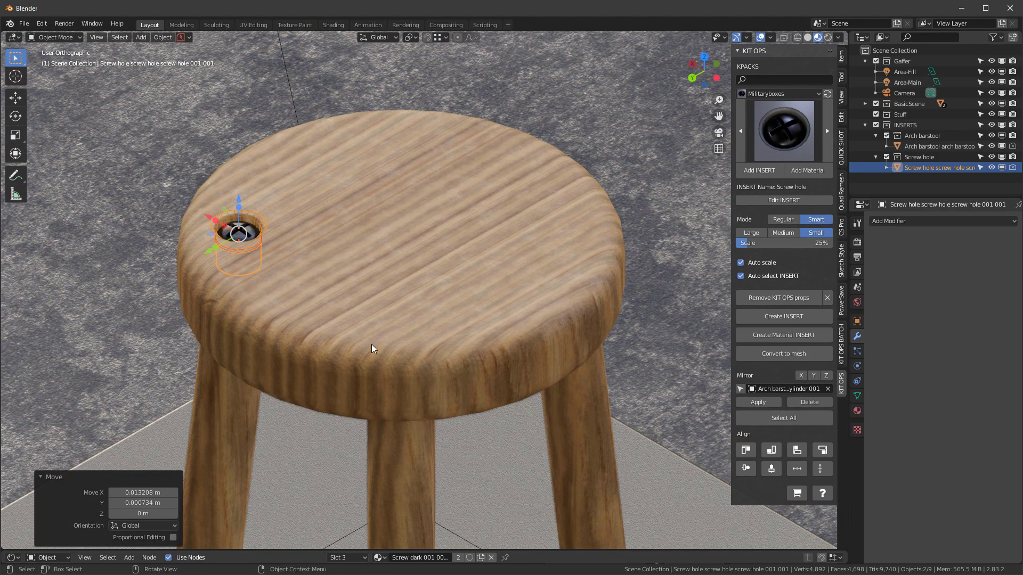
pyautogui.moveTo(372, 349); pyautogui.dragTo(780, 224, button='middle')
pyautogui.click(782, 220)
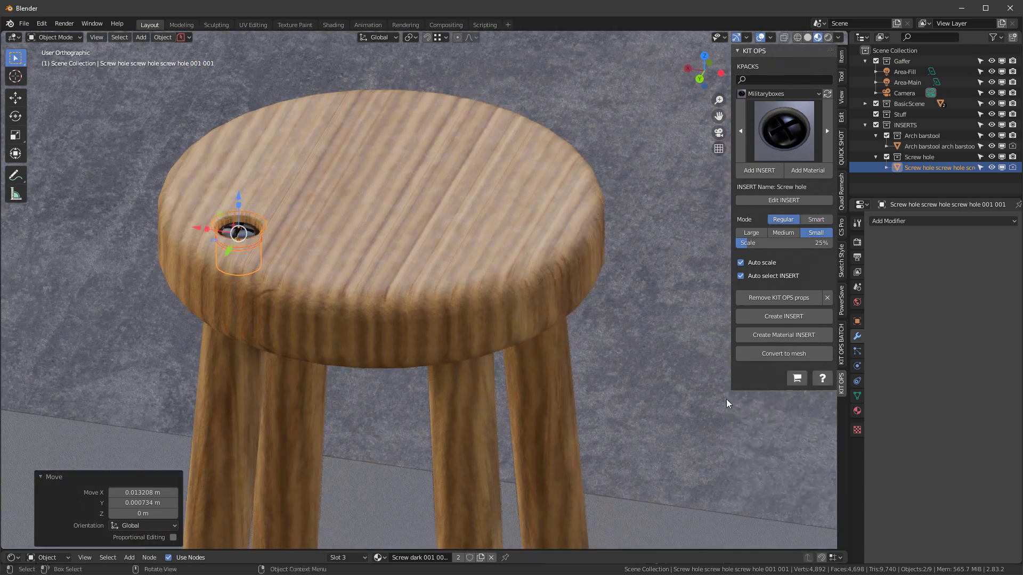
pyautogui.click(816, 220)
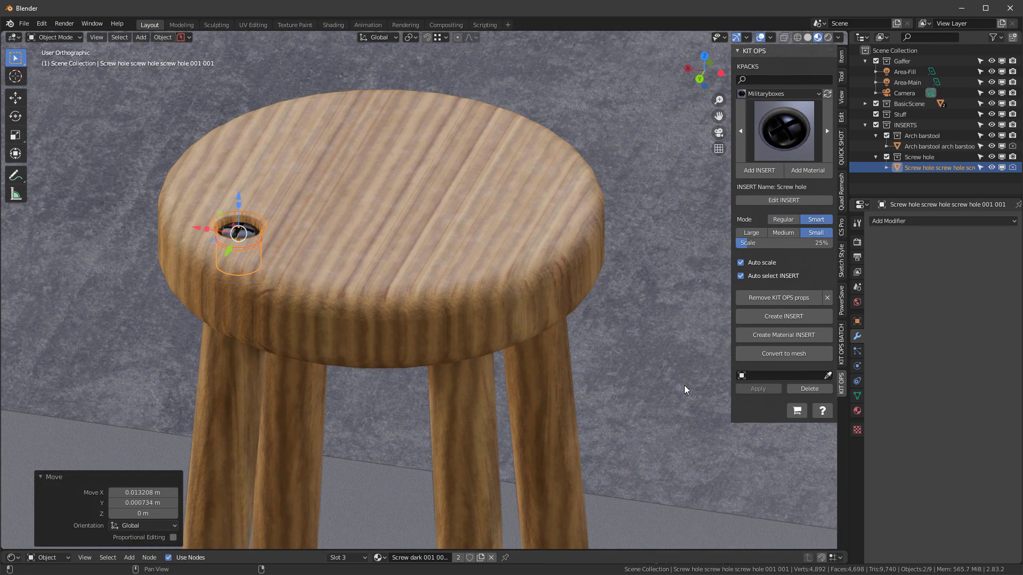
pyautogui.moveTo(333, 221); pyautogui.dragTo(386, 216, button='middle')
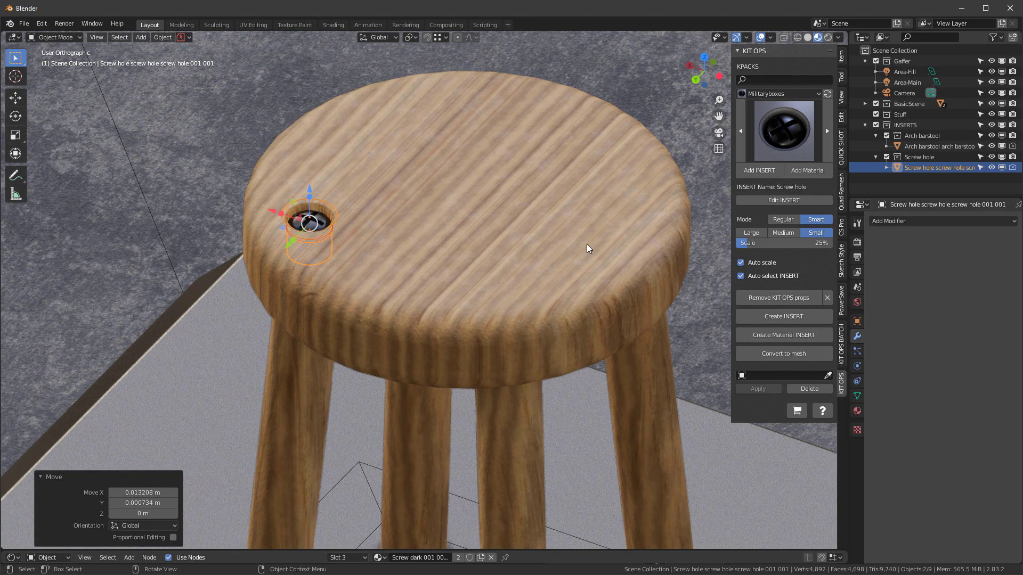
pyautogui.click(786, 219)
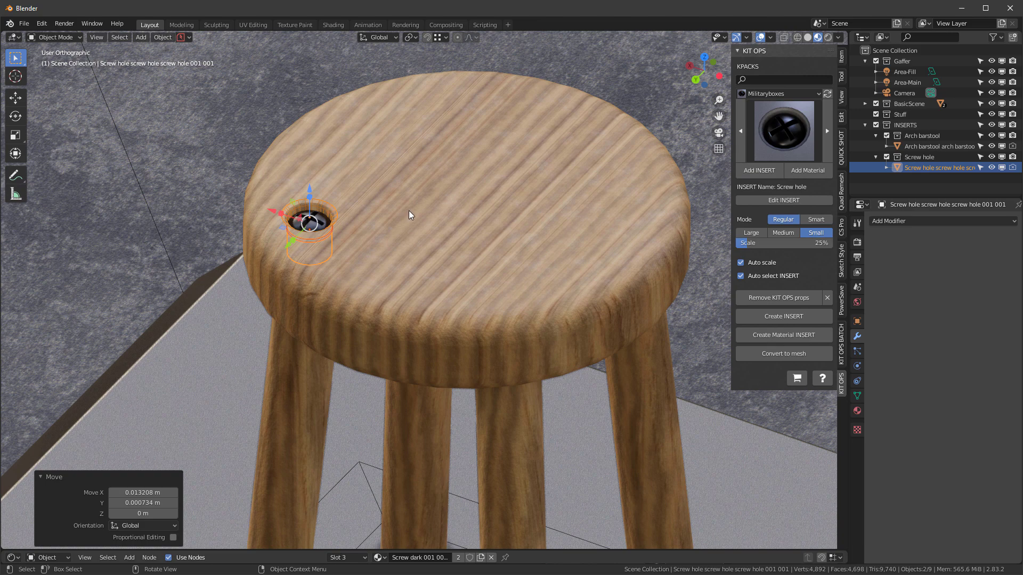
pyautogui.moveTo(409, 215); pyautogui.dragTo(399, 211, button='middle')
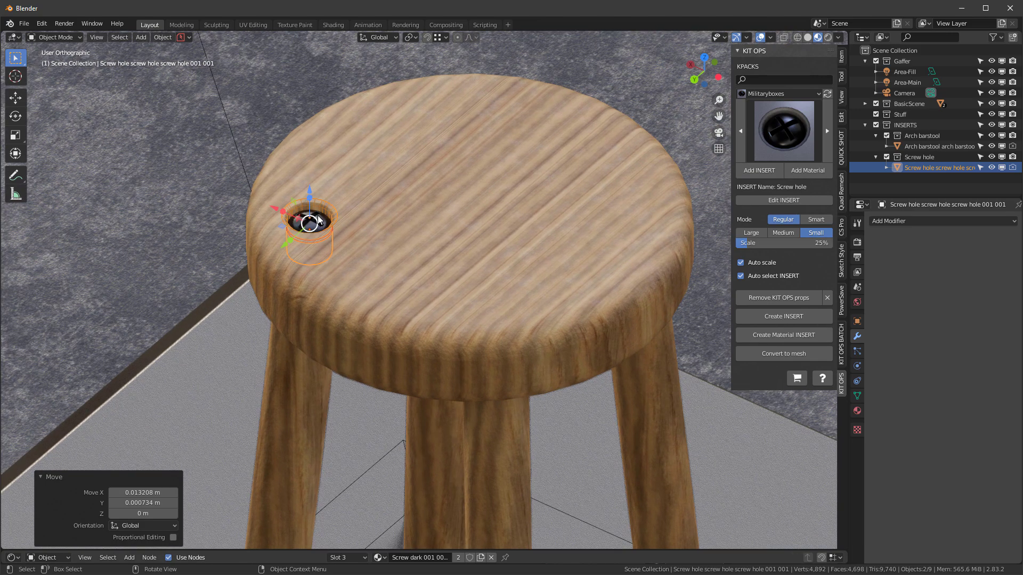
# Set the insert mode to Smart and pick the stool seat as the screw hole's target object.
pyautogui.click(813, 221)
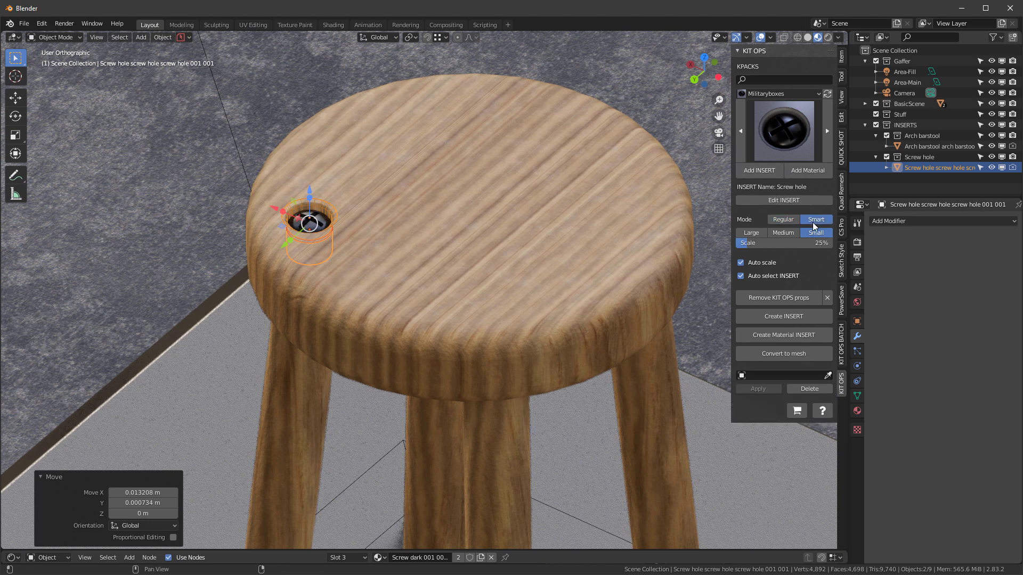
pyautogui.click(826, 375)
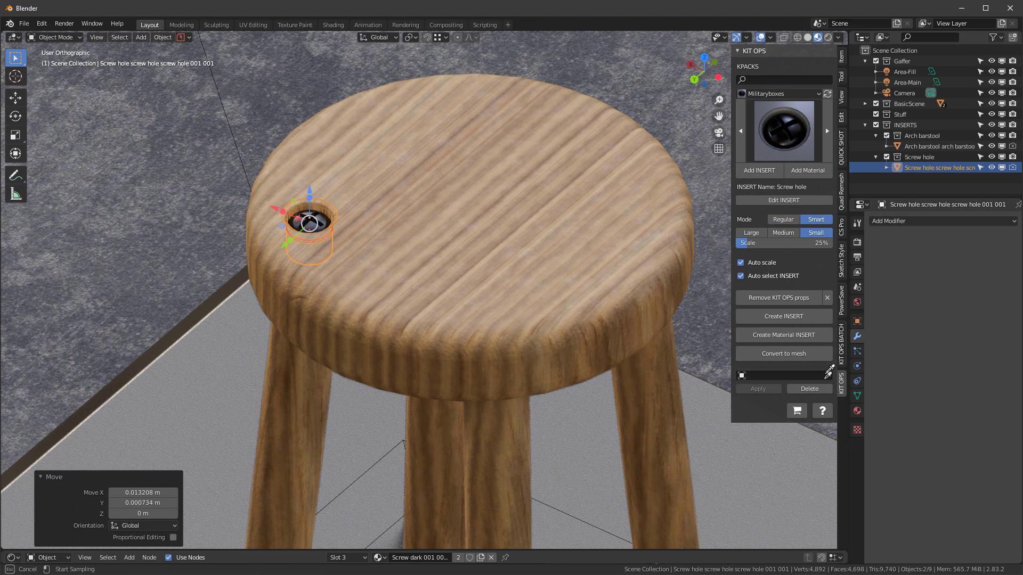
pyautogui.click(458, 219)
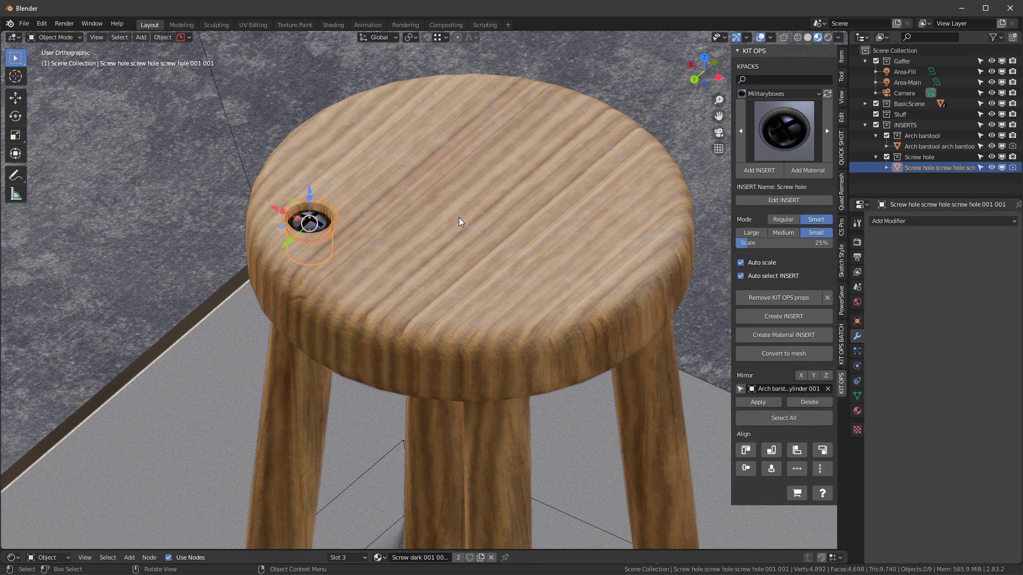
# Mirror the screw hole across the X and Y axes of the stool seat.
pyautogui.click(801, 376)
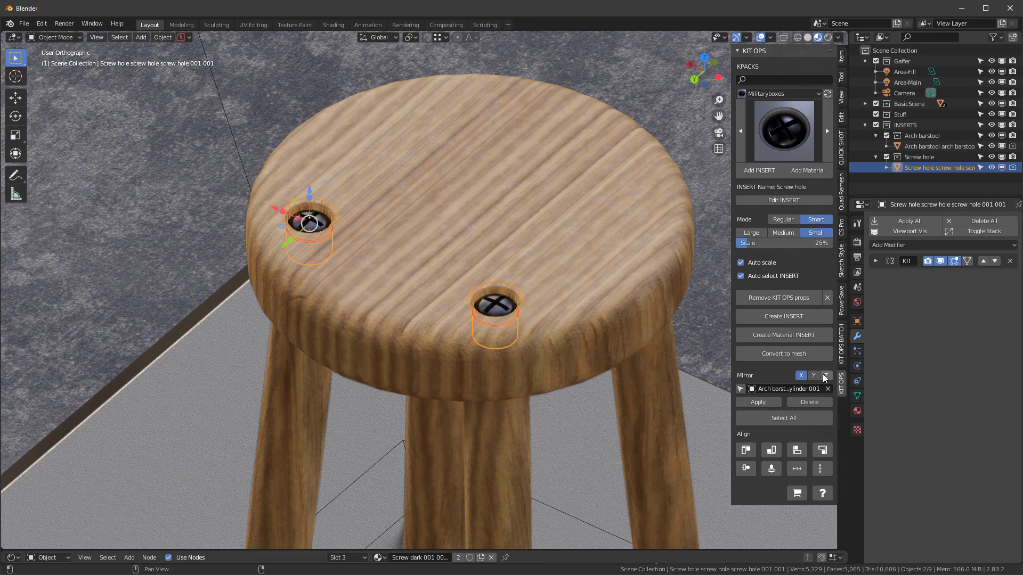
pyautogui.click(814, 376)
pyautogui.moveTo(532, 251)
pyautogui.mouseDown(button='middle')
pyautogui.moveTo(426, 242)
pyautogui.moveTo(522, 253)
pyautogui.mouseUp(button='middle')
pyautogui.scroll(-2, 520, 234)
pyautogui.moveTo(536, 206); pyautogui.dragTo(533, 194, button='middle')
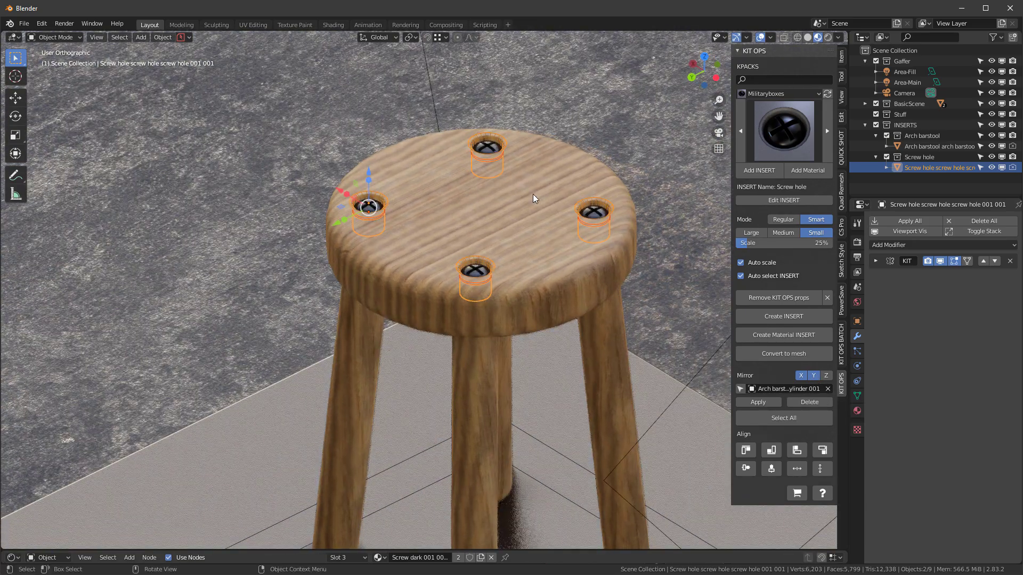
# Switch the insert mode to Regular and back to Smart, and re-pick the stool seat as the screw hole's target object.
pyautogui.click(787, 220)
pyautogui.click(506, 229)
pyautogui.moveTo(506, 229); pyautogui.dragTo(599, 213, button='middle')
pyautogui.click(582, 230)
pyautogui.click(814, 218)
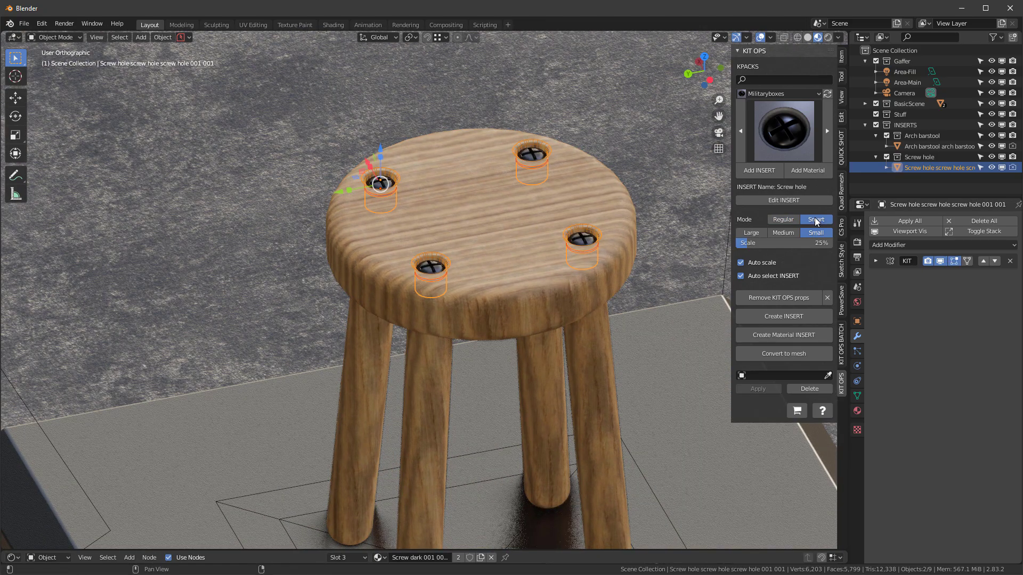
pyautogui.moveTo(468, 223); pyautogui.dragTo(491, 238, button='middle')
pyautogui.scroll(2, 491, 237)
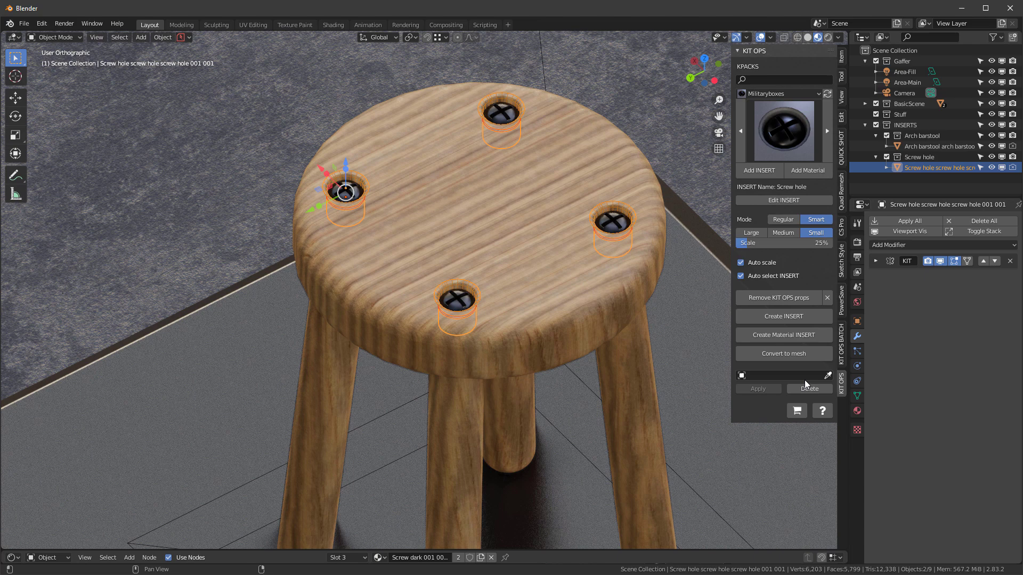
pyautogui.click(827, 375)
pyautogui.click(488, 212)
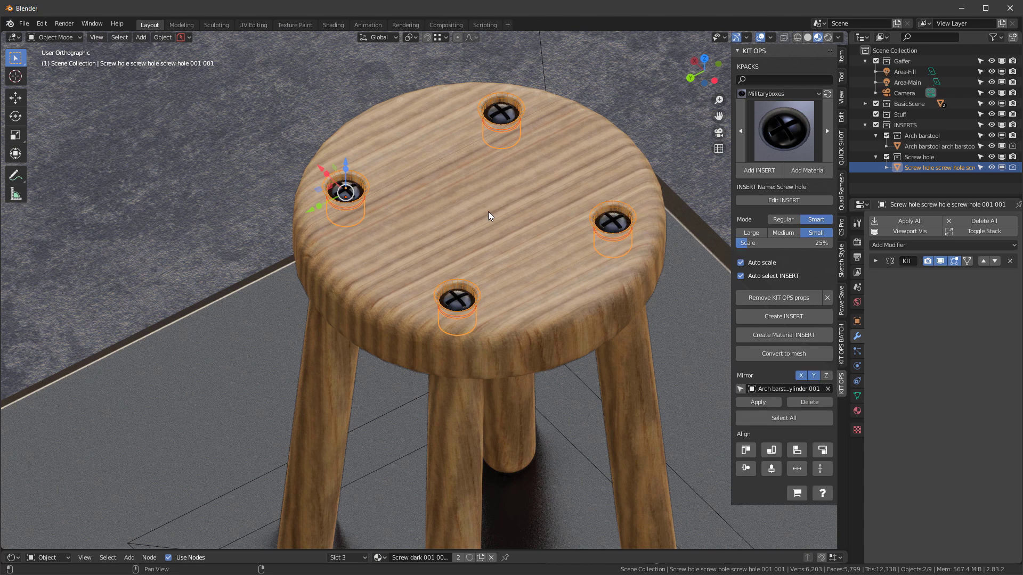
# Turn off the screw hole's mirroring across the X and Y axes of the stool seat.
pyautogui.click(814, 375)
pyautogui.click(801, 376)
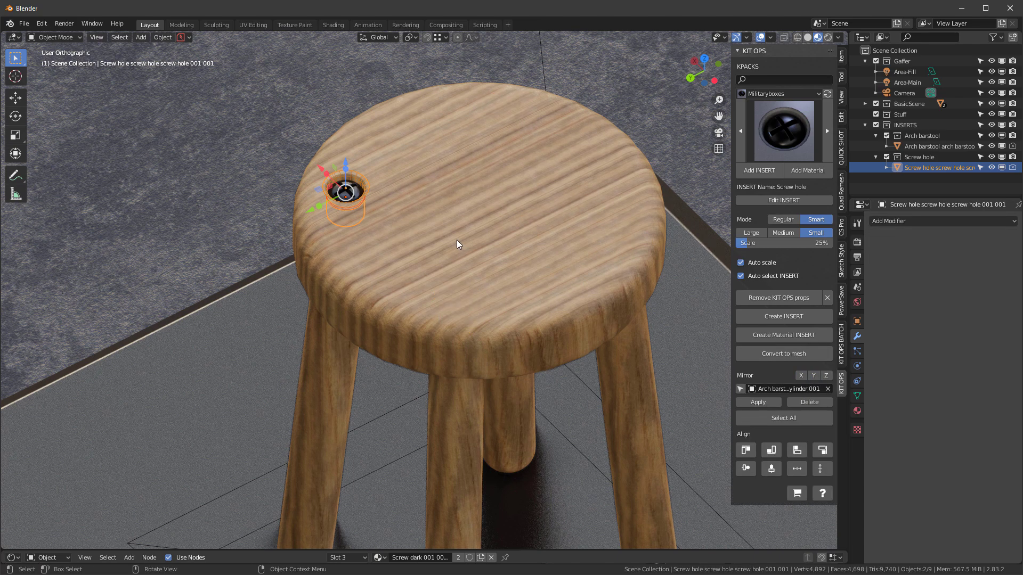
pyautogui.moveTo(455, 240); pyautogui.dragTo(454, 232, button='middle')
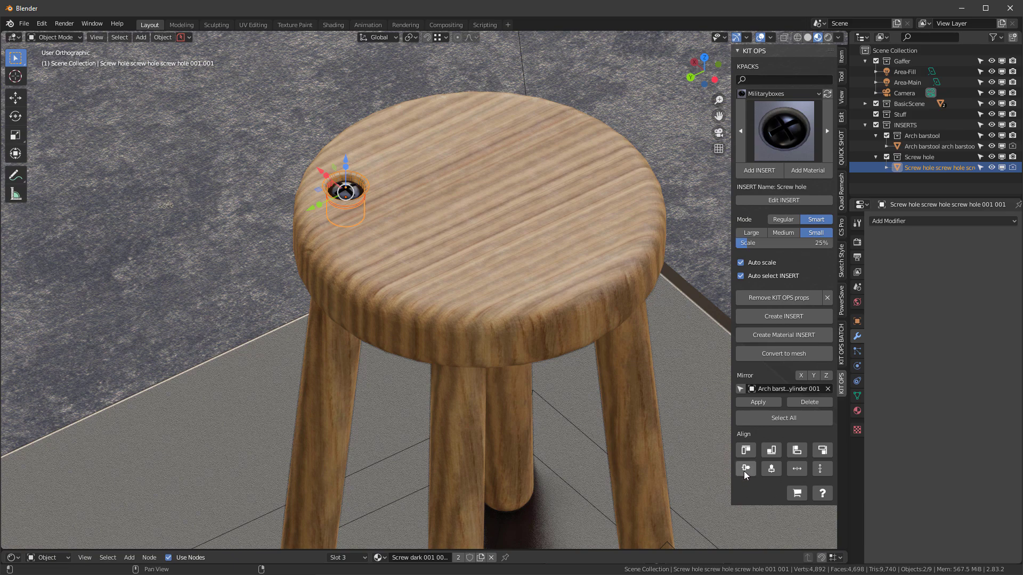
# Align the screw hole horizontally and vertically to the centre of the stool seat.
pyautogui.click(770, 469)
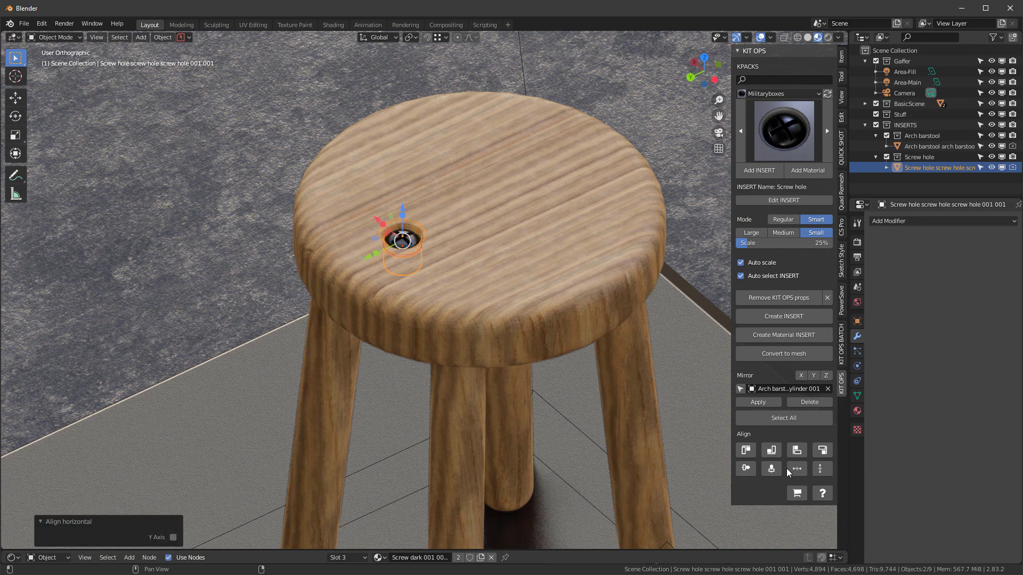
pyautogui.click(778, 468)
pyautogui.scroll(-5, 497, 171)
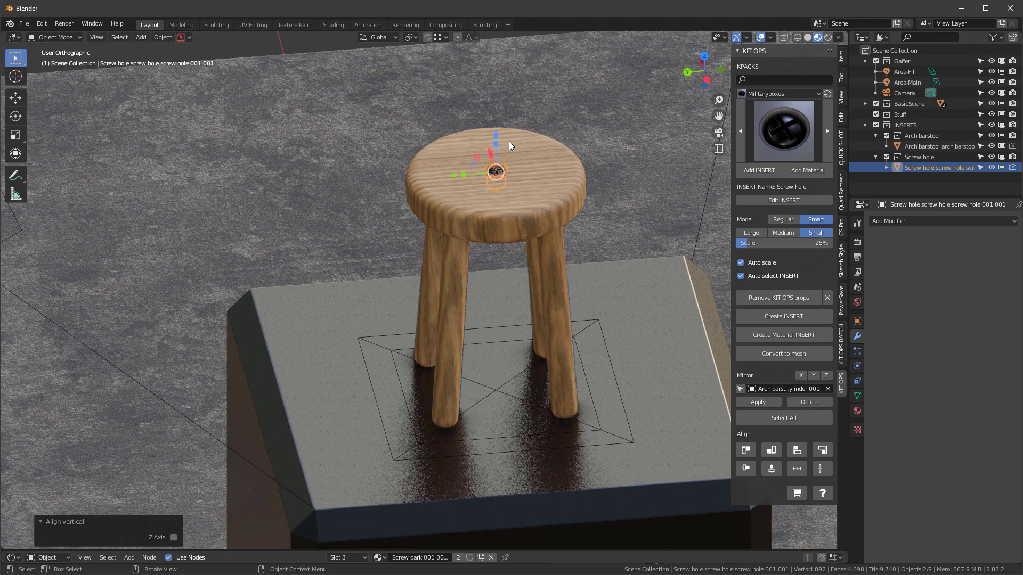
pyautogui.scroll(-6, 509, 141)
# Make the box the target and place a Medium screw hole insert on one of its side faces.
pyautogui.moveTo(560, 226); pyautogui.dragTo(603, 342, button='middle')
pyautogui.click(611, 364)
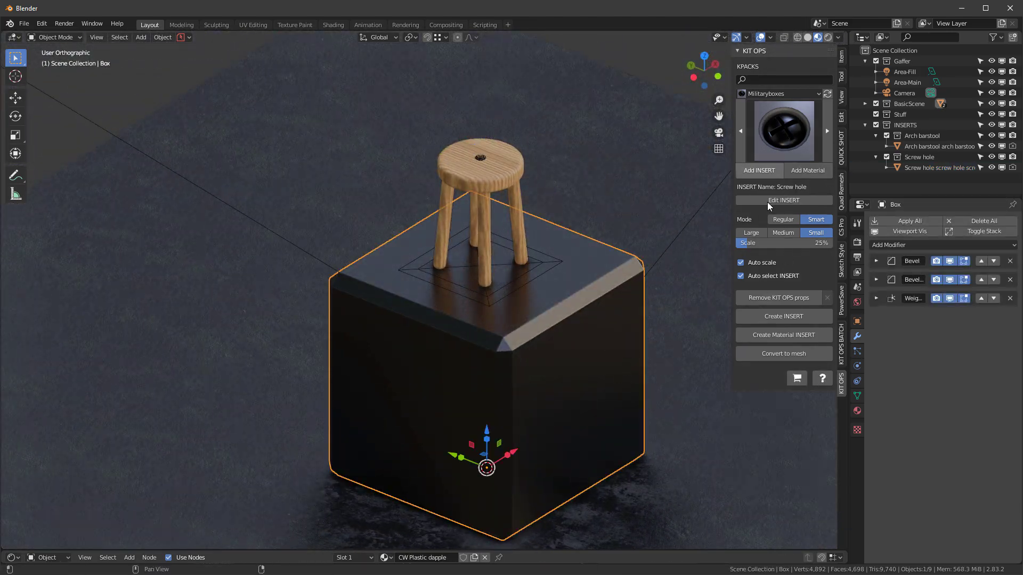
pyautogui.click(783, 232)
pyautogui.click(776, 171)
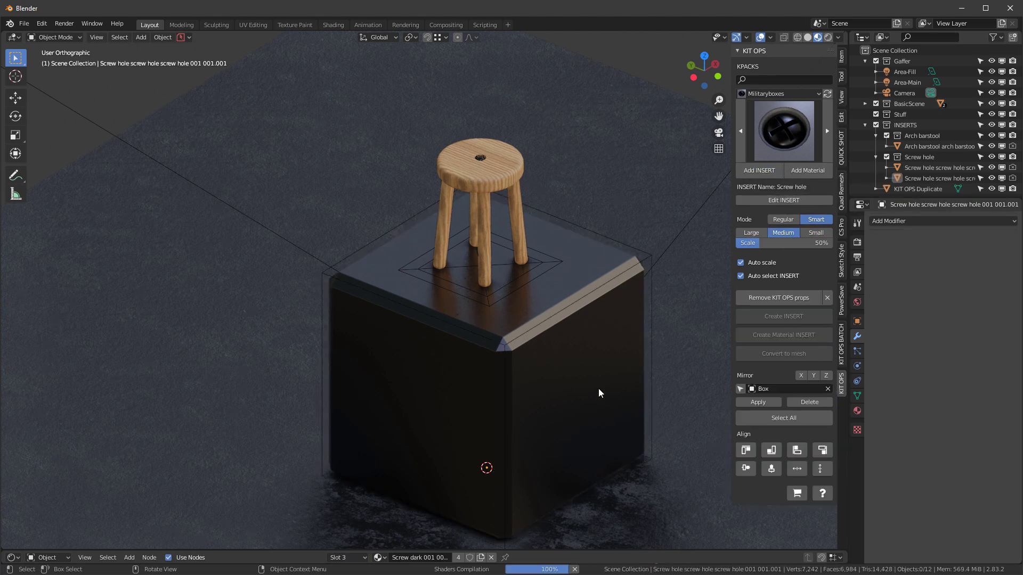
pyautogui.click(580, 394)
pyautogui.moveTo(580, 395); pyautogui.dragTo(714, 456, button='middle')
# Apply the horizontal and vertical alignments to the screw hole on the side of the box.
pyautogui.click(752, 468)
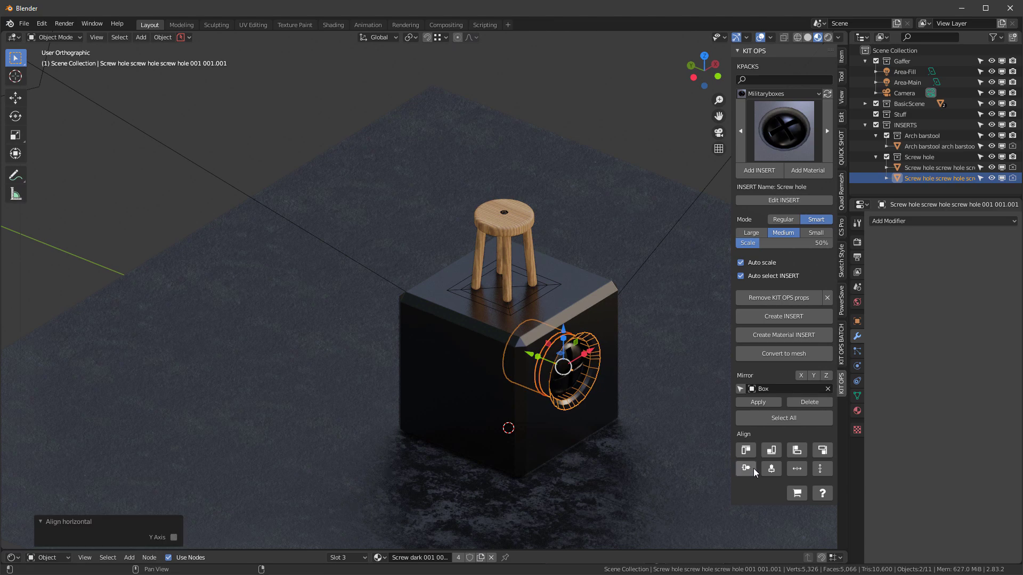
pyautogui.moveTo(661, 436); pyautogui.dragTo(693, 452, button='middle')
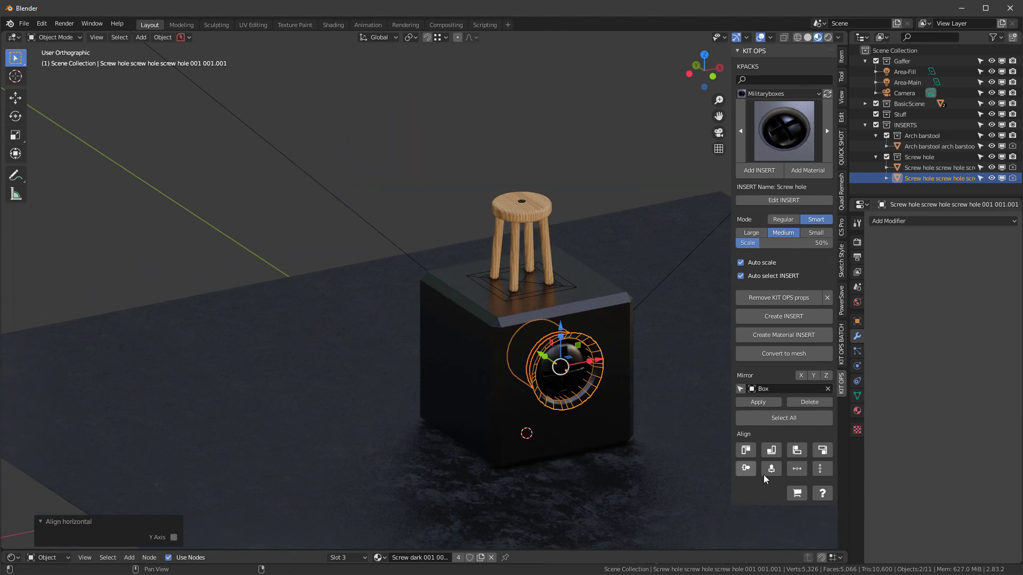
pyautogui.click(771, 468)
pyautogui.moveTo(532, 341); pyautogui.dragTo(577, 325, button='middle')
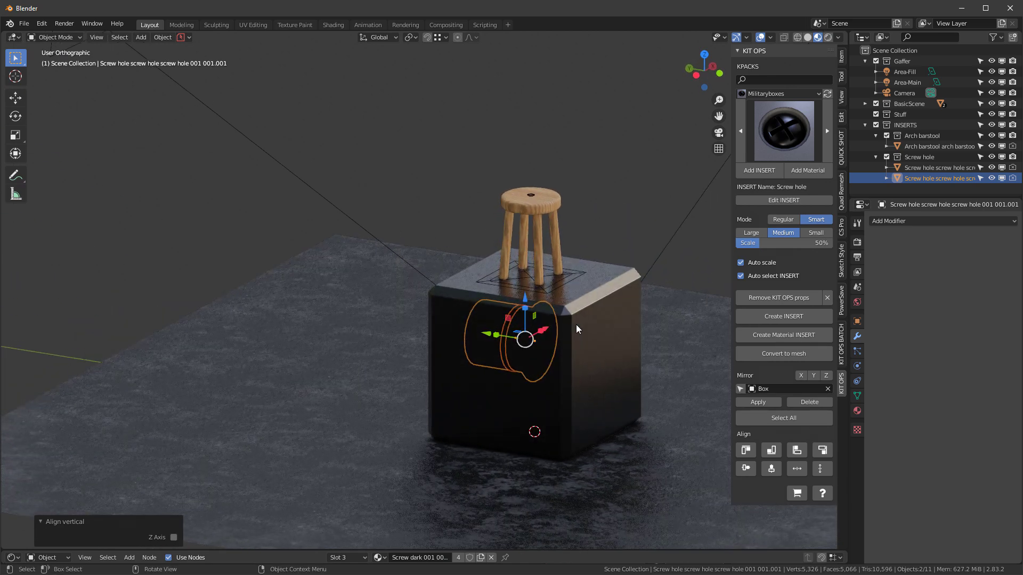
# Enable the Z Axis option for the box screw hole's vertical alignment and try the edge alignments.
pyautogui.click(173, 537)
pyautogui.moveTo(580, 345)
pyautogui.mouseDown(button='middle')
pyautogui.moveTo(484, 336)
pyautogui.moveTo(572, 343)
pyautogui.mouseUp(button='middle')
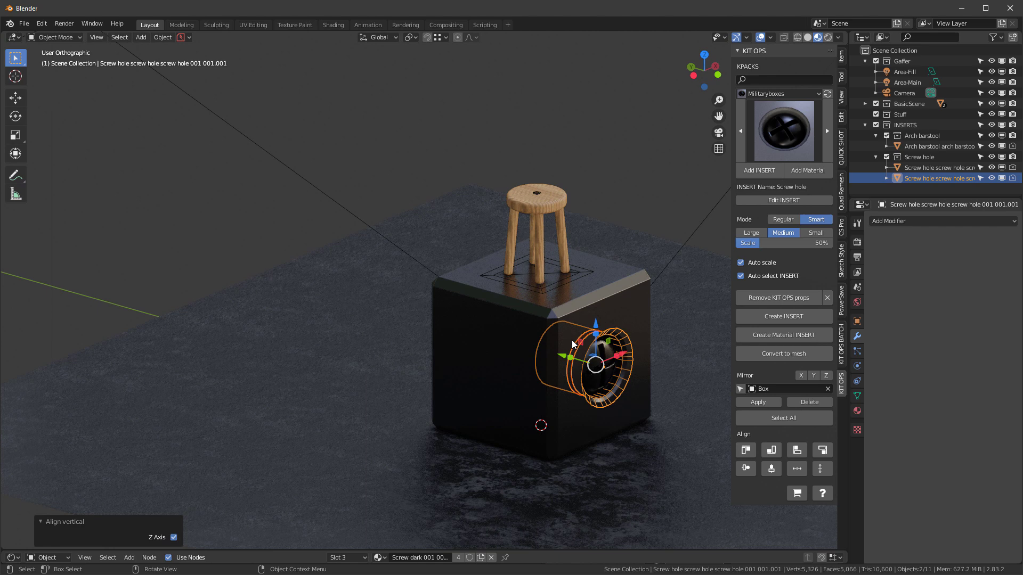
pyautogui.click(746, 452)
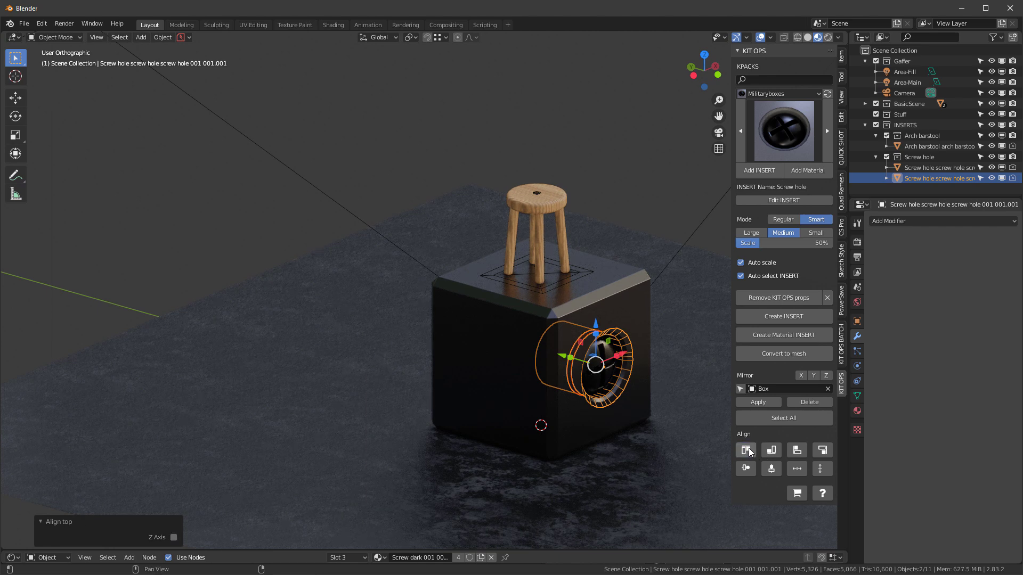
pyautogui.click(773, 452)
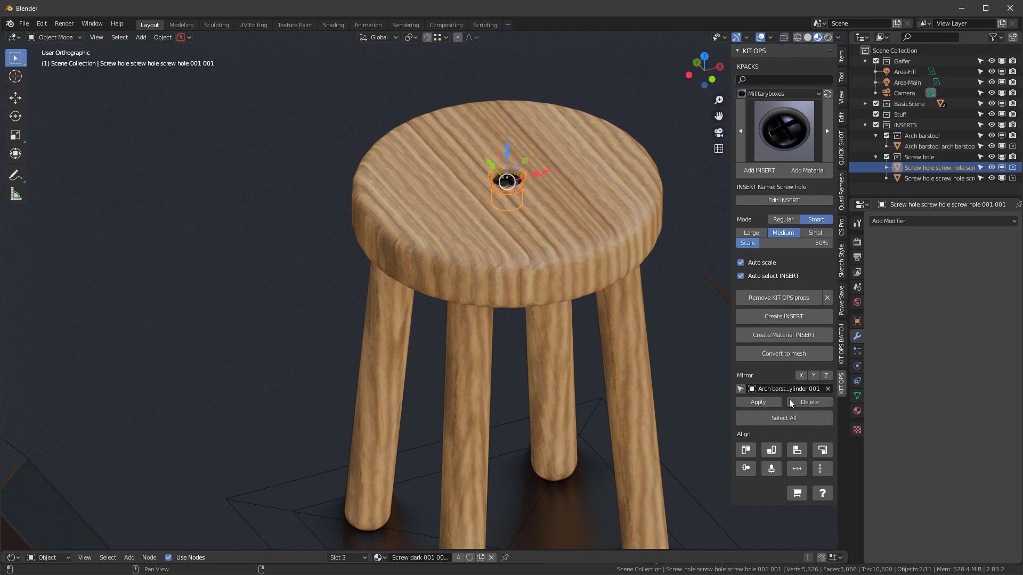
# Replace the stool seat's small screw hole with a Medium one and move it about 0.30 m along X.
pyautogui.press('x')
pyautogui.click(530, 205)
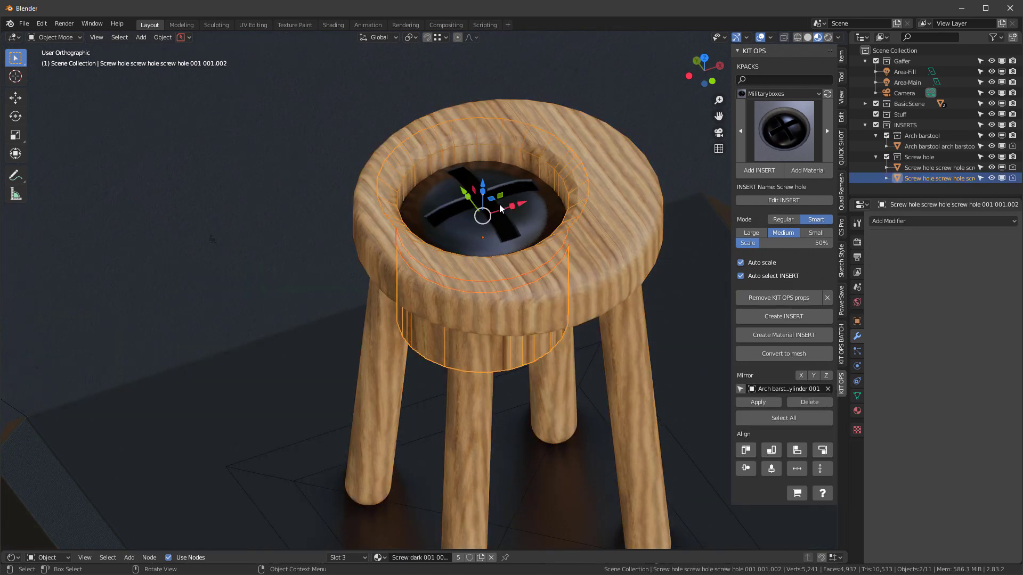
pyautogui.moveTo(519, 205); pyautogui.dragTo(581, 205)
pyautogui.moveTo(581, 206); pyautogui.dragTo(666, 188, button='middle')
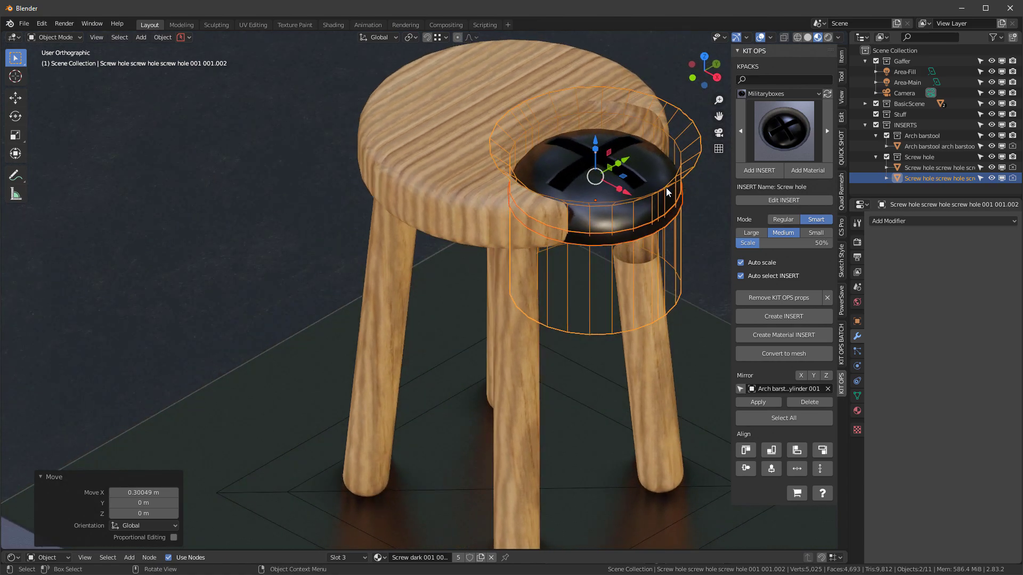
# Expand the Medium screw hole's hierarchy in the outliner and move the insert about -0.35 m along X.
pyautogui.click(886, 177)
pyautogui.scroll(-1, 929, 148)
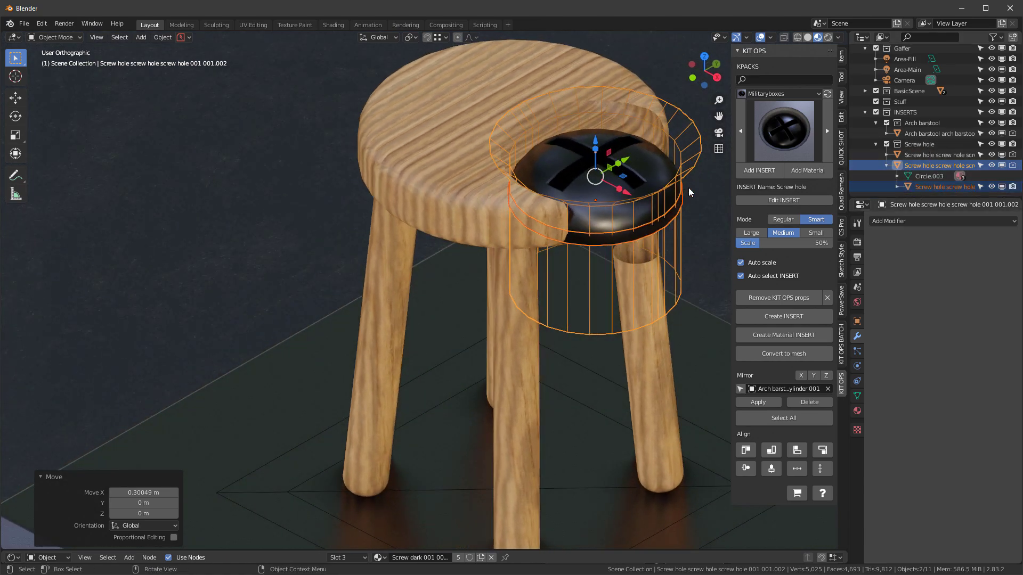
pyautogui.moveTo(503, 212); pyautogui.dragTo(567, 227, button='middle')
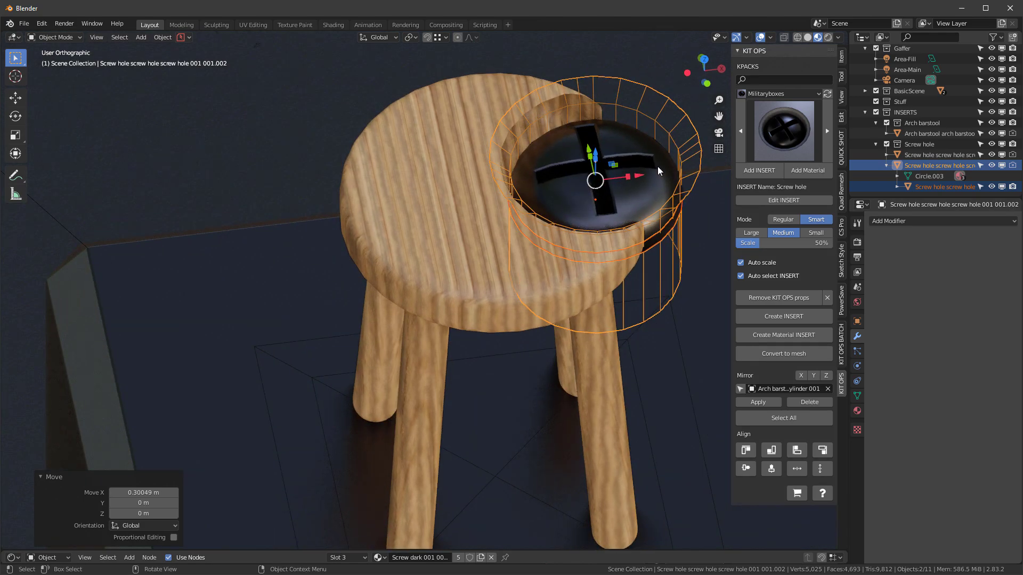
pyautogui.moveTo(641, 176); pyautogui.dragTo(490, 194)
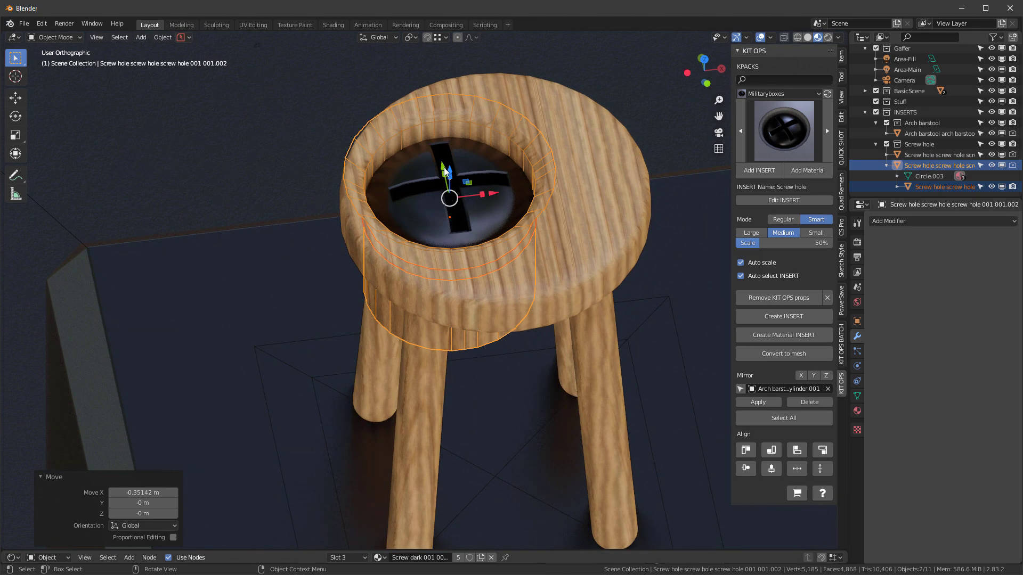
# Move the screw hole about 0.22 m along Y past the seat's rim, then about -0.30 m back onto the seat.
pyautogui.moveTo(442, 159); pyautogui.dragTo(430, 103)
pyautogui.moveTo(526, 211); pyautogui.dragTo(586, 194, button='middle')
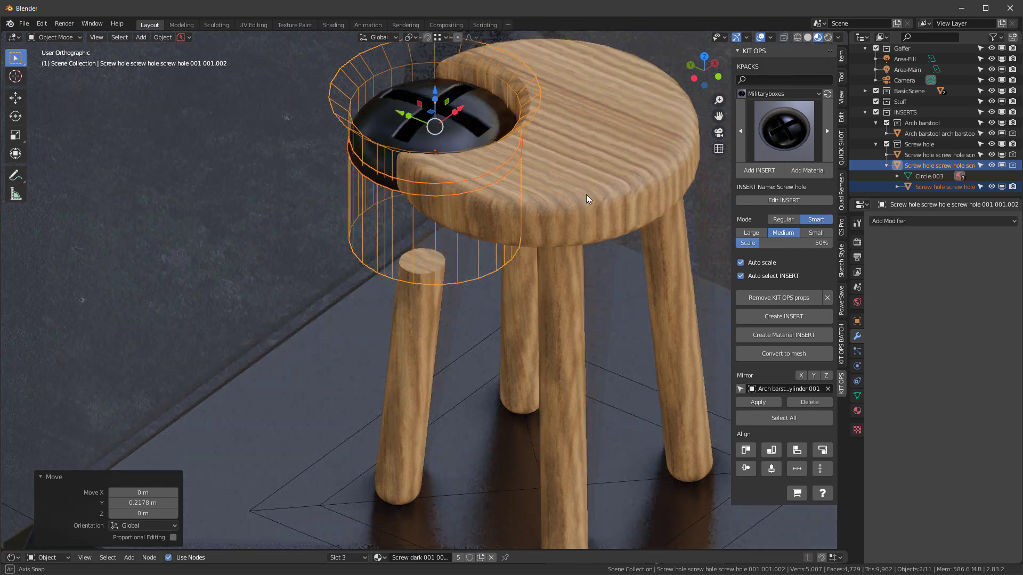
pyautogui.keyDown('shift'); pyautogui.moveTo(562, 98); pyautogui.dragTo(543, 150, button='middle'); pyautogui.keyUp('shift')
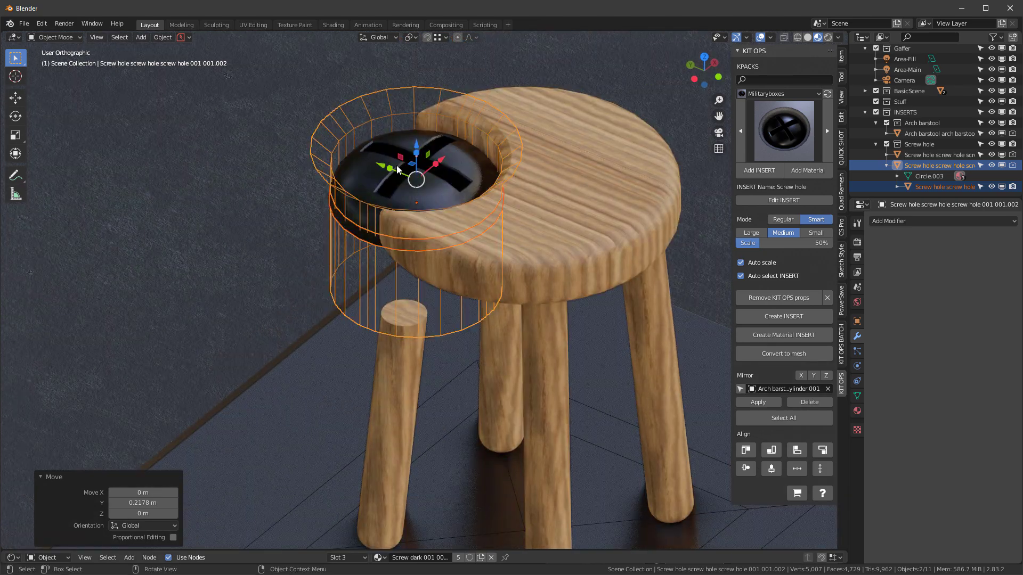
pyautogui.moveTo(383, 164); pyautogui.dragTo(452, 203)
pyautogui.moveTo(452, 203); pyautogui.dragTo(489, 241, button='middle')
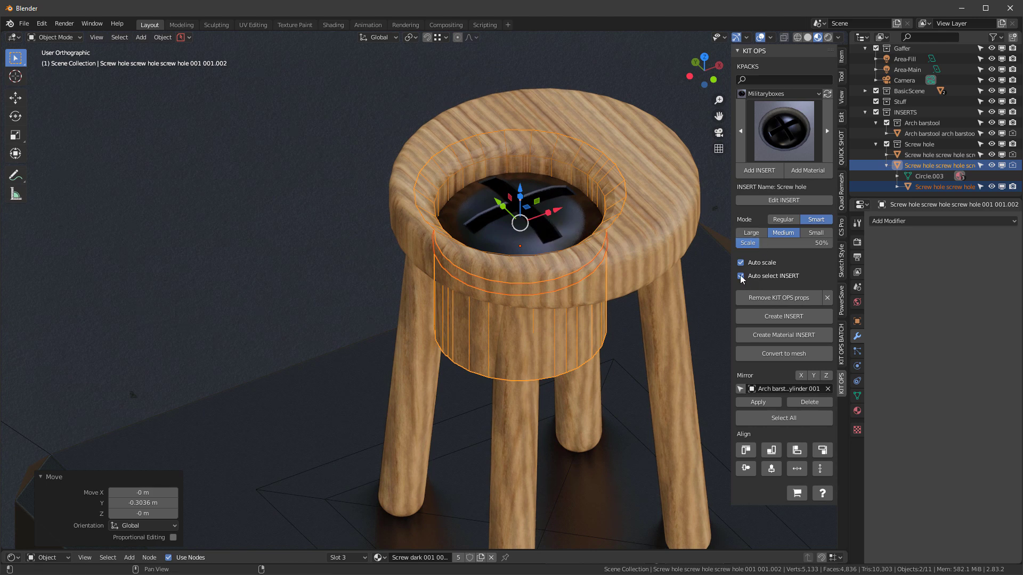
# With Auto select INSERT off, raise only the screw head about 0.096 m along Z, and turn the option back on.
pyautogui.click(522, 187)
pyautogui.moveTo(521, 213); pyautogui.dragTo(531, 177)
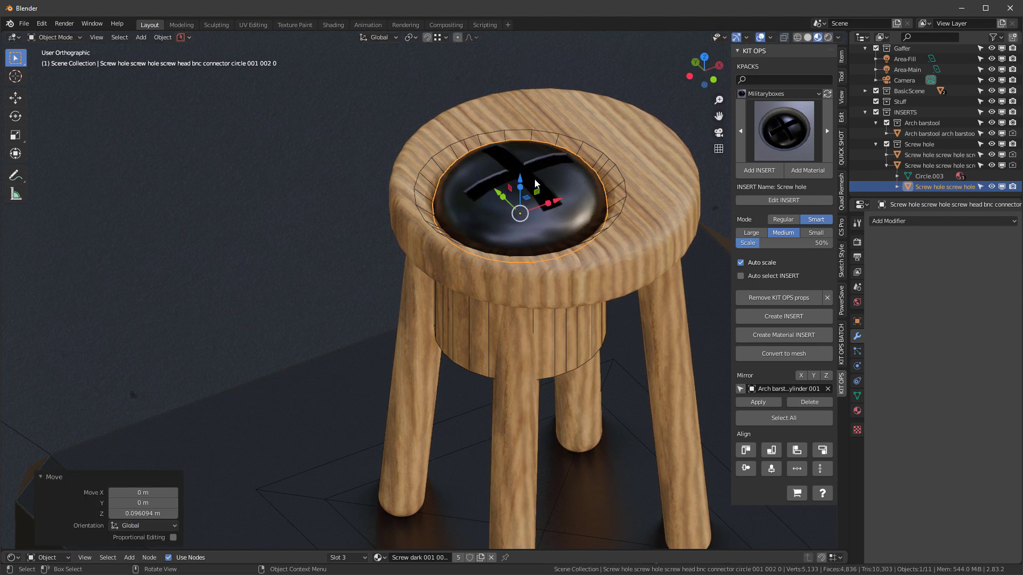
pyautogui.click(740, 276)
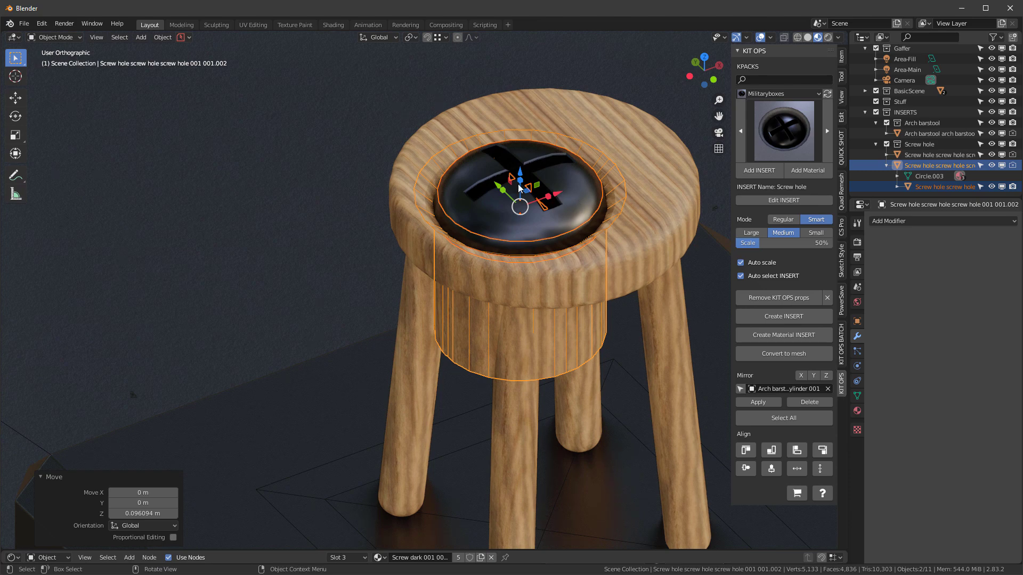
# Move the whole screw hole insert about 0.15 m along X and scale it down, the last time by about 0.741.
pyautogui.moveTo(562, 193); pyautogui.dragTo(641, 146)
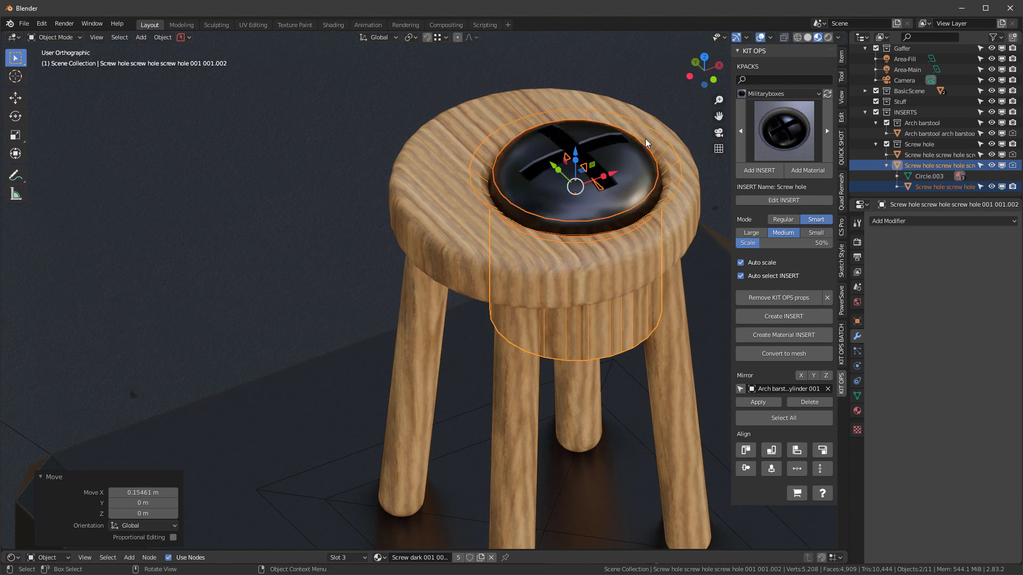
pyautogui.press('s')
pyautogui.click(618, 155)
pyautogui.moveTo(618, 156); pyautogui.dragTo(666, 162, button='middle')
pyautogui.press('s')
pyautogui.click(626, 162)
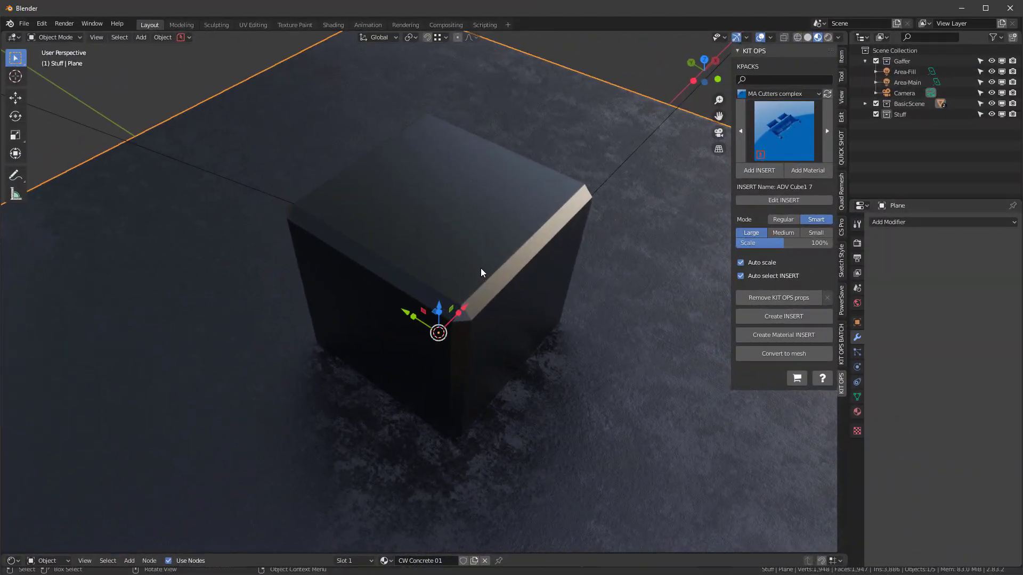
# Examine the KIT OPS add-on's general preferences, including the Sort Modifiers options, and close the preferences.
pyautogui.click(473, 265)
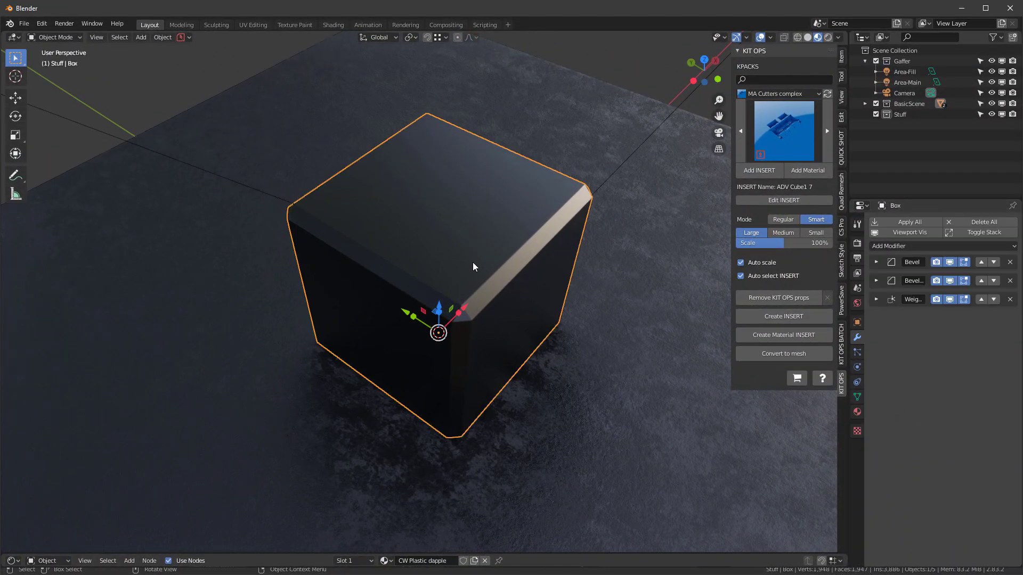
pyautogui.moveTo(544, 271)
pyautogui.mouseDown(button='middle')
pyautogui.moveTo(509, 277)
pyautogui.moveTo(544, 280)
pyautogui.mouseUp(button='middle')
pyautogui.scroll(2, 459, 214)
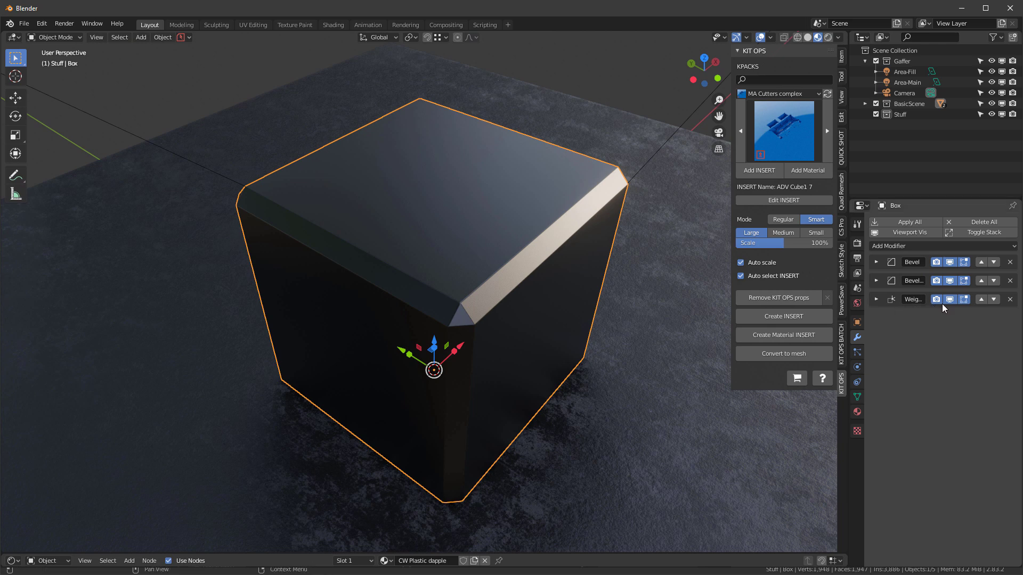
pyautogui.click(41, 23)
pyautogui.click(86, 176)
pyautogui.scroll(-10, 196, 245)
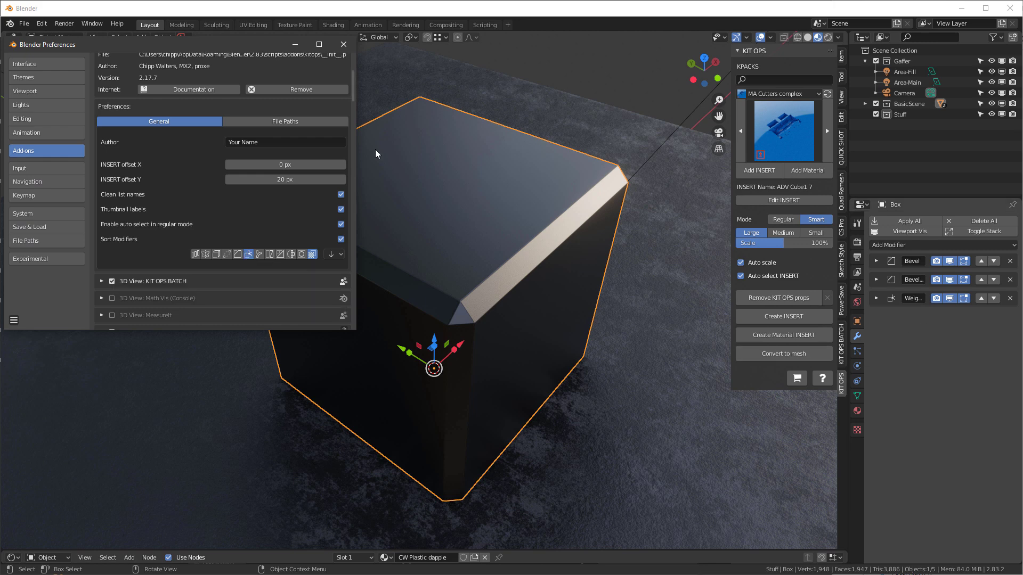
pyautogui.click(343, 44)
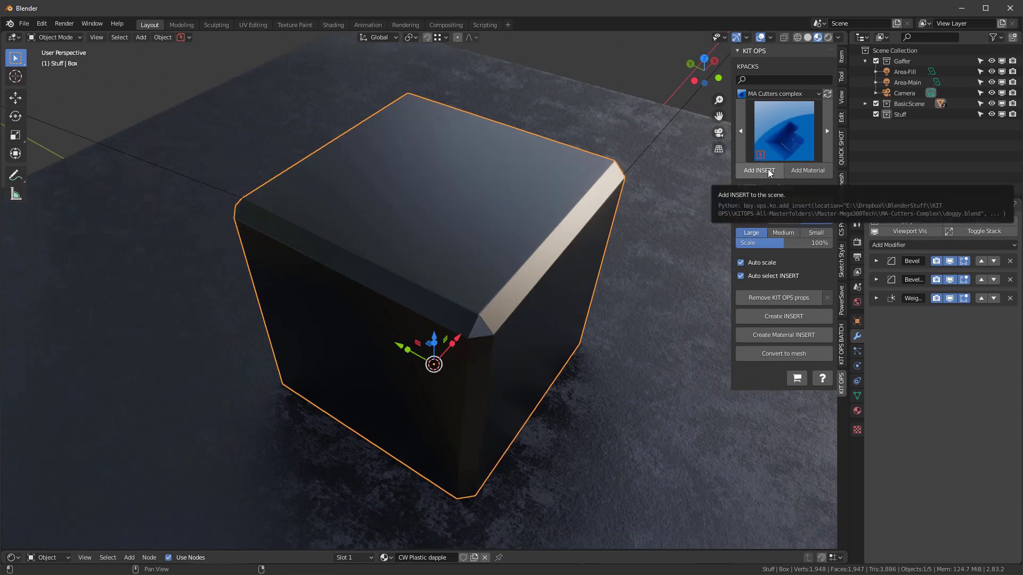
# Place the Doggy insert from the MA Cutters complex KPACK onto the top of the box at Large size.
pyautogui.click(768, 169)
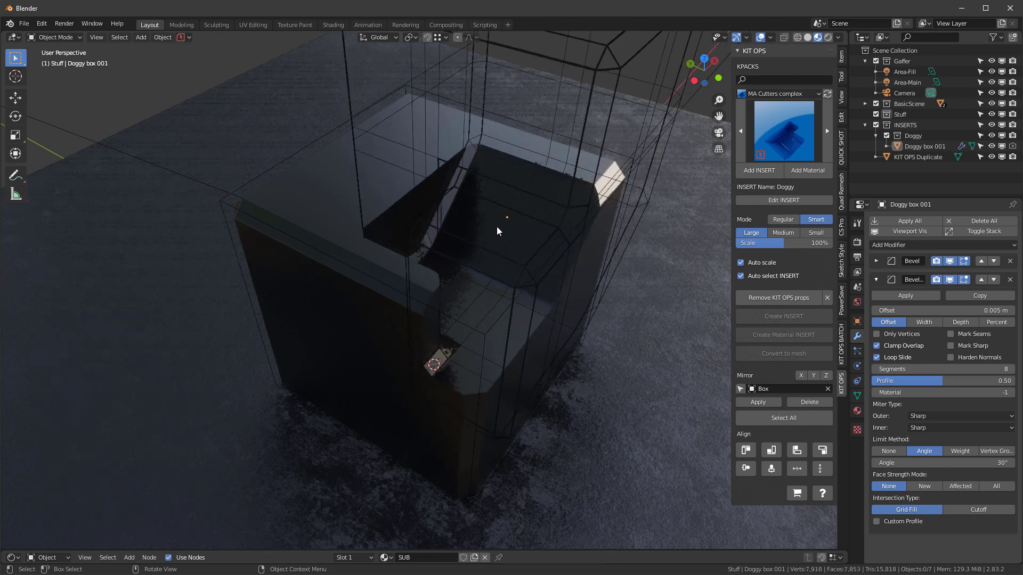
pyautogui.click(473, 224)
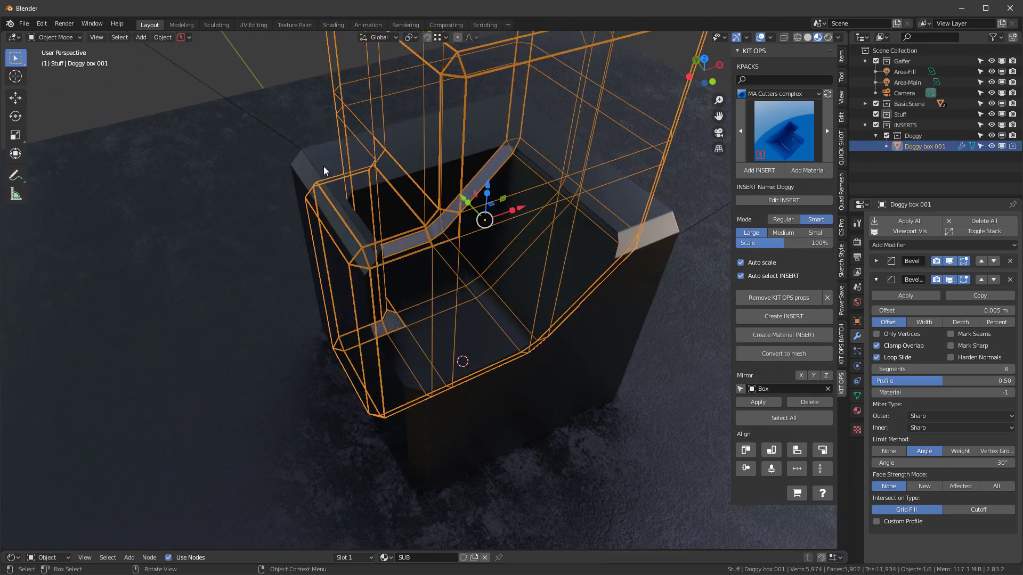
# Select the box and hide the viewport overlays to view the cut clearly.
pyautogui.click(324, 166)
pyautogui.moveTo(597, 224); pyautogui.dragTo(619, 152, button='middle')
pyautogui.click(760, 37)
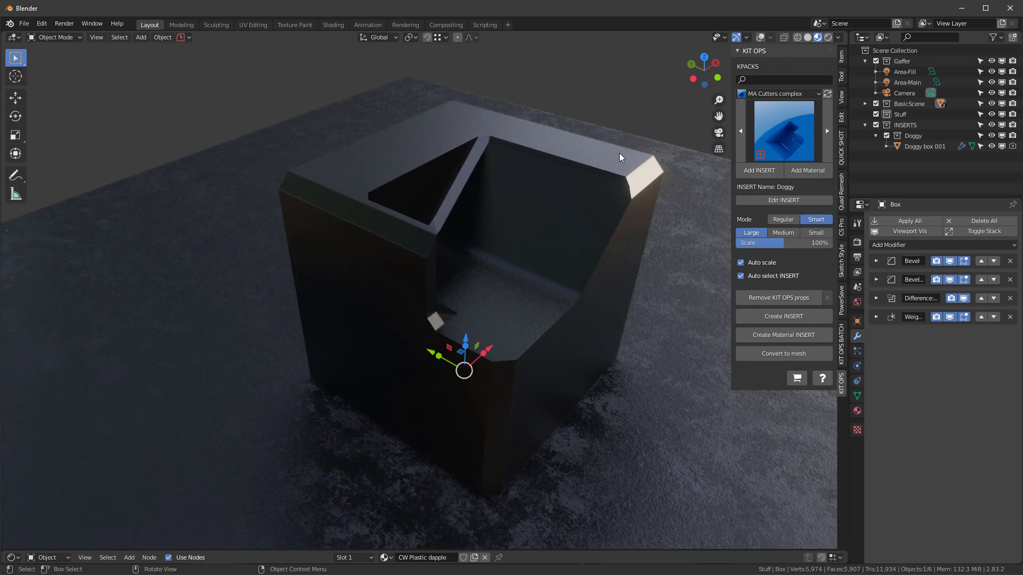
pyautogui.scroll(2, 610, 145)
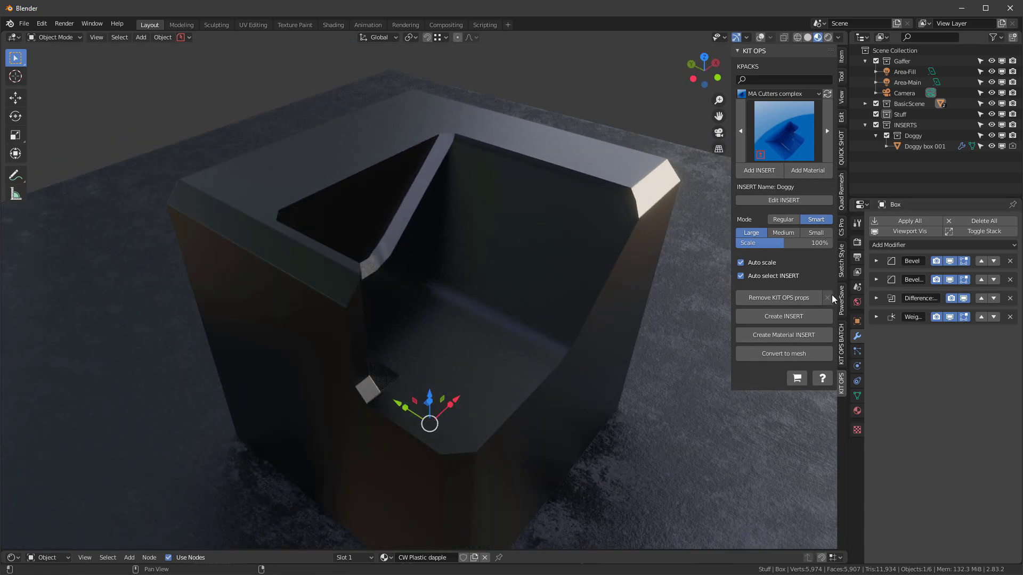
# Add a Bevel modifier to the box and move it above the Weighted Normal modifier in the stack.
pyautogui.click(890, 240)
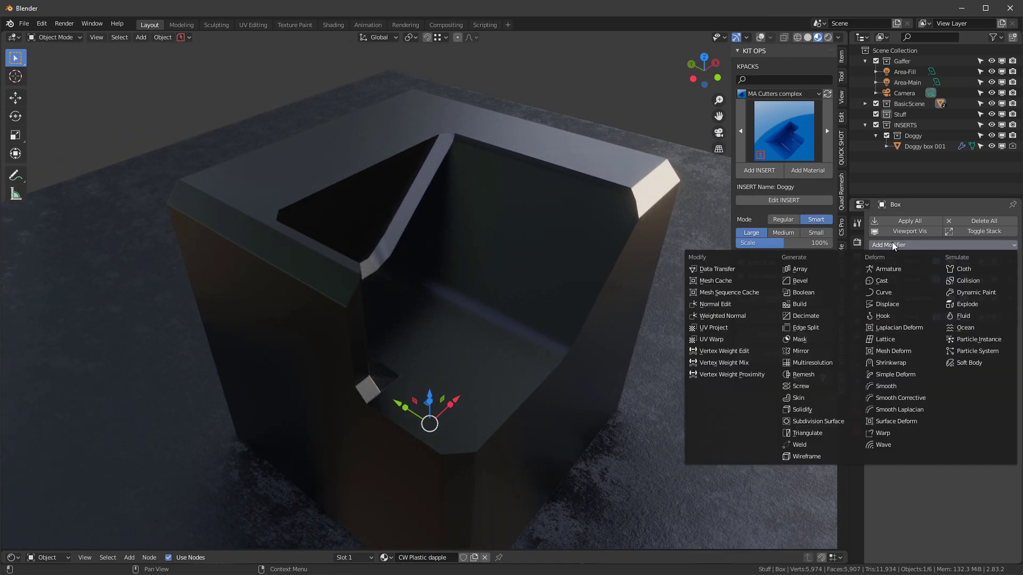
pyautogui.click(814, 280)
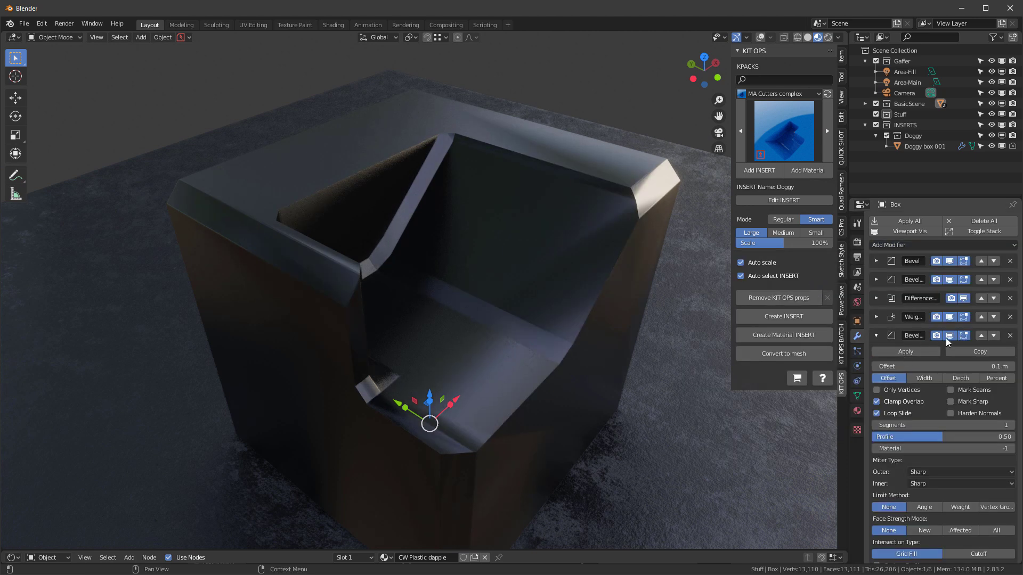
pyautogui.click(980, 336)
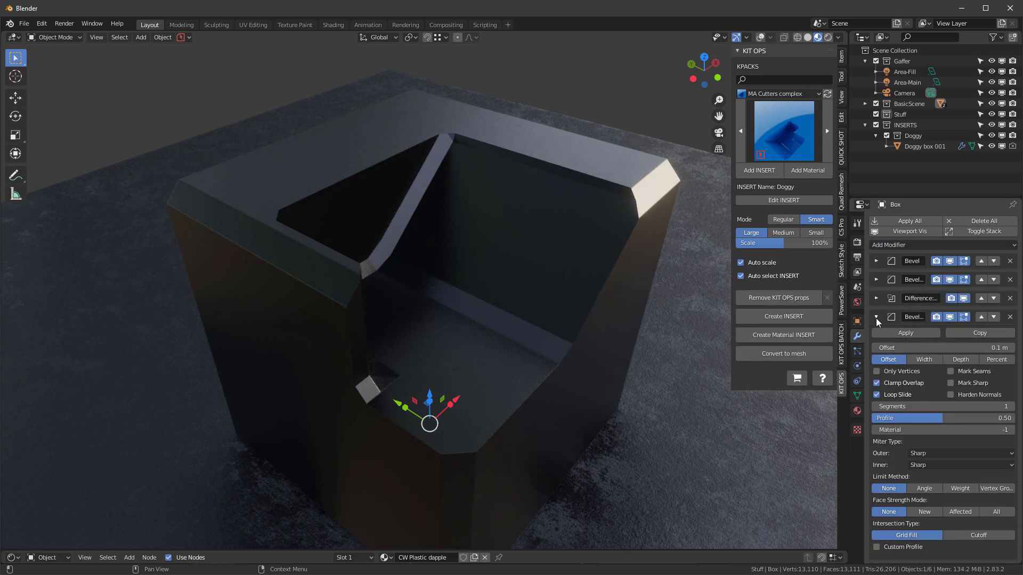
# Set the new bevel's offset to 0.001 m and turn off Clamp Overlap.
pyautogui.click(1003, 347)
pyautogui.click(1003, 346)
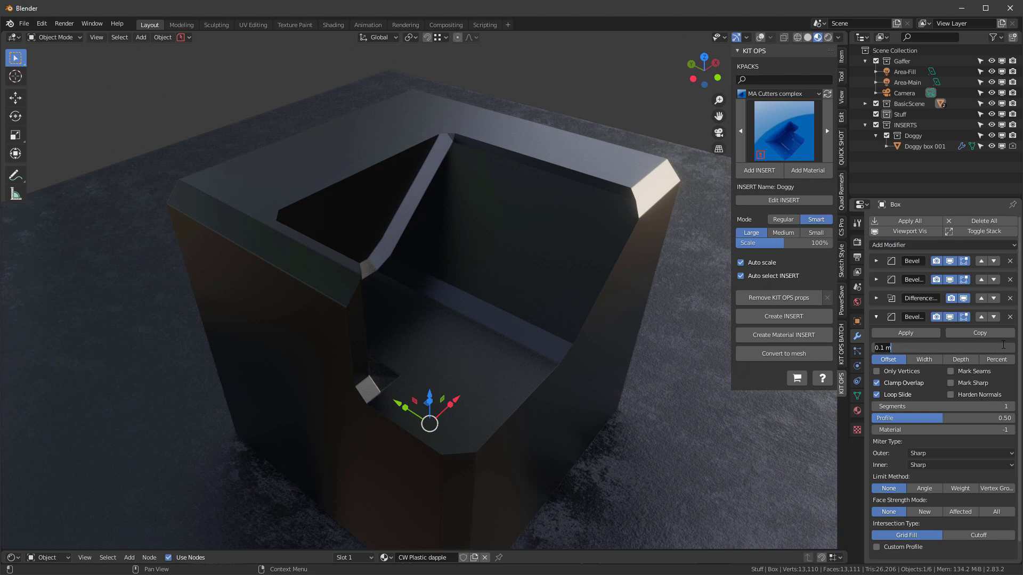
pyautogui.press('BackSpace')
pyautogui.write('.001')
pyautogui.press('Return')
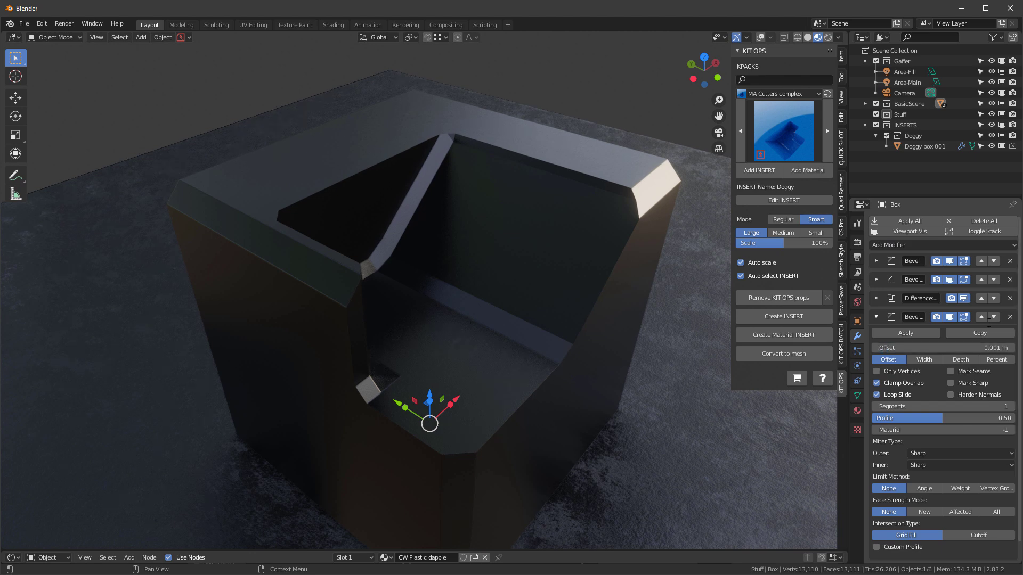
pyautogui.click(877, 384)
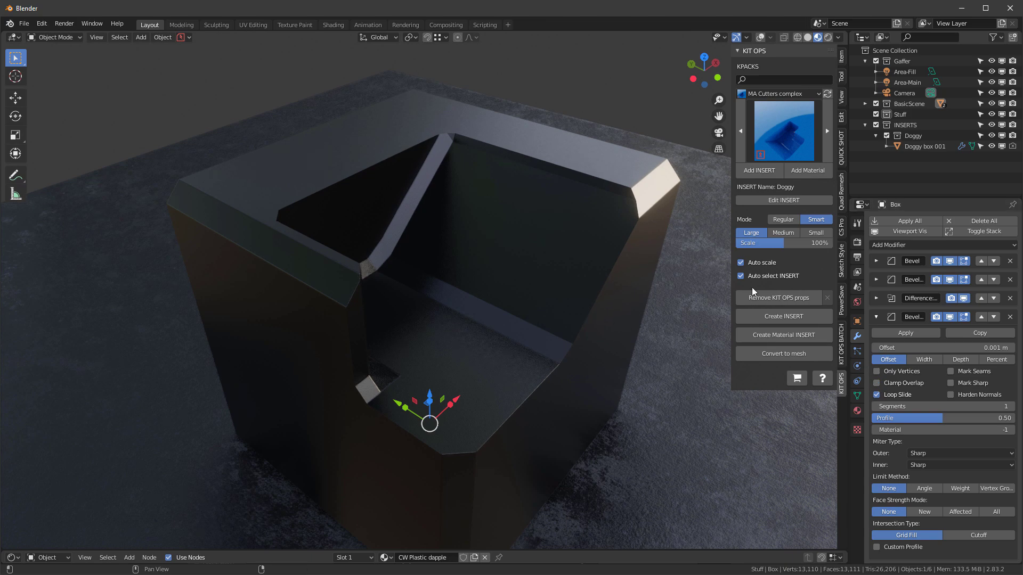
# Check the bevelled edges up close and increase the last bevel's offset to 0.002 m.
pyautogui.scroll(5, 659, 183)
pyautogui.scroll(5, 658, 182)
pyautogui.scroll(-4, 567, 193)
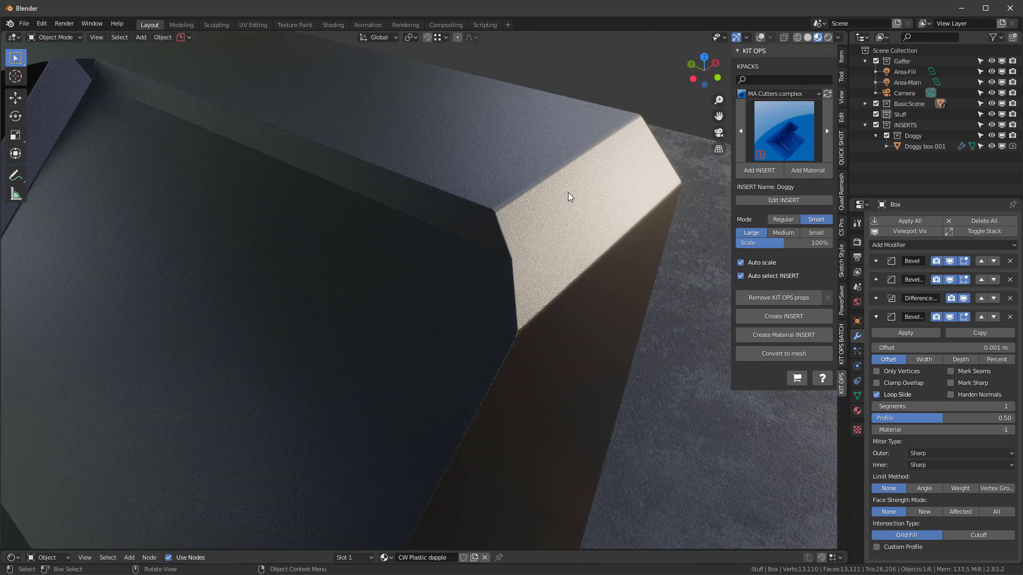
pyautogui.scroll(4, 471, 230)
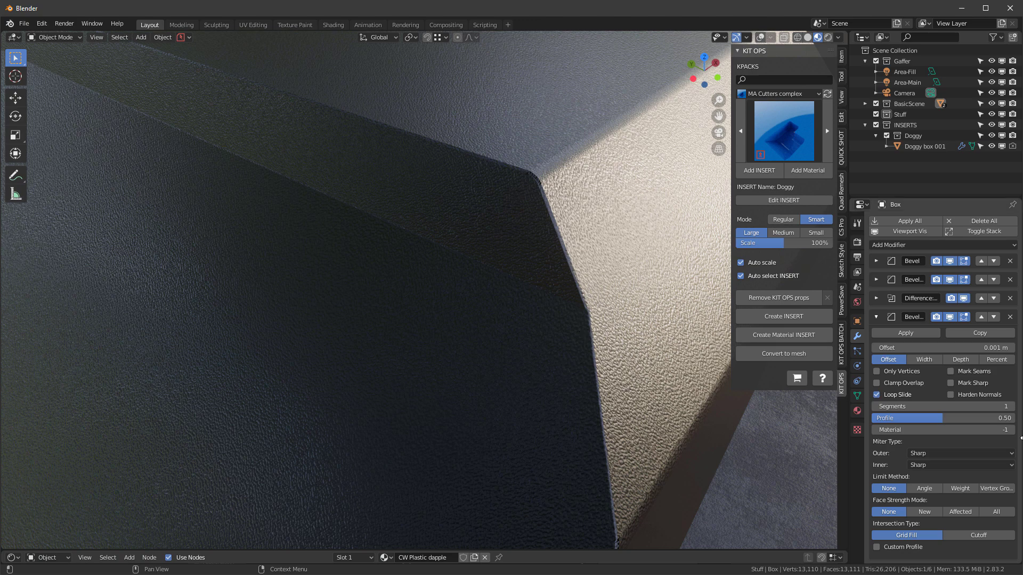
pyautogui.click(980, 347)
pyautogui.write('.0')
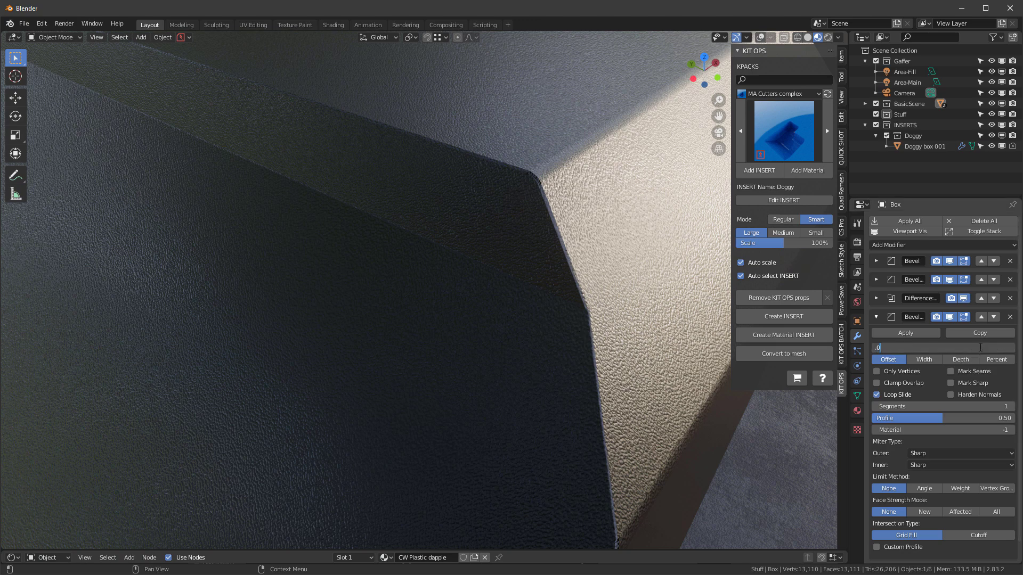
pyautogui.write('02')
pyautogui.press('Return')
pyautogui.scroll(-6, 562, 246)
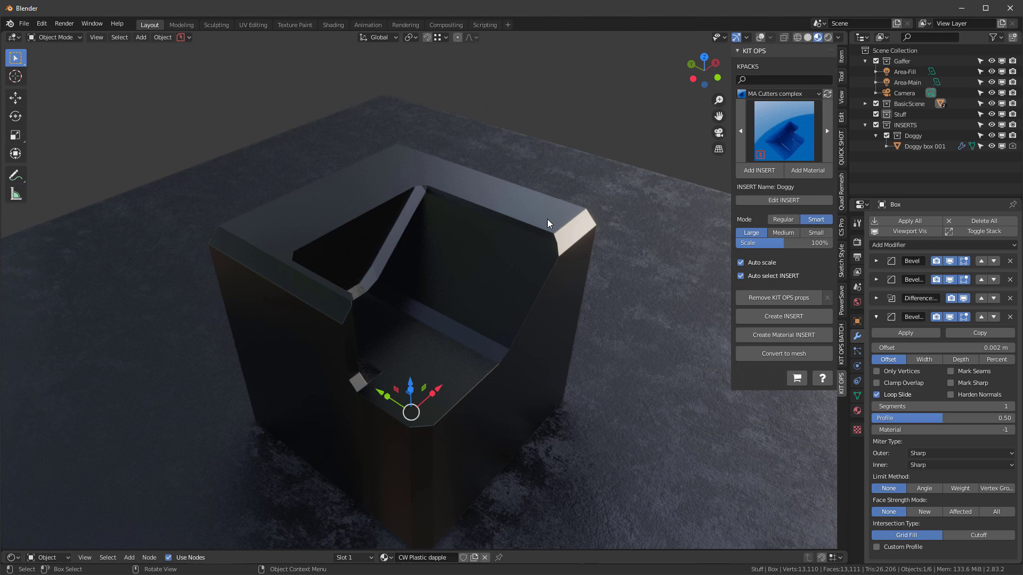
pyautogui.scroll(2, 547, 219)
pyautogui.moveTo(548, 219)
pyautogui.mouseDown(button='middle')
pyautogui.moveTo(487, 208)
pyautogui.moveTo(568, 207)
pyautogui.moveTo(567, 222)
pyautogui.moveTo(546, 223)
pyautogui.mouseUp(button='middle')
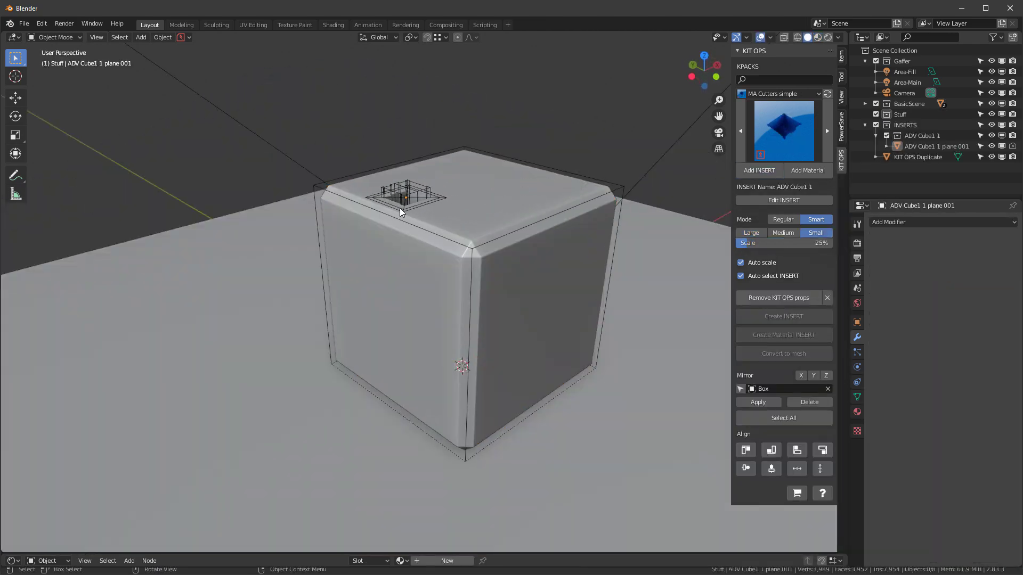
# Place multiple Small ADV Cube1 1 inserts across the box's top, sides and bevelled edges in Smart mode.
pyautogui.click(398, 201)
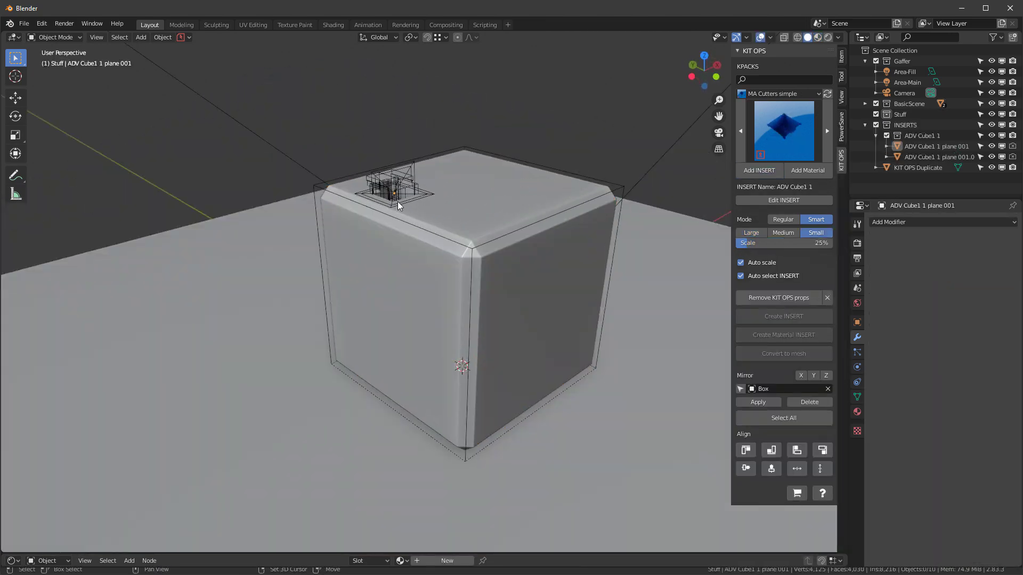
pyautogui.keyDown('shift'); pyautogui.click(511, 189); pyautogui.keyUp('shift')
pyautogui.keyDown('shift'); pyautogui.click(572, 272); pyautogui.keyUp('shift')
pyautogui.keyDown('shift'); pyautogui.click(474, 321); pyautogui.keyUp('shift')
pyautogui.keyDown('shift'); pyautogui.click(371, 268); pyautogui.keyUp('shift')
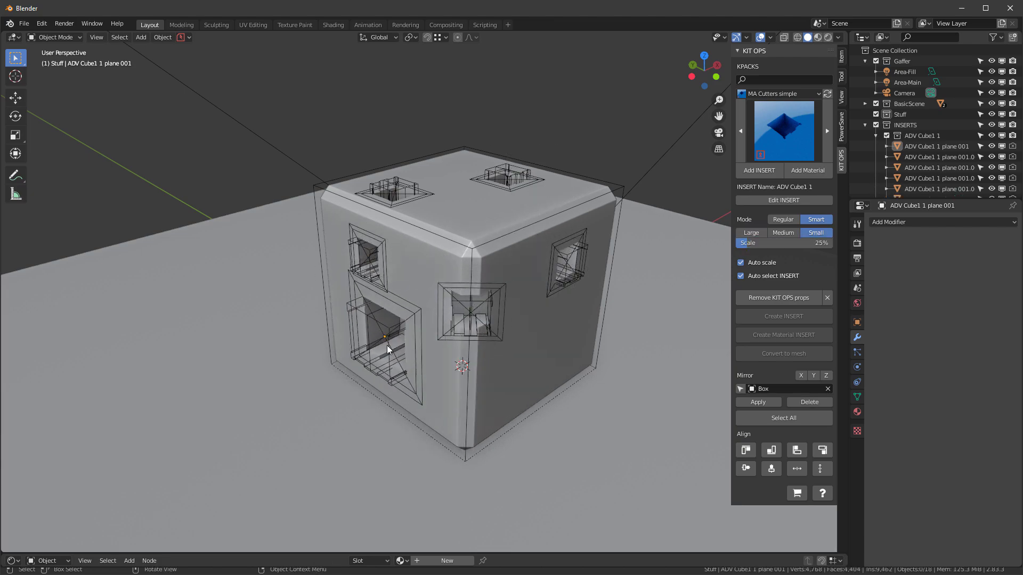
pyautogui.keyDown('shift'); pyautogui.click(488, 396); pyautogui.keyUp('shift')
pyautogui.keyDown('shift'); pyautogui.click(510, 243); pyautogui.keyUp('shift')
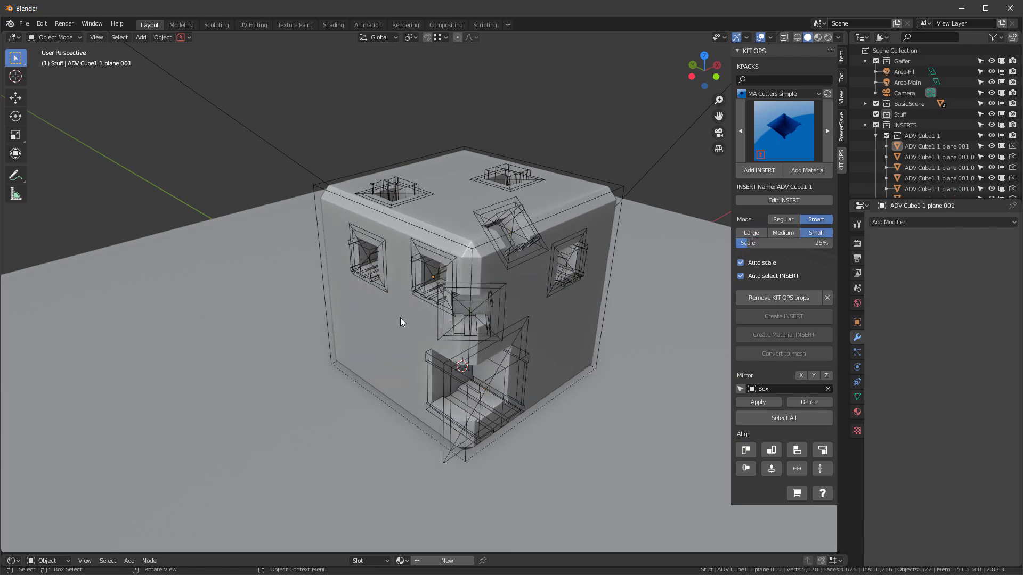
pyautogui.keyDown('shift'); pyautogui.click(401, 318); pyautogui.keyUp('shift')
# Inspect the box's base mesh in Edit Mode, the first Bevel modifier's settings, and the object commands.
pyautogui.moveTo(569, 213); pyautogui.dragTo(542, 203, button='middle')
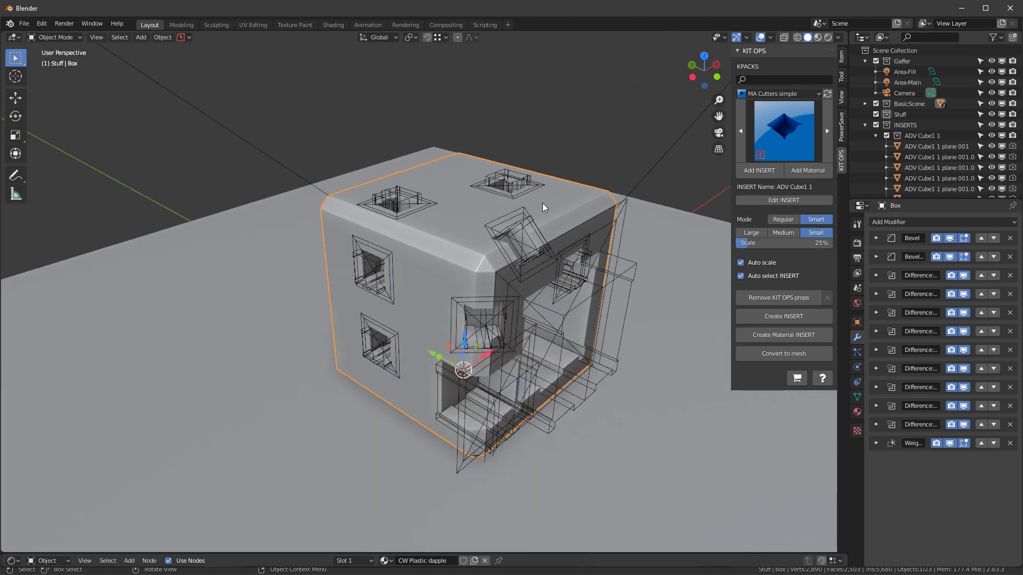
pyautogui.press('Tab')
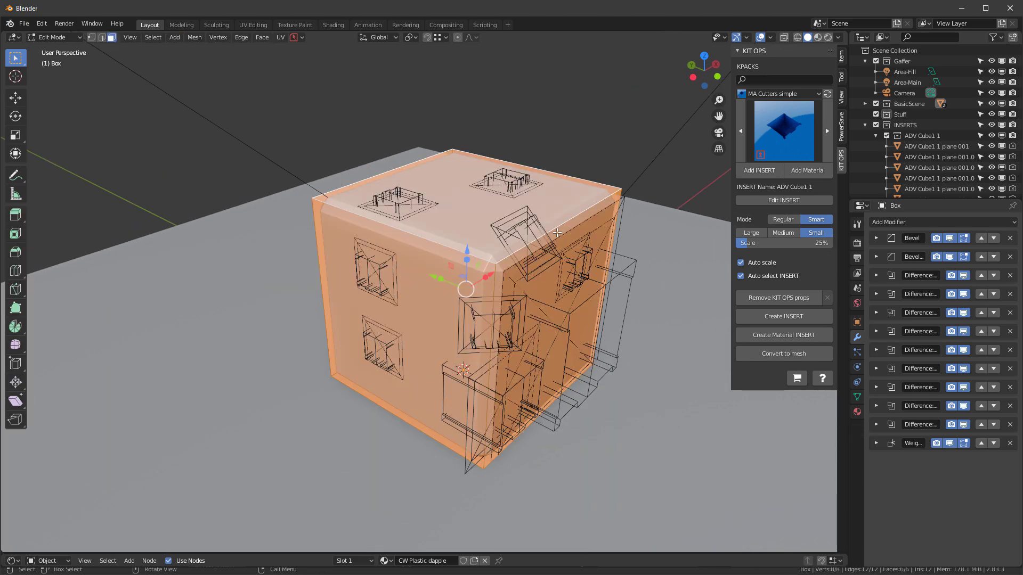
pyautogui.press('Tab')
pyautogui.scroll(-3, 535, 200)
pyautogui.moveTo(530, 194)
pyautogui.mouseDown(button='middle')
pyautogui.moveTo(519, 204)
pyautogui.moveTo(538, 188)
pyautogui.moveTo(516, 187)
pyautogui.mouseUp(button='middle')
pyautogui.scroll(1, 516, 188)
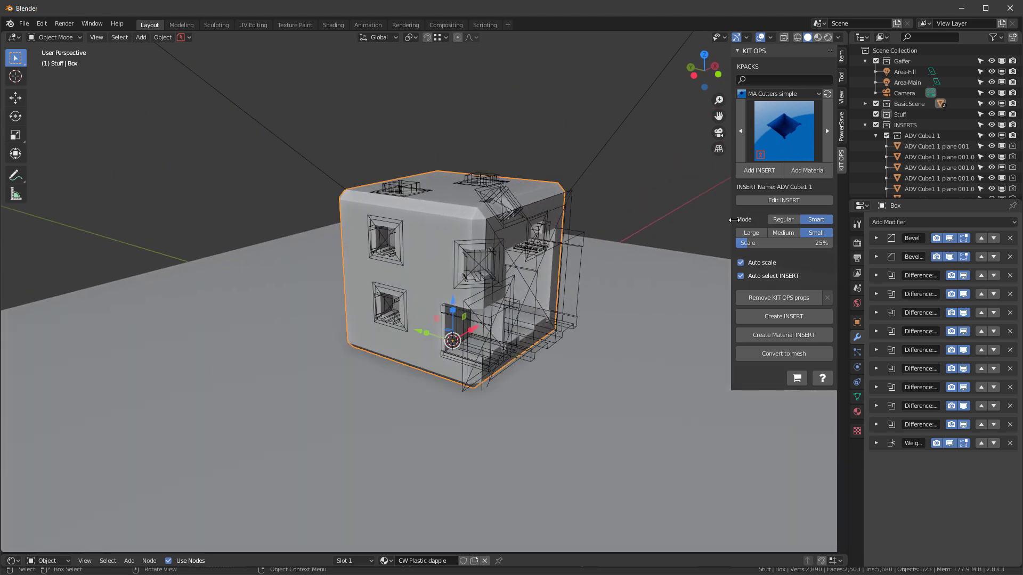
pyautogui.click(875, 238)
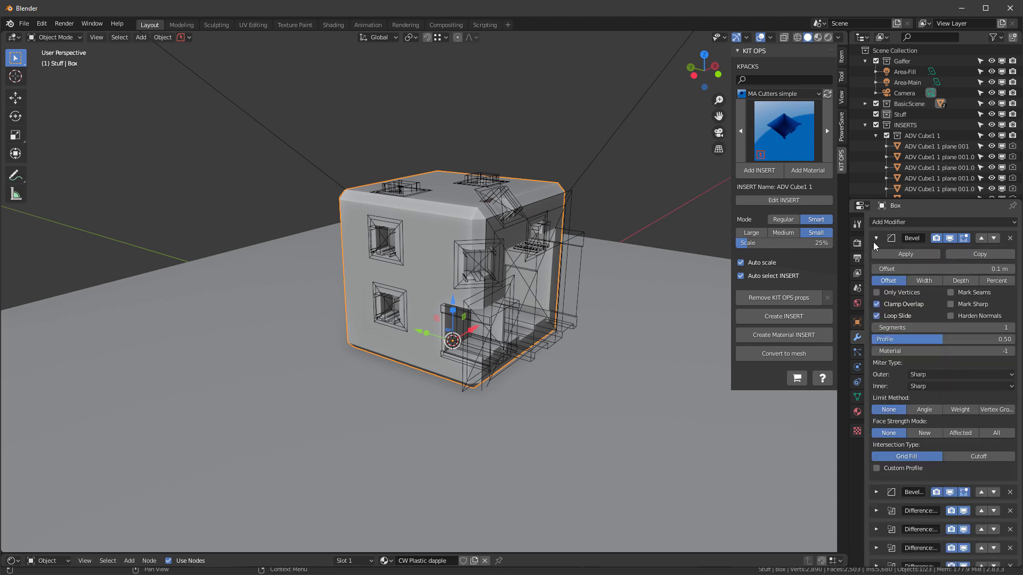
pyautogui.click(875, 238)
pyautogui.click(162, 37)
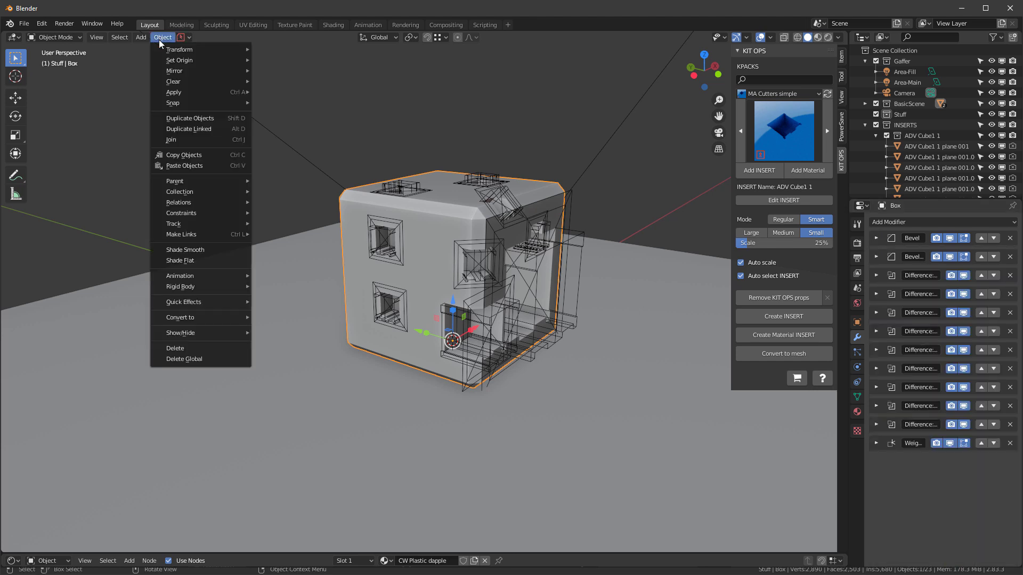
pyautogui.moveTo(185, 94)
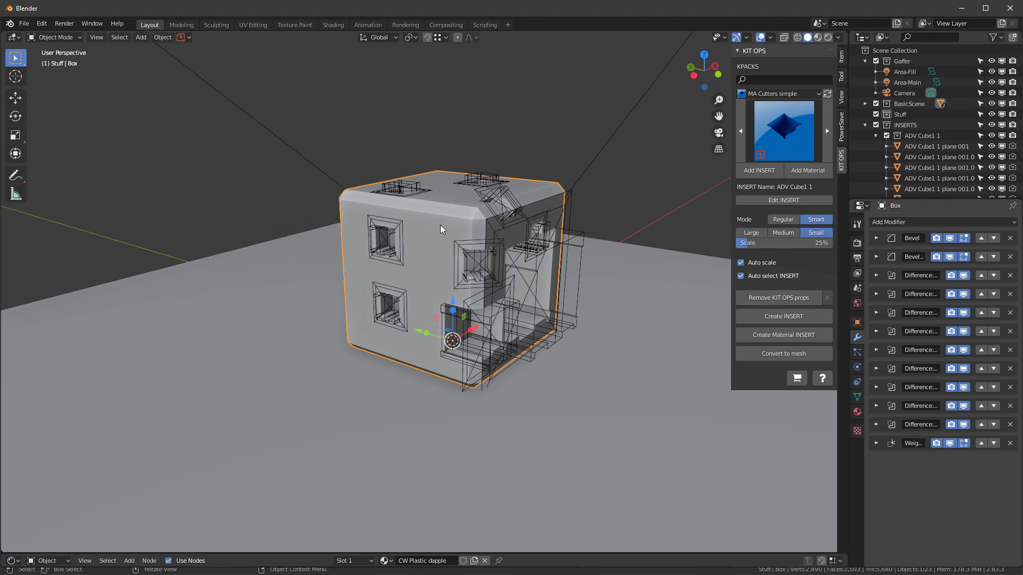
# Convert the box with all its modifiers to a mesh using KIT OPS.
pyautogui.moveTo(441, 226); pyautogui.dragTo(444, 244, button='middle')
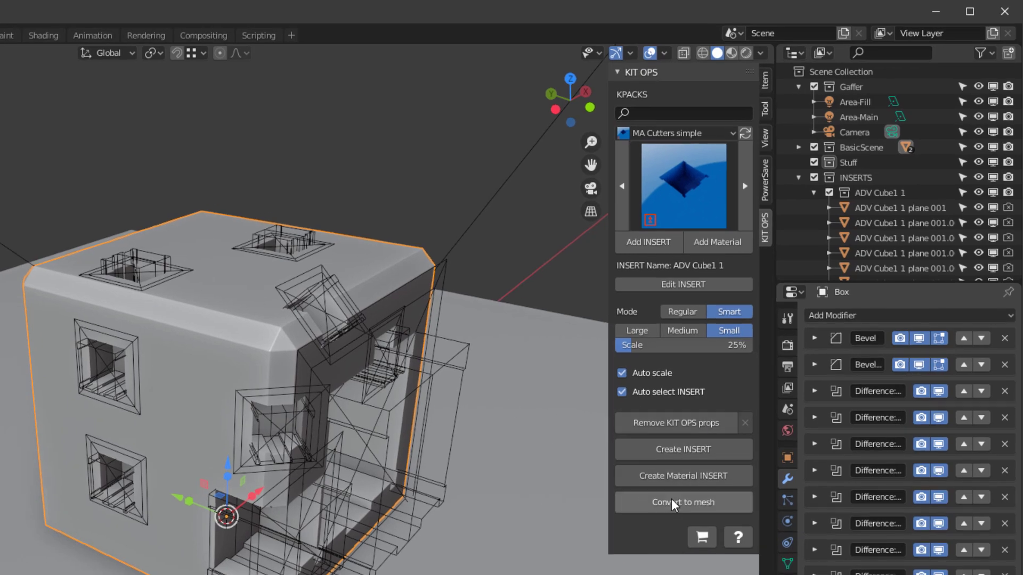
pyautogui.click(670, 500)
pyautogui.moveTo(345, 261); pyautogui.dragTo(293, 267, button='middle')
pyautogui.scroll(-2, 293, 268)
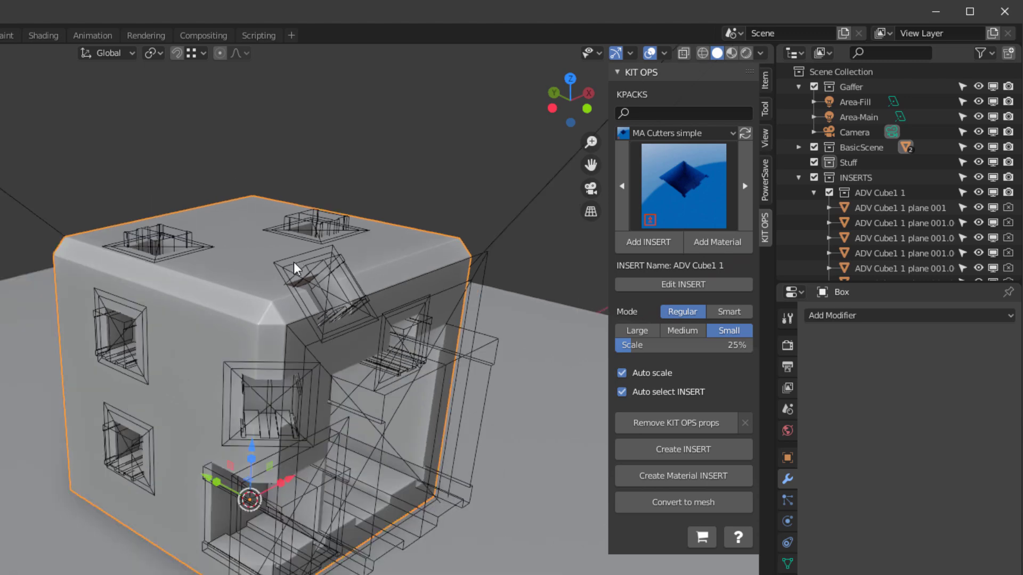
# Examine the converted box's geometry in Edit Mode with everything selected, and return to Object Mode.
pyautogui.press('Tab')
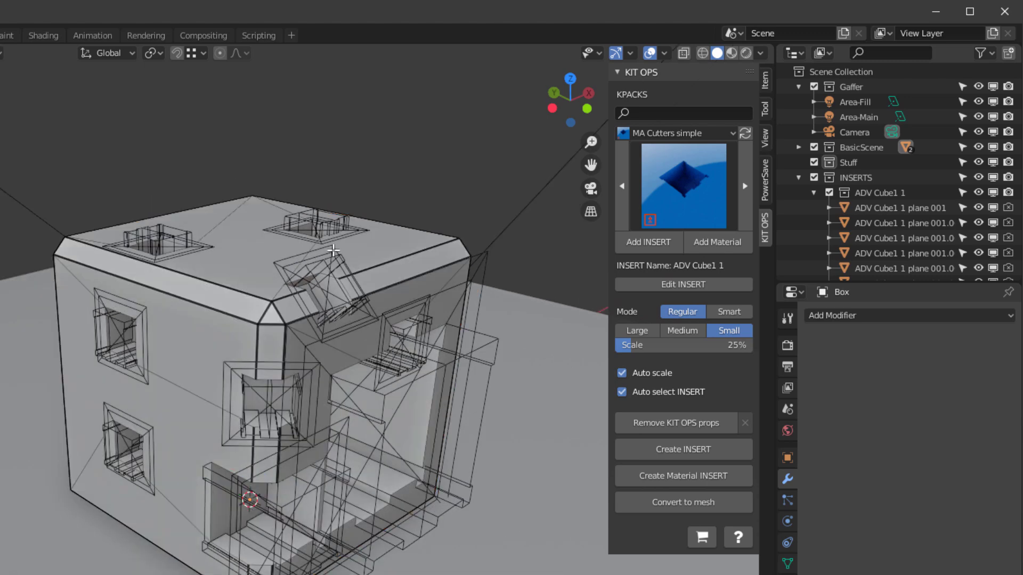
pyautogui.press('a')
pyautogui.moveTo(379, 234); pyautogui.dragTo(336, 242, button='middle')
pyautogui.press('Tab')
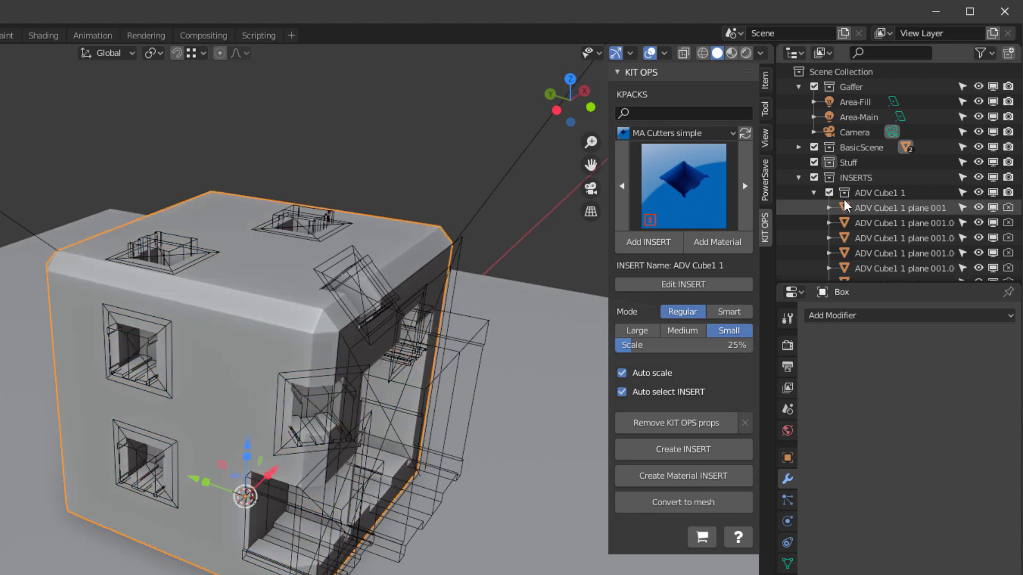
# Exclude the INSERTS collection from the view layer and turn on the wireframe overlay to view the box's real geometry.
pyautogui.click(813, 177)
pyautogui.press('q')
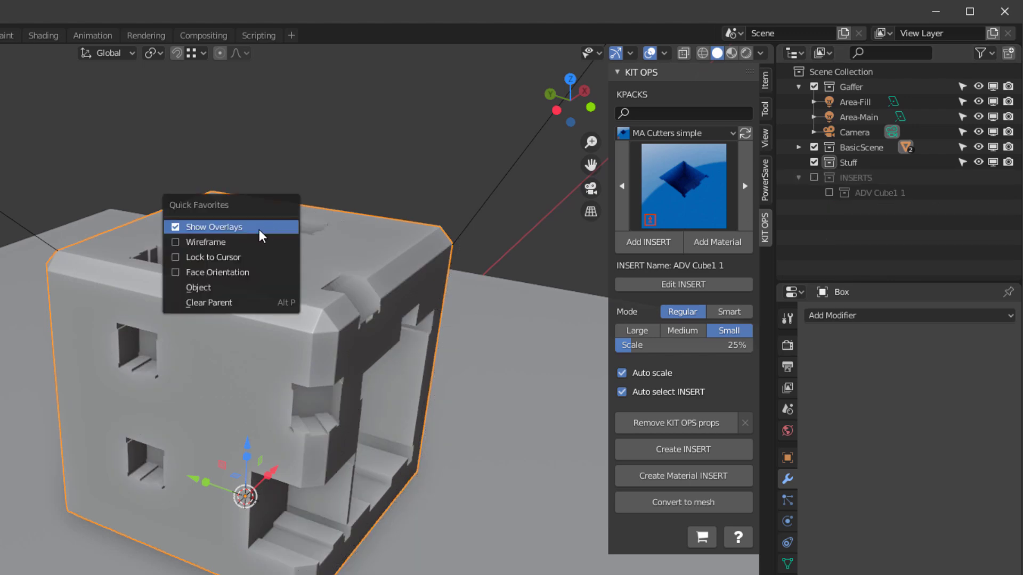
pyautogui.click(244, 244)
pyautogui.moveTo(293, 251); pyautogui.dragTo(501, 286, button='middle')
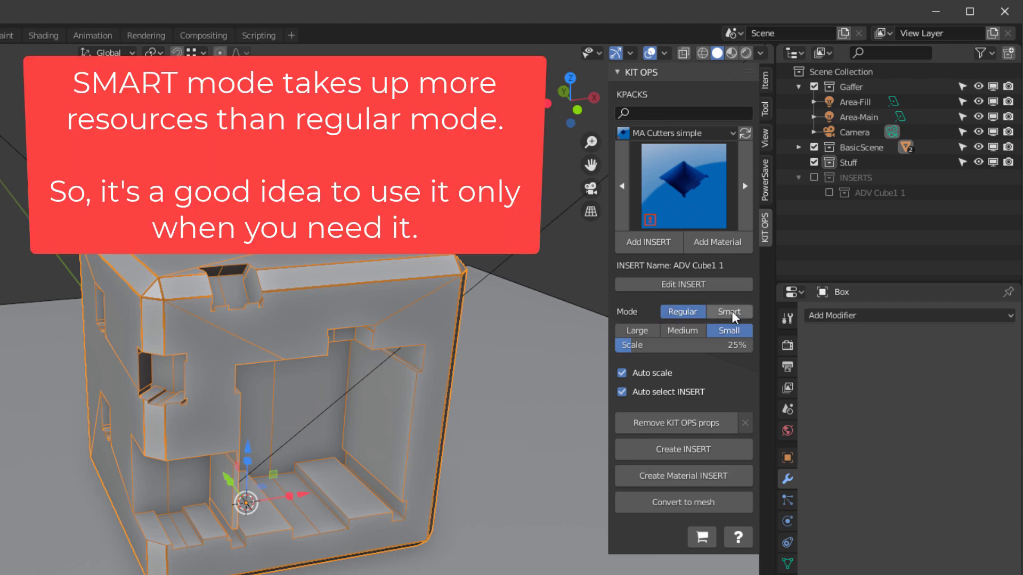
pyautogui.moveTo(139, 245); pyautogui.dragTo(182, 250, button='middle')
pyautogui.scroll(1, 201, 264)
pyautogui.scroll(-1, 202, 258)
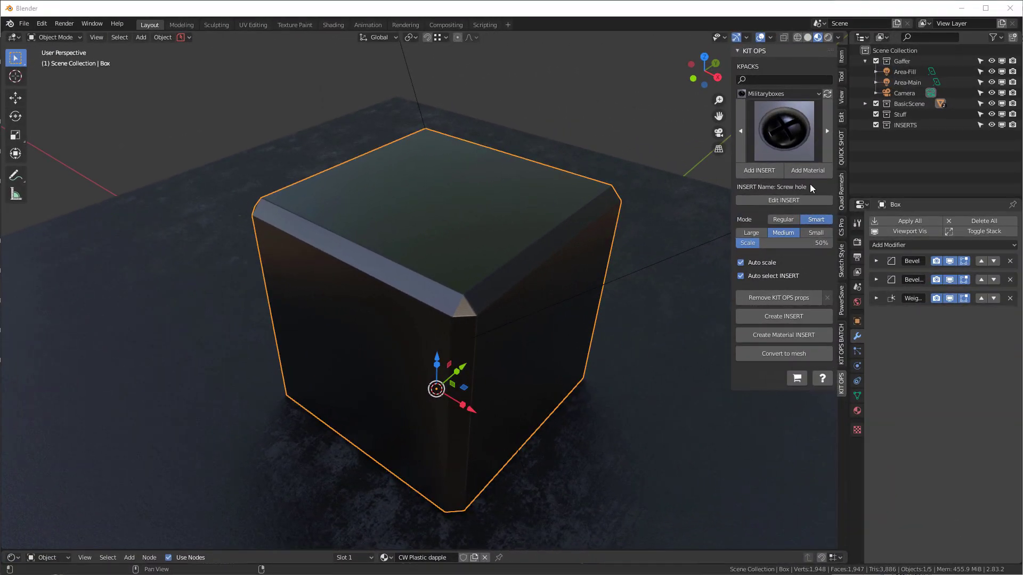
# Place the Data connector hole insert from the Militaryboxes KPACK at Small size near the back of the box's top.
pyautogui.moveTo(495, 169)
pyautogui.mouseDown(button='middle')
pyautogui.moveTo(464, 186)
pyautogui.moveTo(497, 182)
pyautogui.mouseUp(button='middle')
pyautogui.click(809, 131)
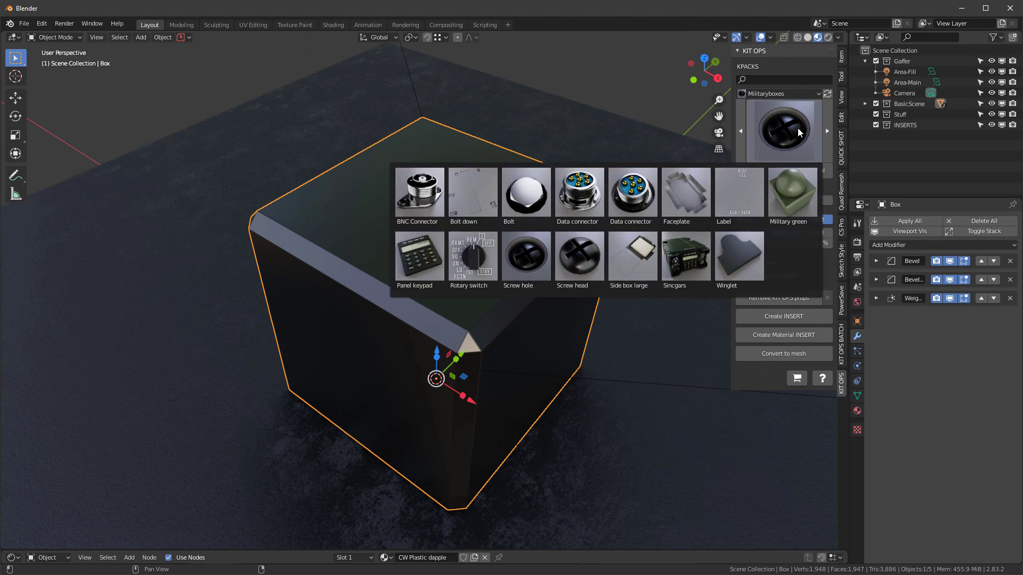
pyautogui.click(631, 200)
pyautogui.click(768, 172)
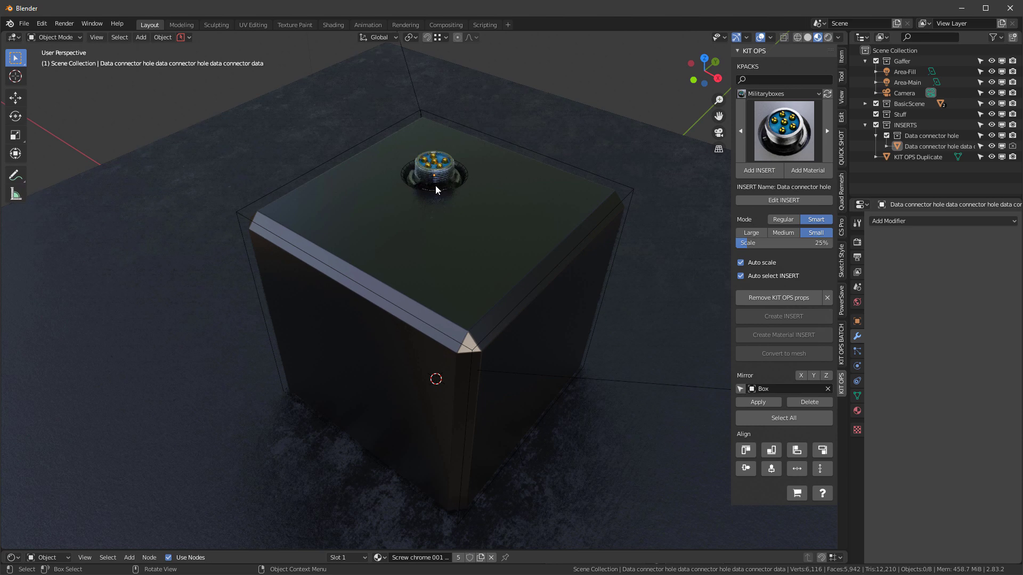
pyautogui.click(436, 185)
# Place the BNC Connector insert on the box's top, in front of the data connector.
pyautogui.click(794, 135)
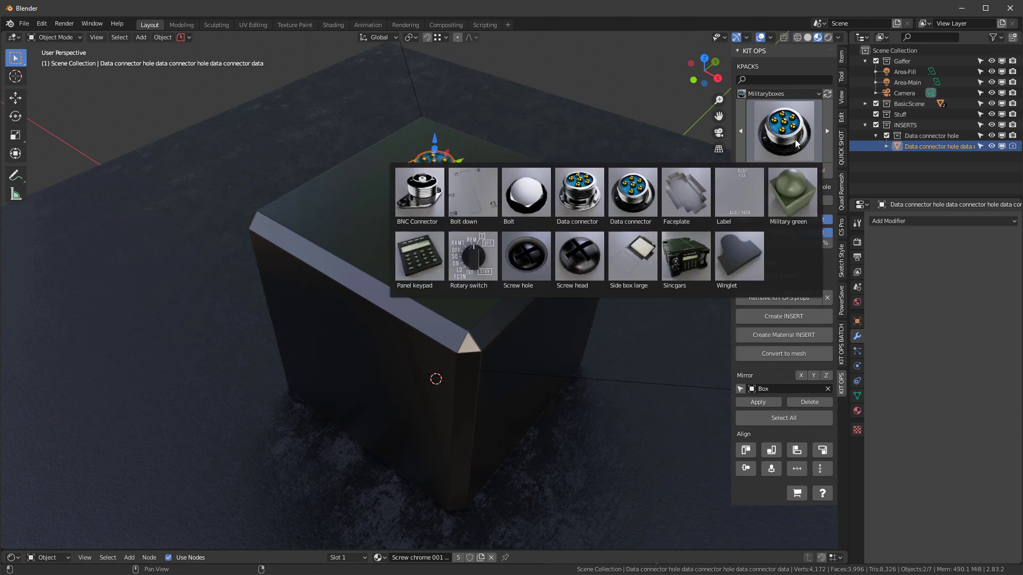
pyautogui.click(427, 191)
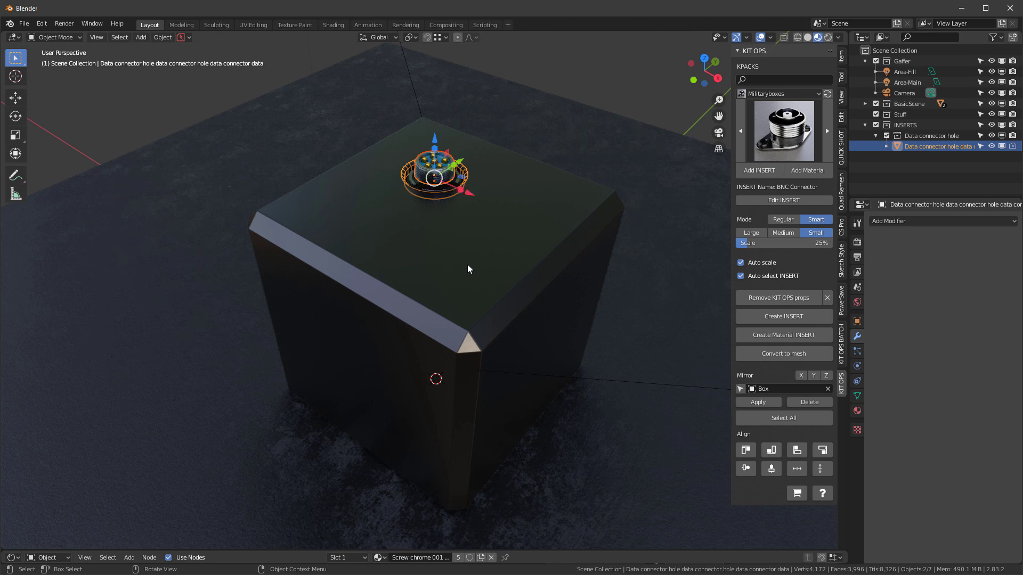
pyautogui.click(763, 170)
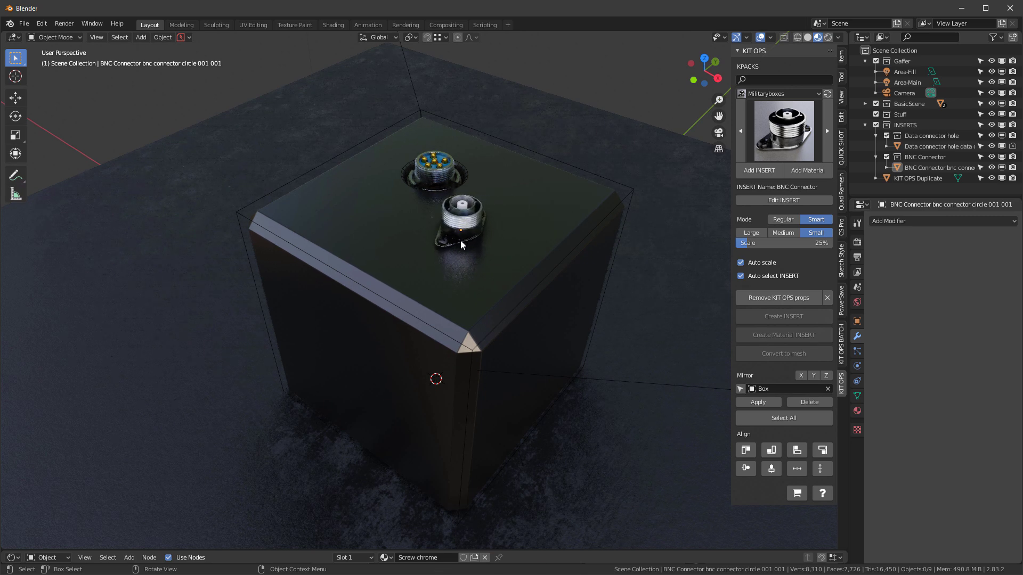
pyautogui.click(460, 241)
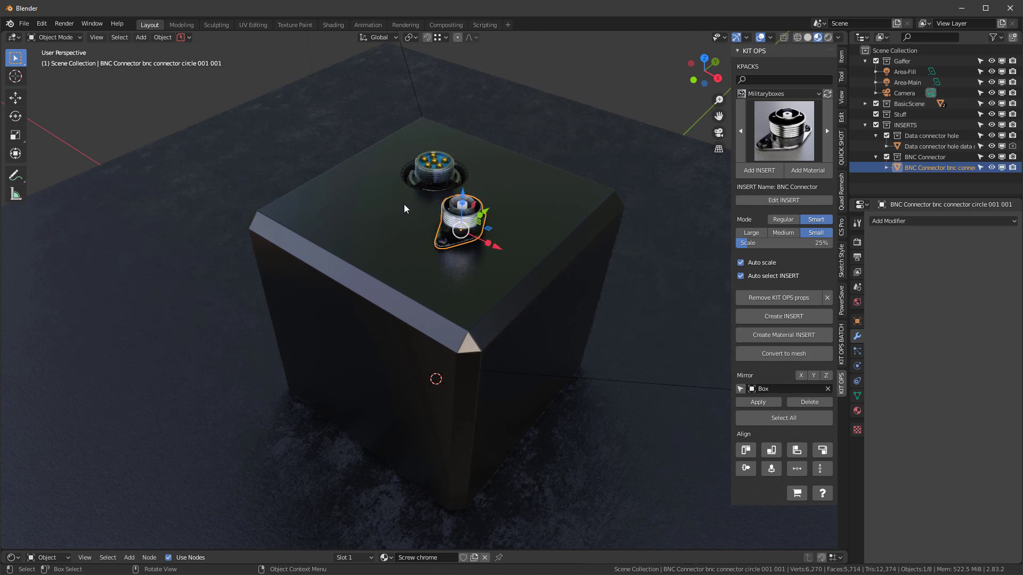
# Choose the Bolt insert from the Militaryboxes KPACK and set the insert scale to 10%.
pyautogui.click(774, 133)
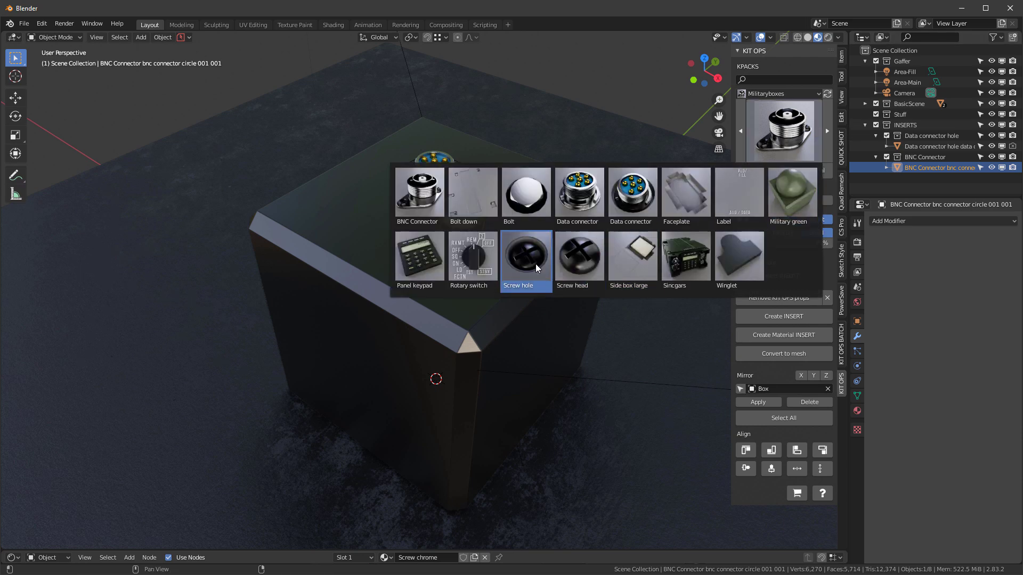
pyautogui.click(516, 202)
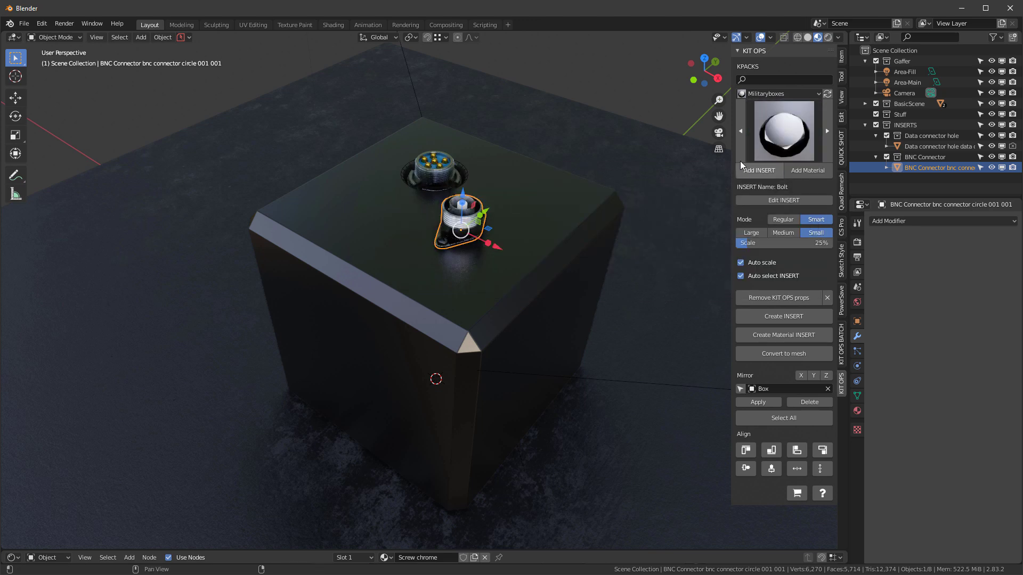
pyautogui.scroll(1, 494, 164)
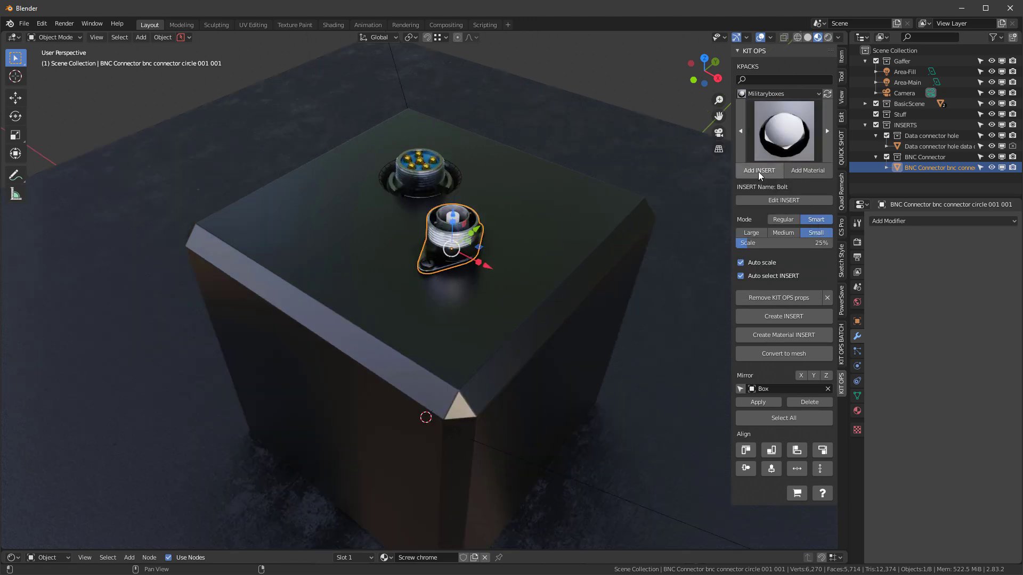
pyautogui.click(818, 244)
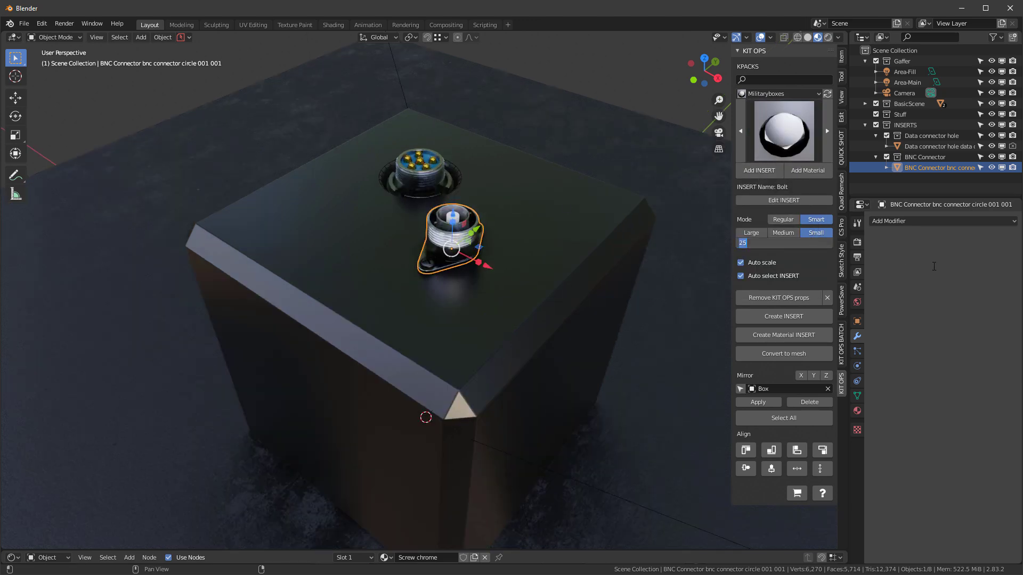
pyautogui.write('10')
pyautogui.press('Return')
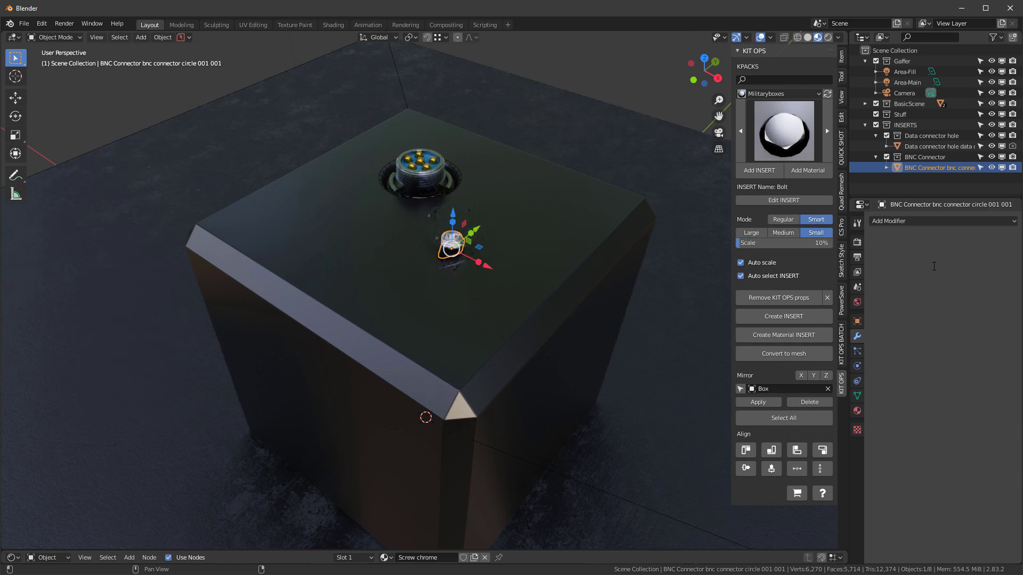
# Add five Bolt copies to the box: three near the top's corners, one on a bevel and one on a side face.
pyautogui.click(351, 231)
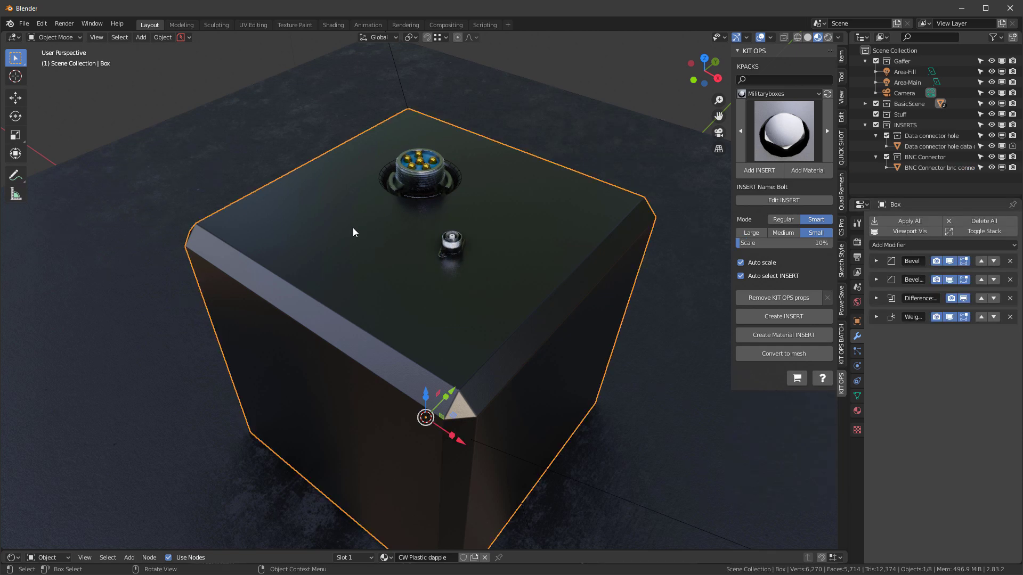
pyautogui.click(767, 171)
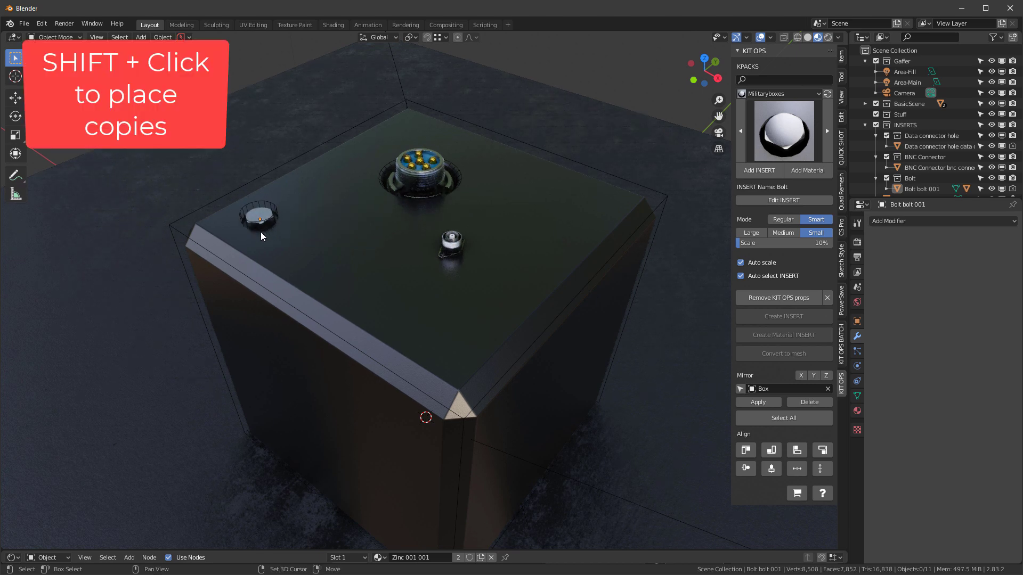
pyautogui.keyDown('shift'); pyautogui.click(263, 235); pyautogui.keyUp('shift')
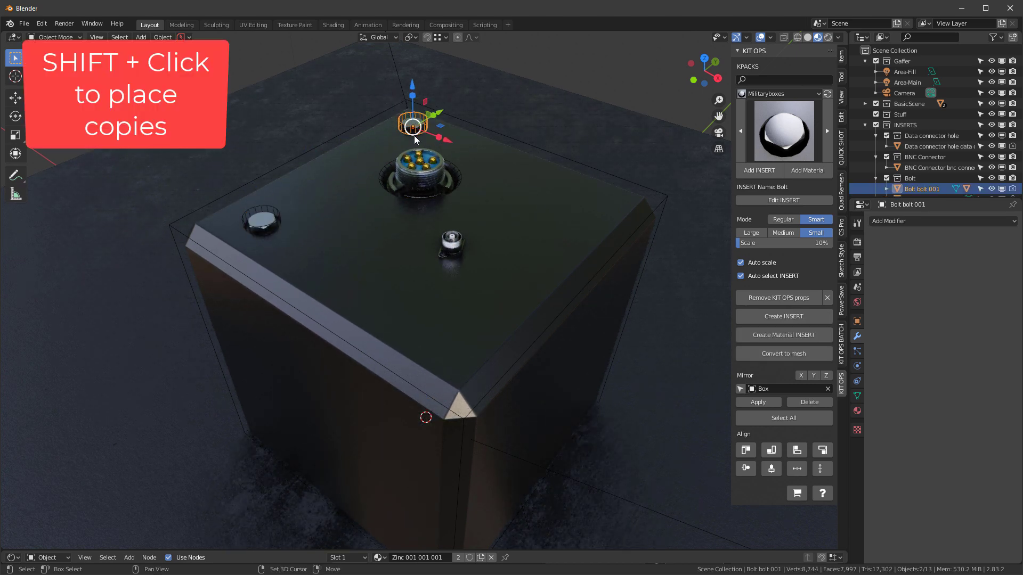
pyautogui.keyDown('shift'); pyautogui.click(414, 135); pyautogui.keyUp('shift')
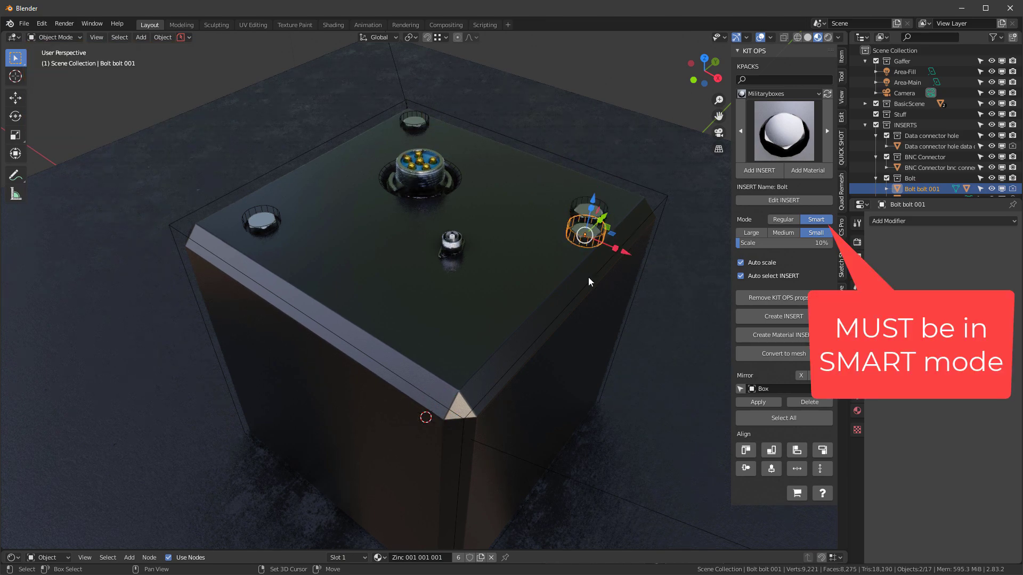
pyautogui.keyDown('shift'); pyautogui.click(582, 297); pyautogui.keyUp('shift')
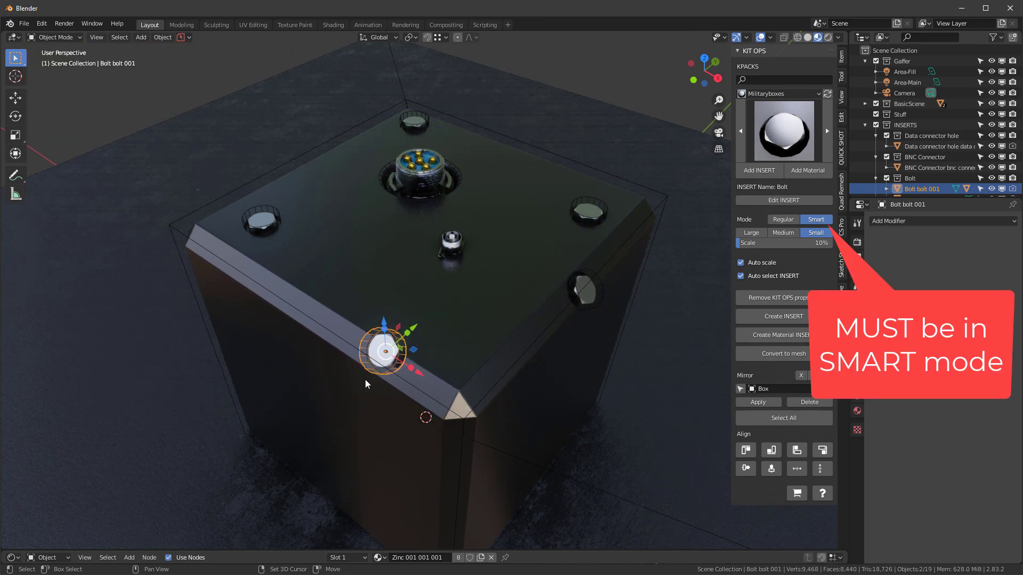
pyautogui.keyDown('shift'); pyautogui.click(359, 405); pyautogui.keyUp('shift')
pyautogui.press('Escape')
# Set the scale of the BNC Connector on the box's top to 25%.
pyautogui.moveTo(447, 291); pyautogui.dragTo(487, 305, button='middle')
pyautogui.scroll(2, 421, 198)
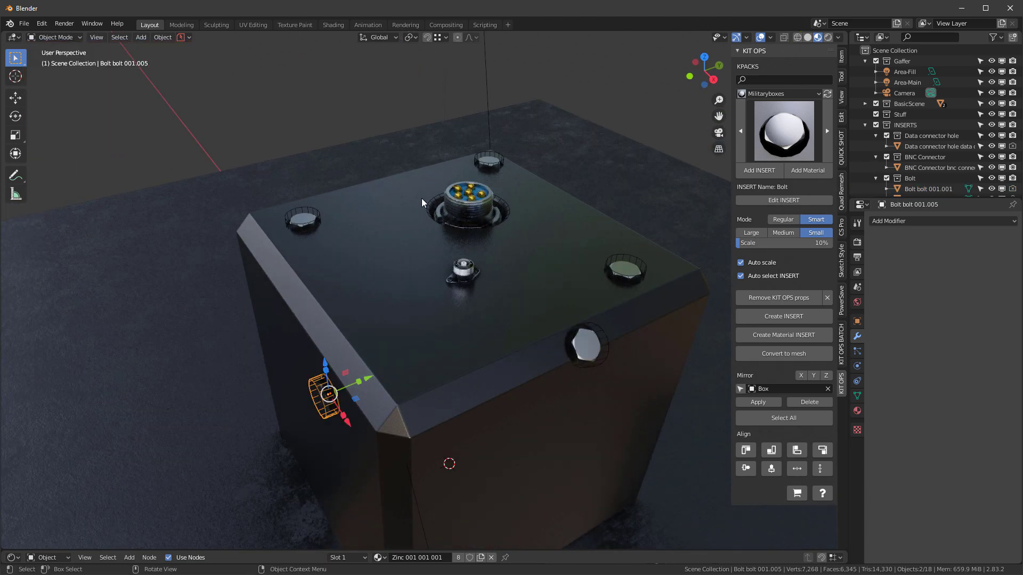
pyautogui.scroll(2, 471, 254)
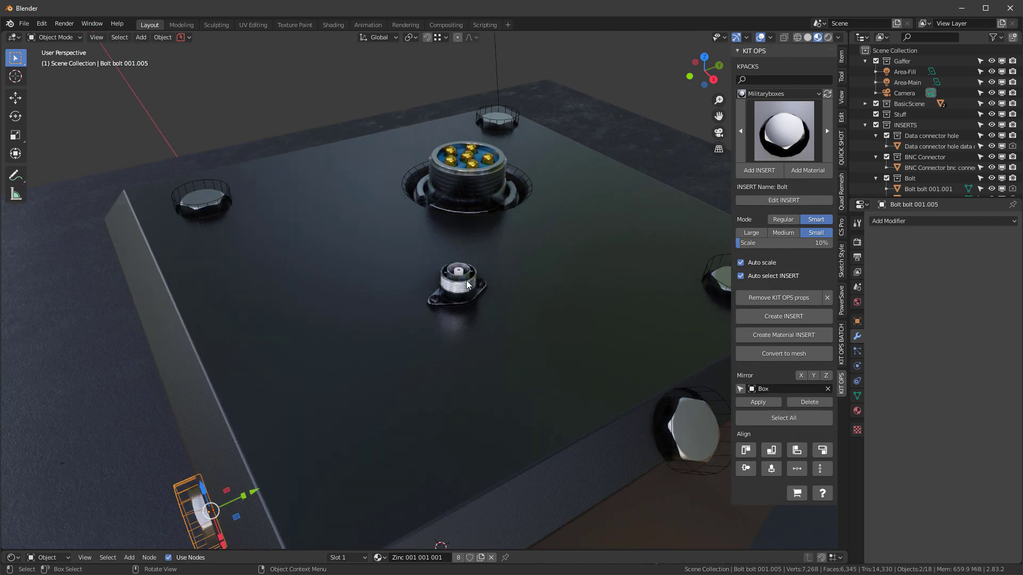
pyautogui.click(466, 280)
pyautogui.click(794, 243)
pyautogui.write('2')
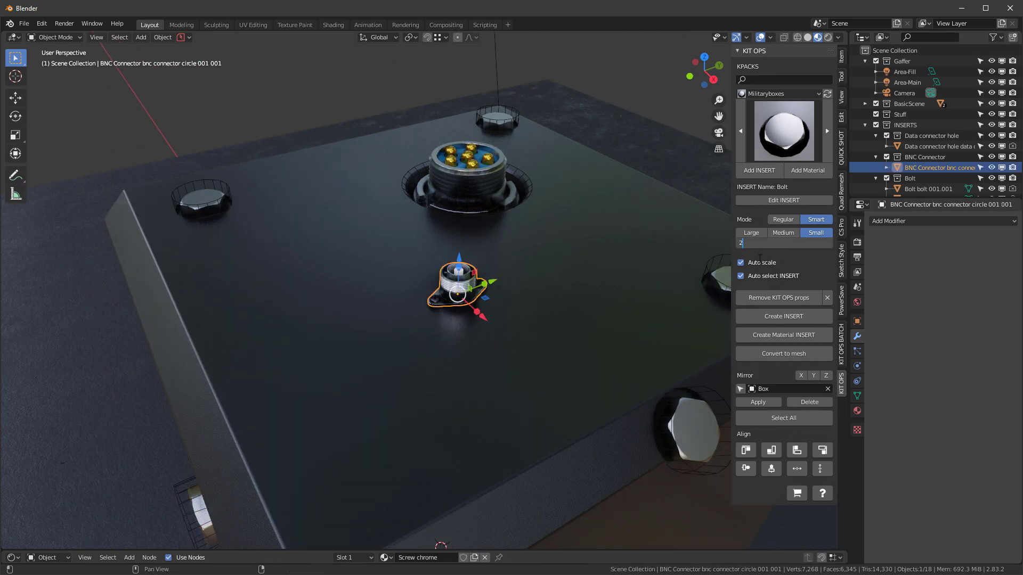
pyautogui.write('5')
pyautogui.press('Return')
# Cycle the Data connector hole insert's size through Medium and Small, ending on Large.
pyautogui.click(485, 174)
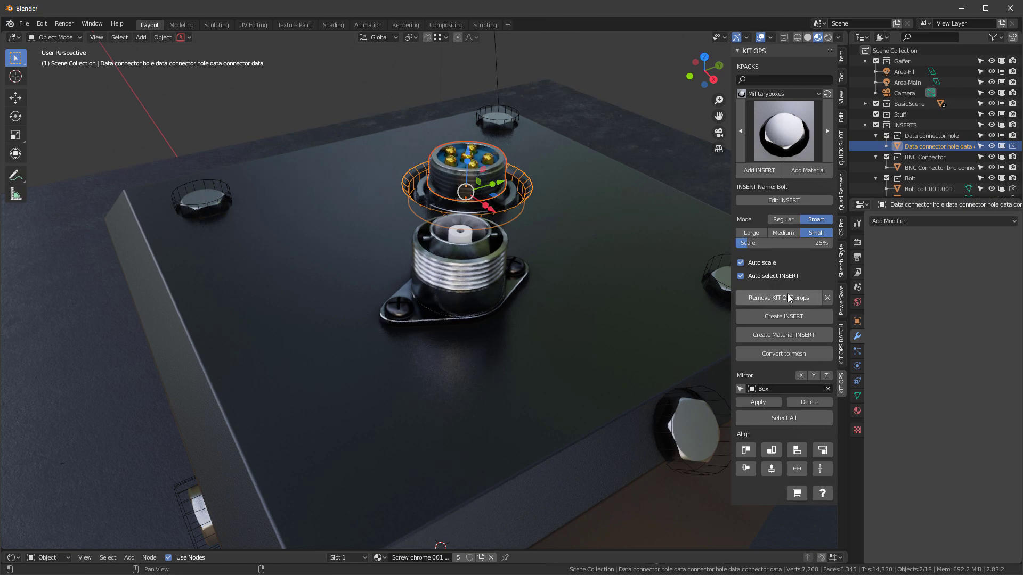
pyautogui.click(781, 234)
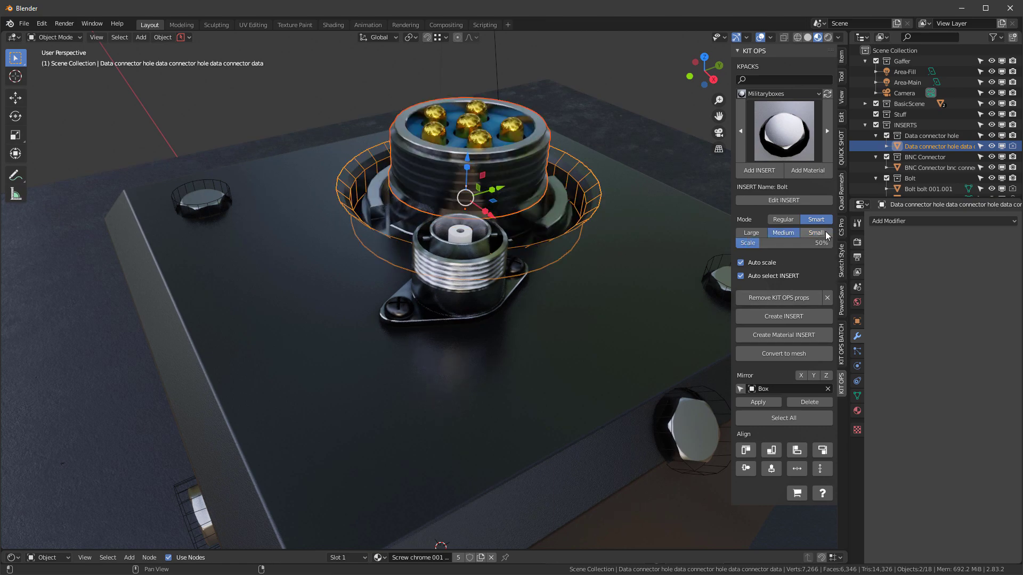
pyautogui.click(826, 233)
pyautogui.click(753, 231)
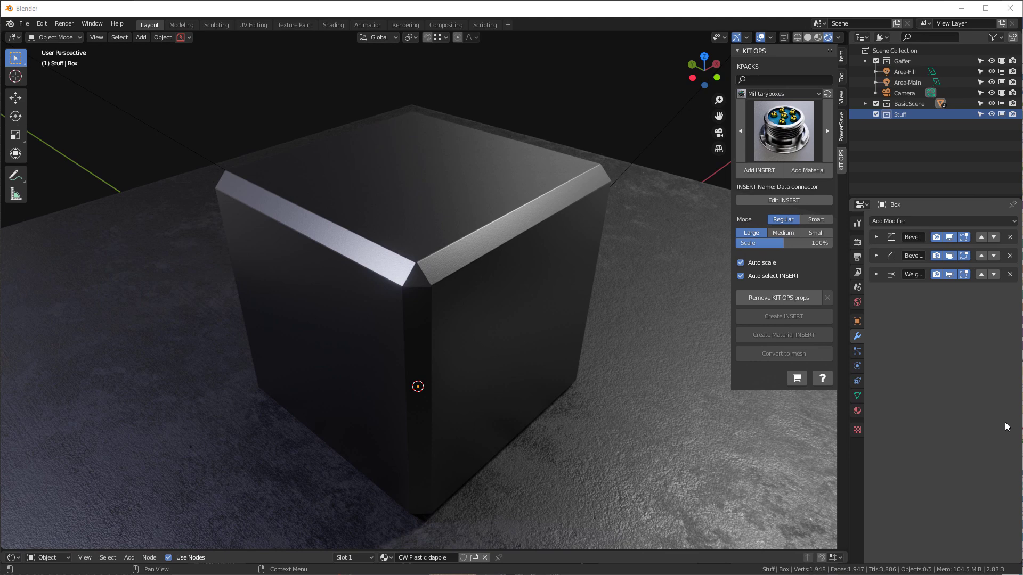
# In the fresh box scene, place the Data connector insert at Small size near a corner of the box's top.
pyautogui.moveTo(707, 223); pyautogui.dragTo(395, 226, button='middle')
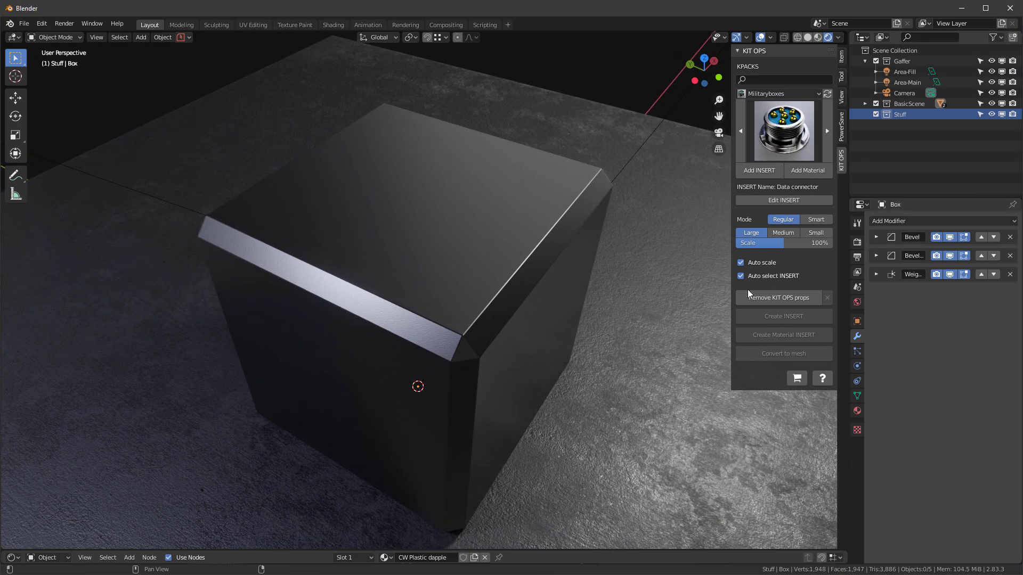
pyautogui.click(815, 233)
pyautogui.click(488, 208)
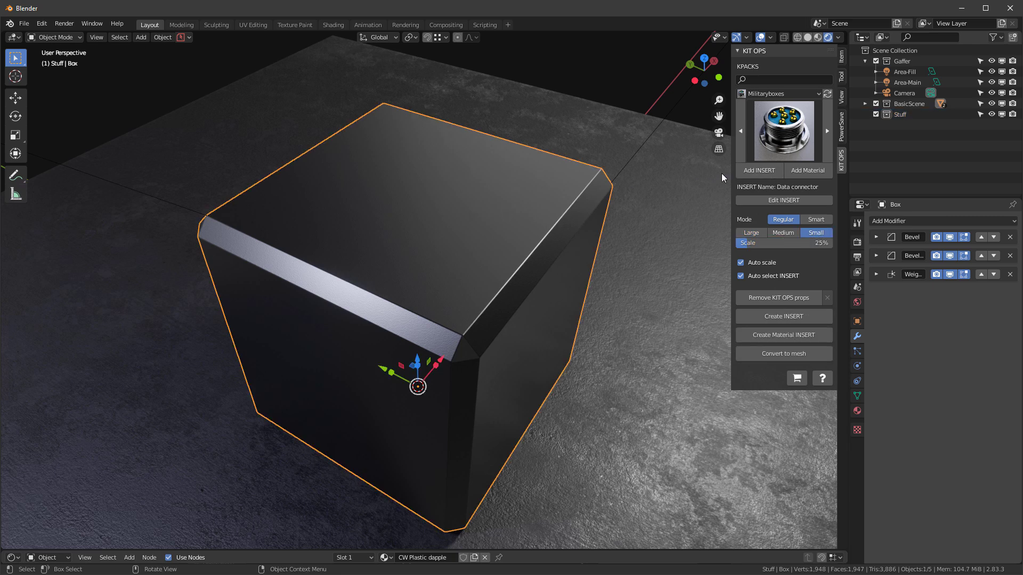
pyautogui.click(759, 170)
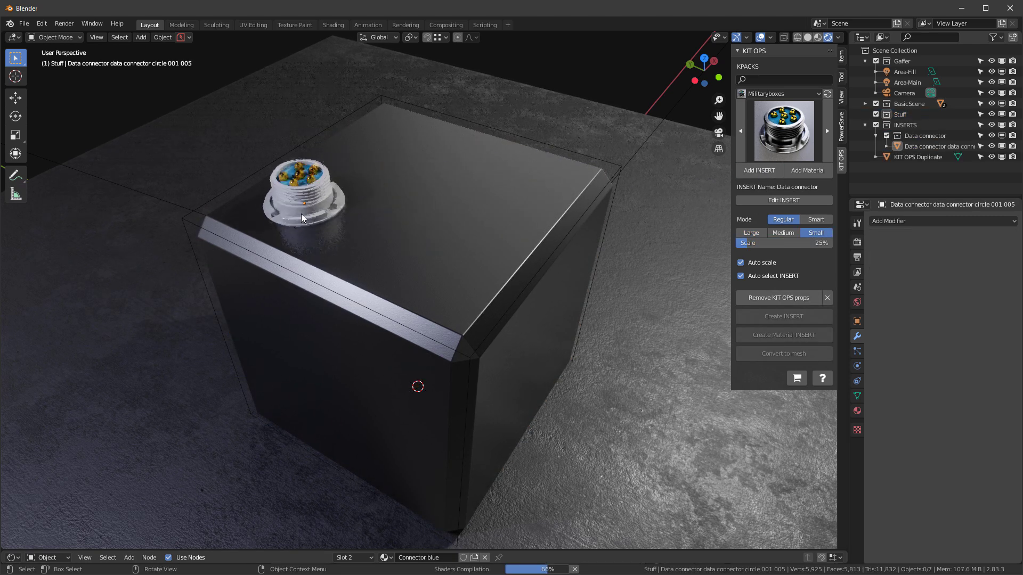
pyautogui.click(294, 214)
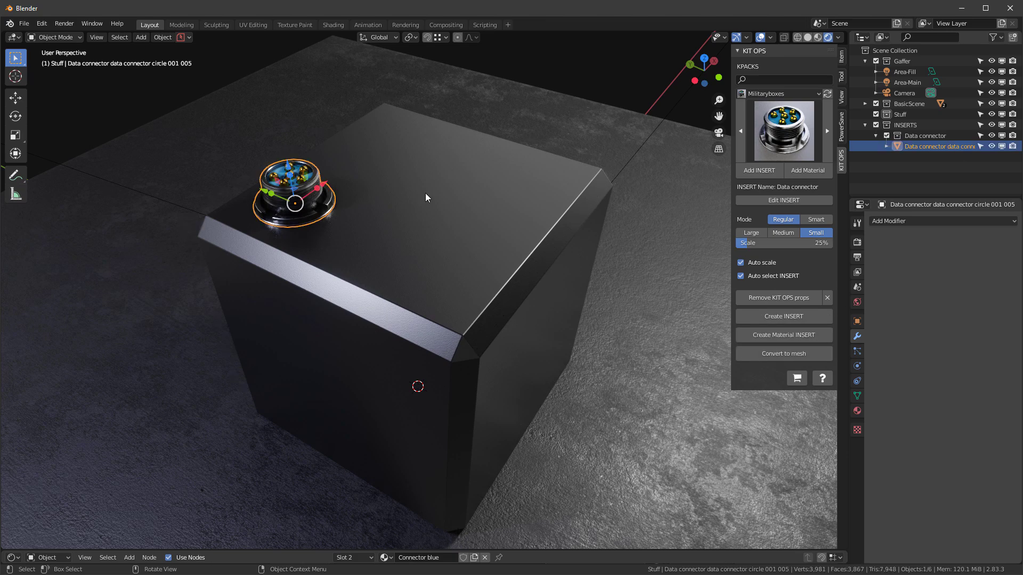
# Try two successive duplicates of the Data connector along the X axis, and undo both.
pyautogui.moveTo(425, 197); pyautogui.dragTo(320, 213, button='middle')
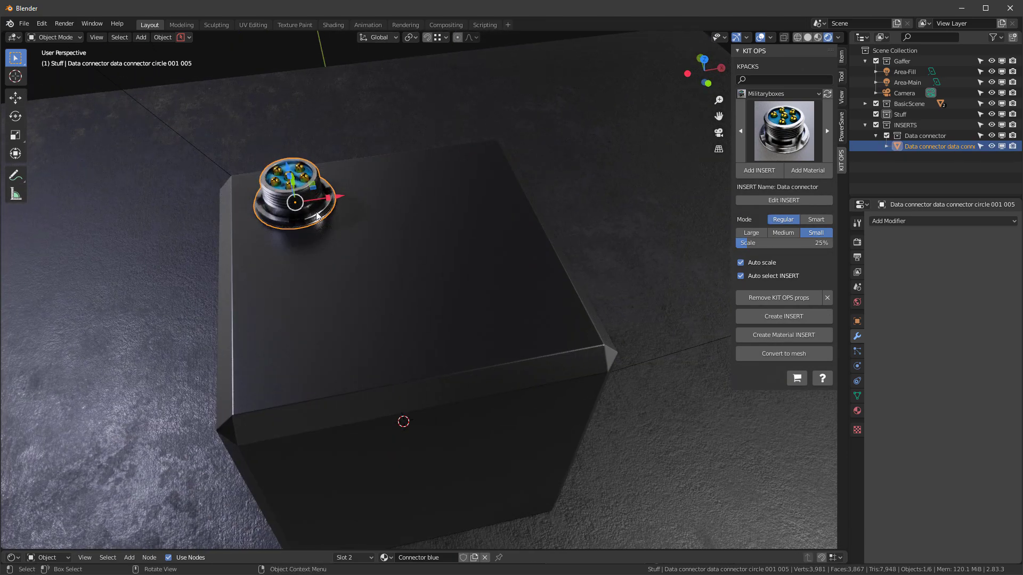
pyautogui.hotkey('shift', 'd')
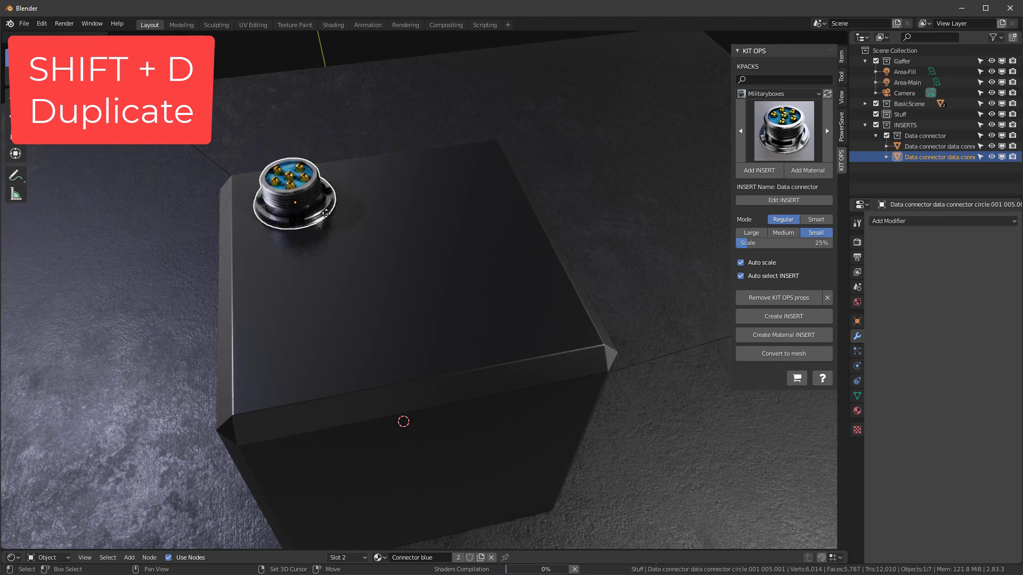
pyautogui.press('x')
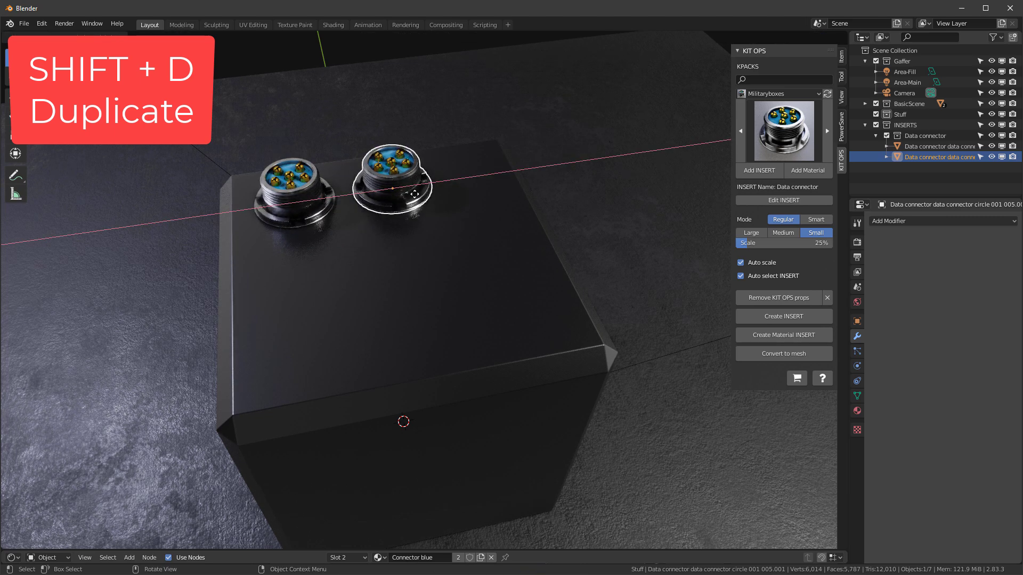
pyautogui.click(403, 193)
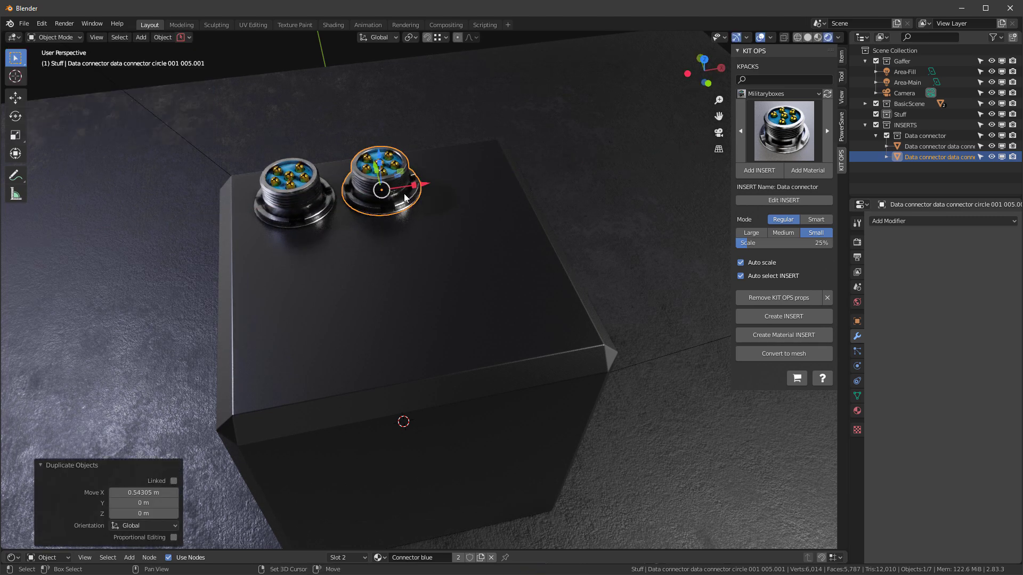
pyautogui.hotkey('shift', 'd')
pyautogui.press('x')
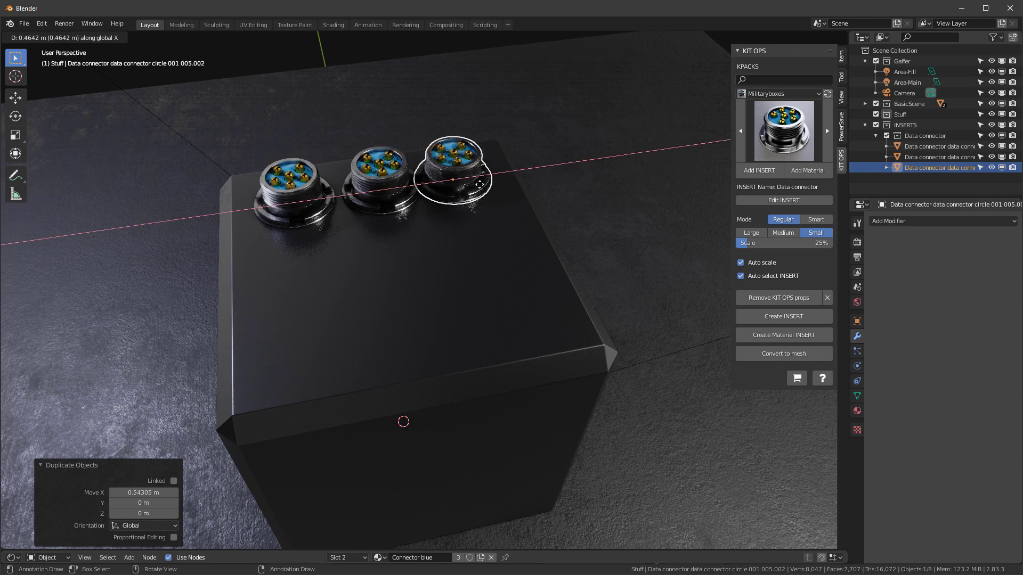
pyautogui.click(485, 187)
pyautogui.hotkey('ctrl', 'z')
pyautogui.hotkey('ctrl', 'z')
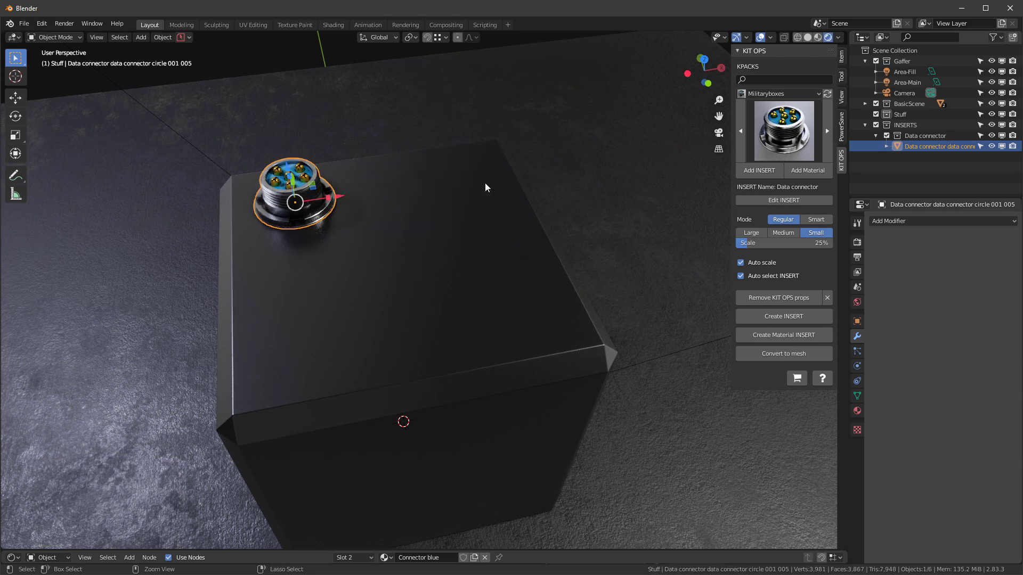
# Duplicate the Data connector about 0.54 m along the X axis and repeat the operation for a third connector.
pyautogui.hotkey('shift', 'd')
pyautogui.press('x')
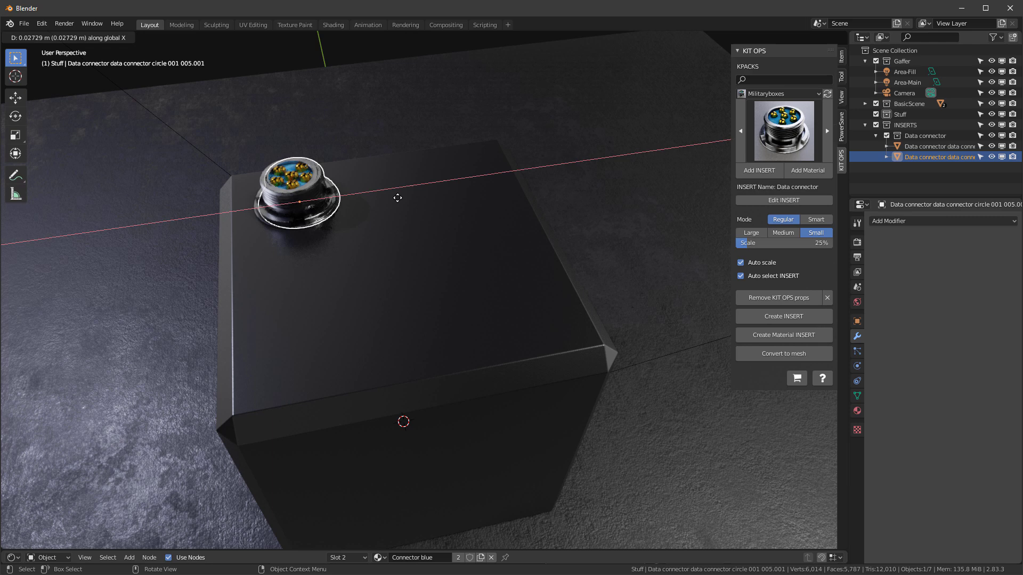
pyautogui.click(468, 183)
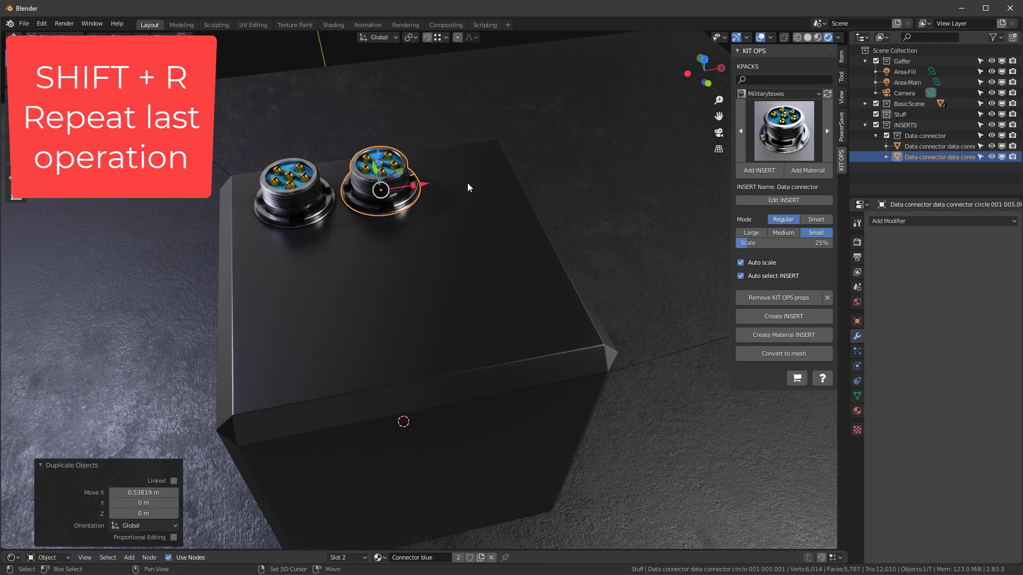
pyautogui.hotkey('shift', 'r')
pyautogui.moveTo(424, 271); pyautogui.dragTo(462, 254, button='middle')
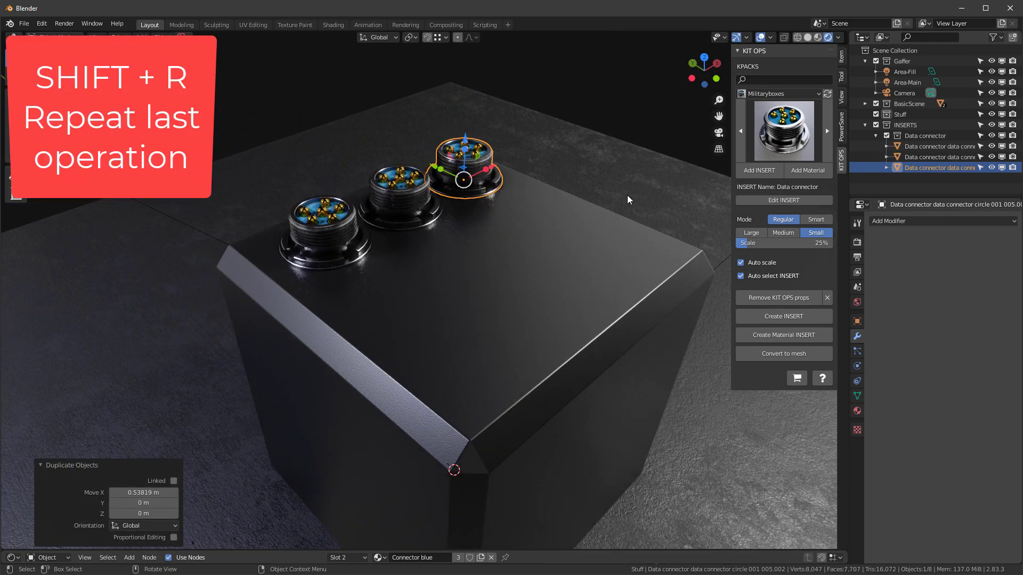
# Place the Data connector hole insert on the box's top, in front of the first connector in the row.
pyautogui.click(790, 136)
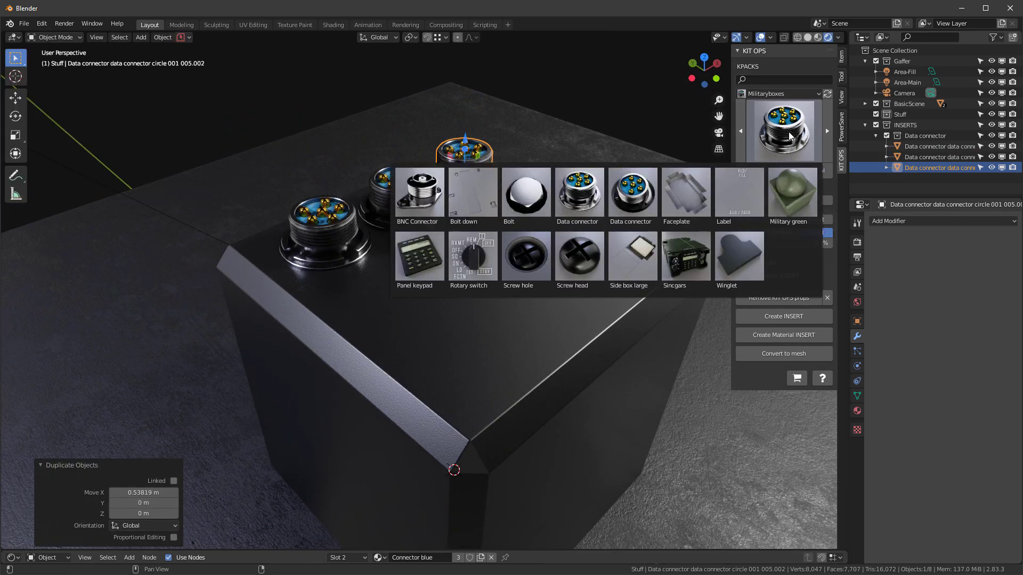
pyautogui.click(647, 193)
pyautogui.moveTo(514, 219); pyautogui.dragTo(504, 219, button='middle')
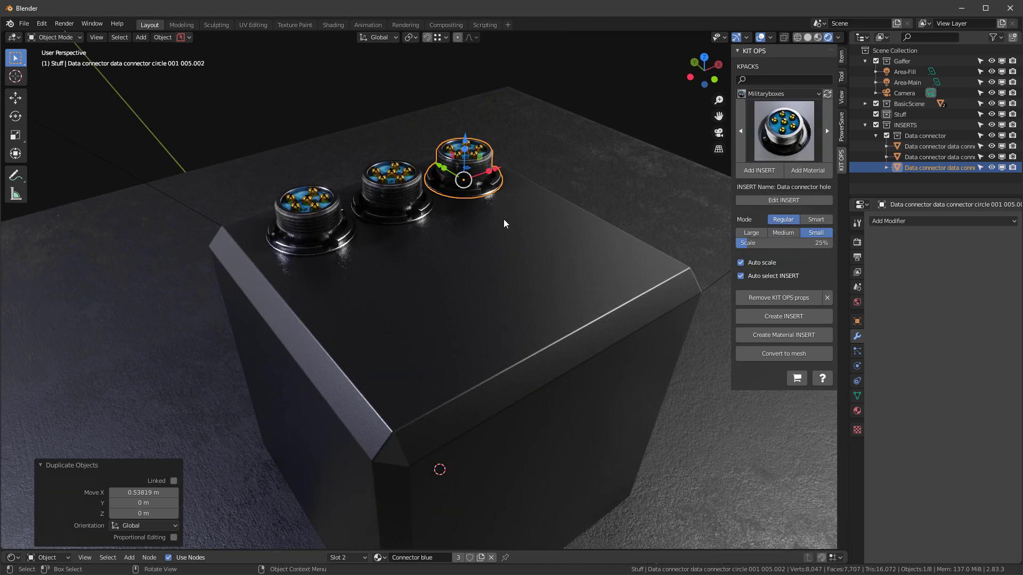
pyautogui.click(758, 170)
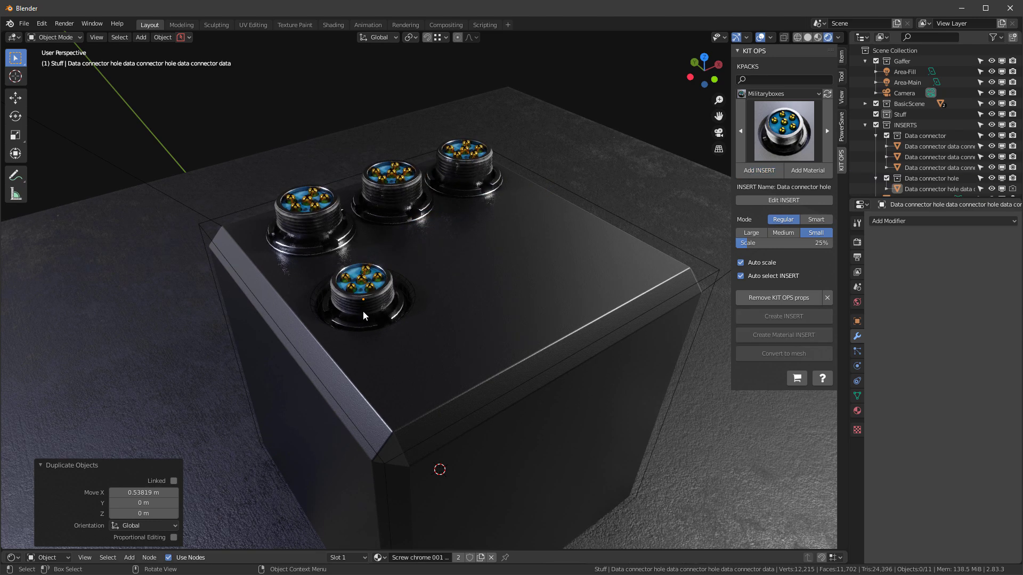
pyautogui.click(362, 311)
# Switch the viewport to Solid shading.
pyautogui.press('z')
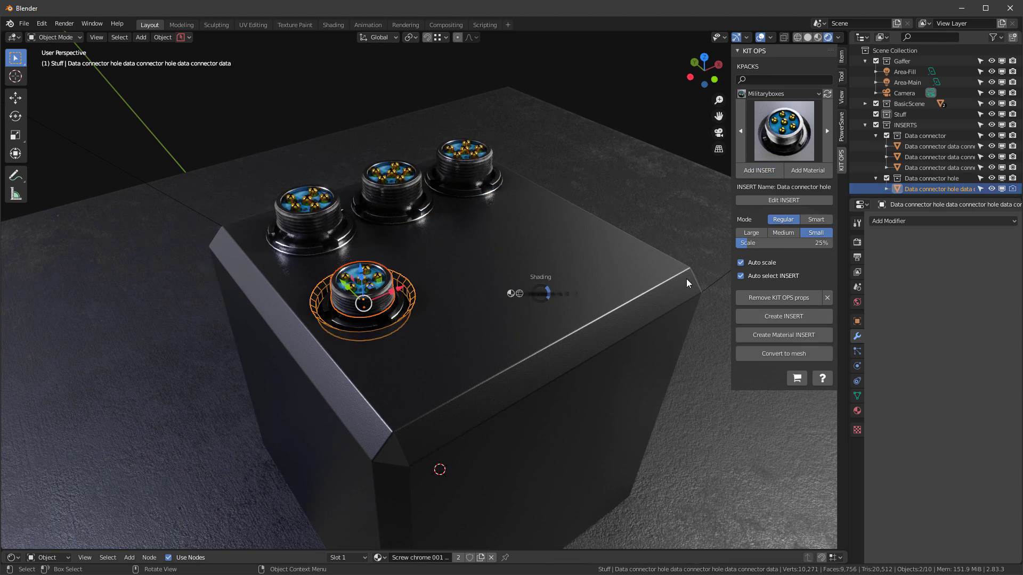
pyautogui.click(686, 279)
pyautogui.click(492, 300)
pyautogui.moveTo(492, 299); pyautogui.dragTo(420, 339, button='middle')
# Try duplicating the Data connector hole insert about 0.59 m along the X axis in Regular mode, and undo it.
pyautogui.click(378, 290)
pyautogui.moveTo(404, 304); pyautogui.dragTo(446, 328, button='middle')
pyautogui.hotkey('shift', 'd')
pyautogui.hotkey('shift', 'd')
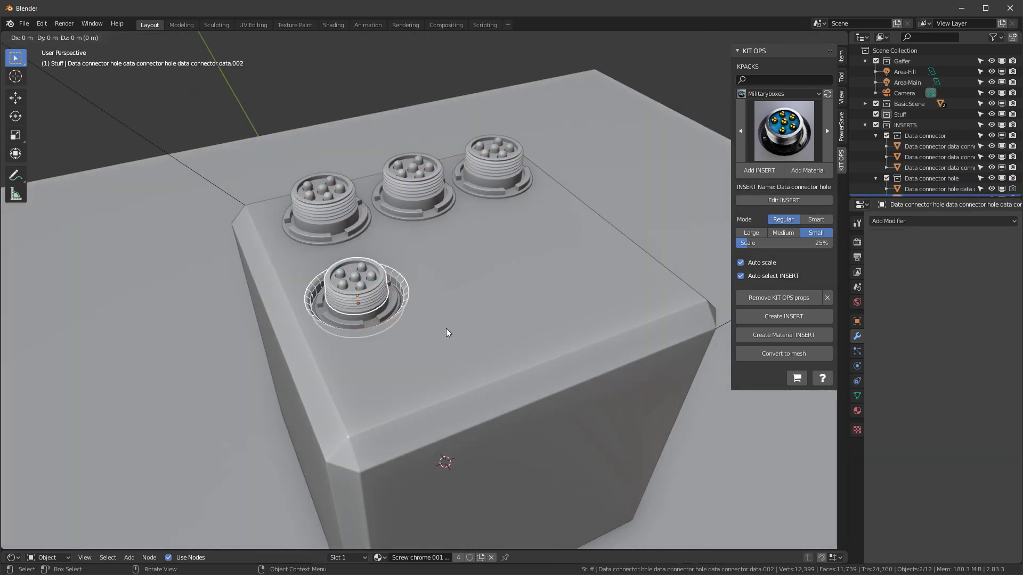
pyautogui.press('x')
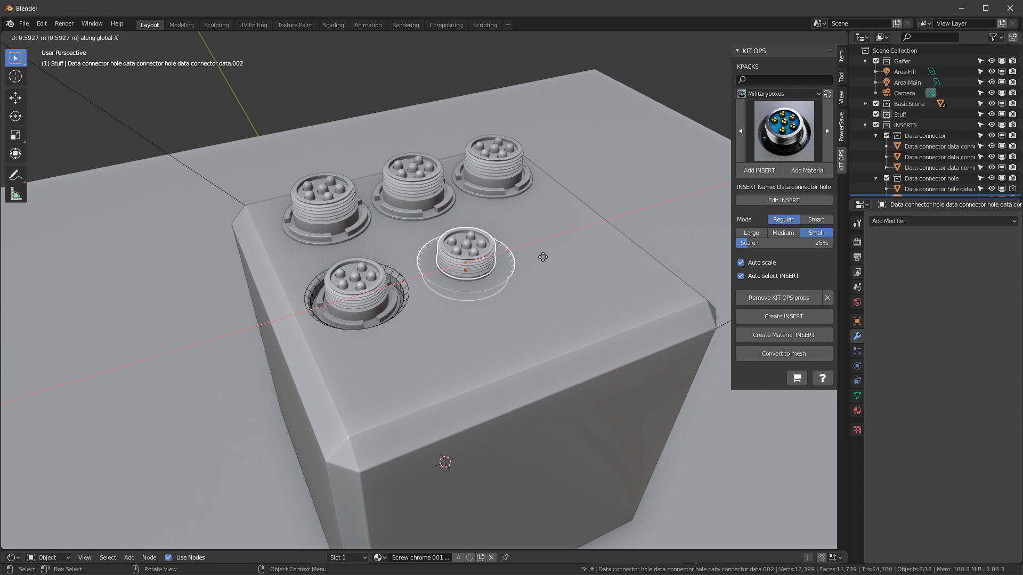
pyautogui.click(543, 257)
pyautogui.hotkey('ctrl', 'z')
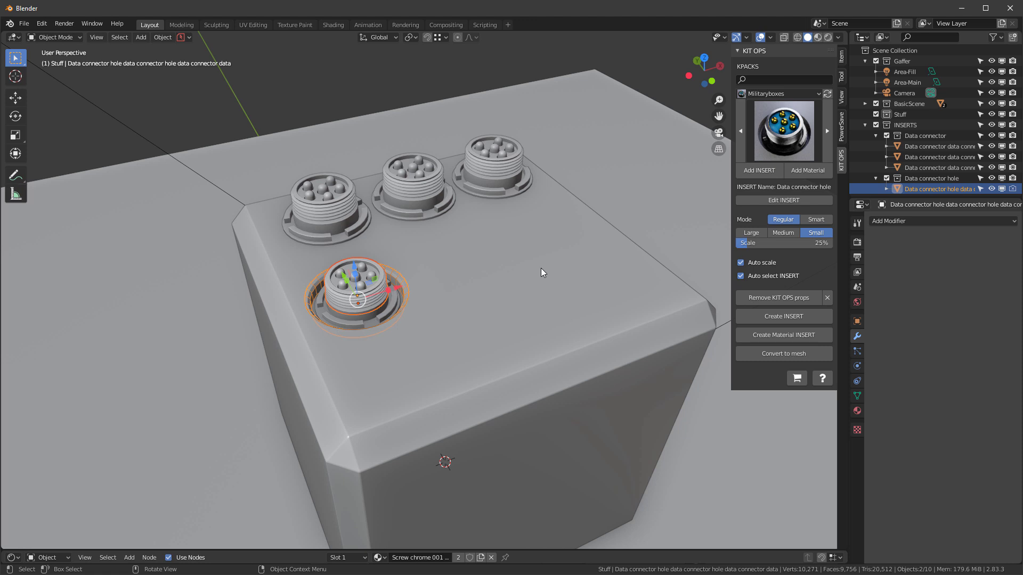
# Switch KIT OPS to Smart mode, clear the insert's target object and pick the Box as its target again.
pyautogui.click(823, 220)
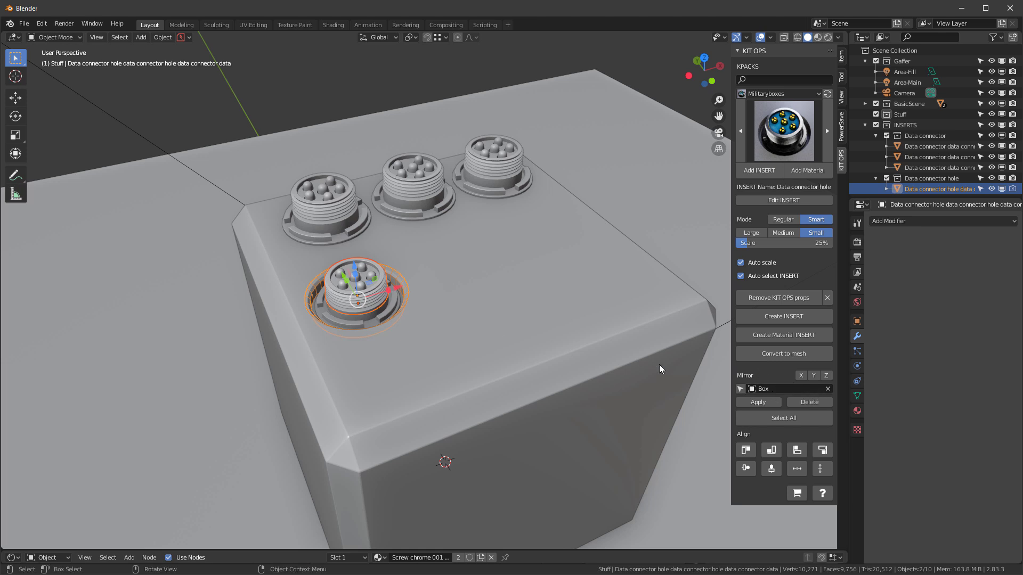
pyautogui.click(827, 388)
pyautogui.click(829, 376)
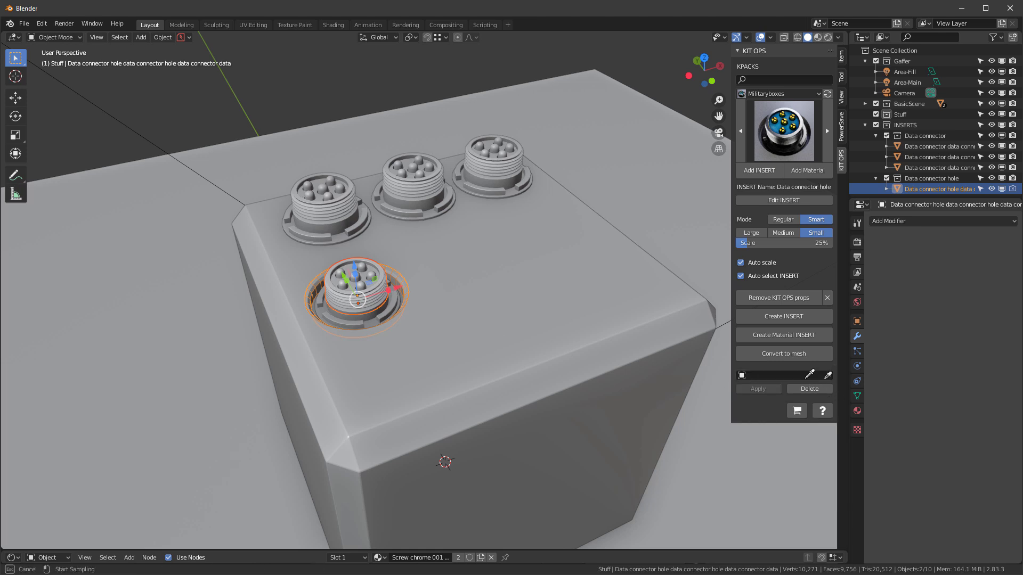
pyautogui.click(500, 315)
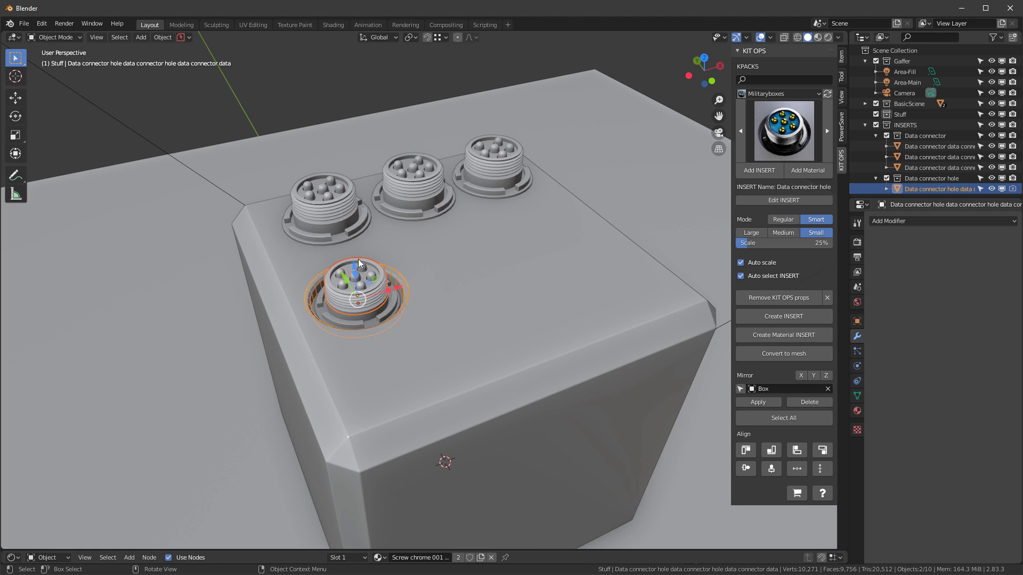
# Duplicate the Data connector hole insert about 0.55 m along the X axis and repeat the operation for a third one.
pyautogui.hotkey('shift', 'd')
pyautogui.press('x')
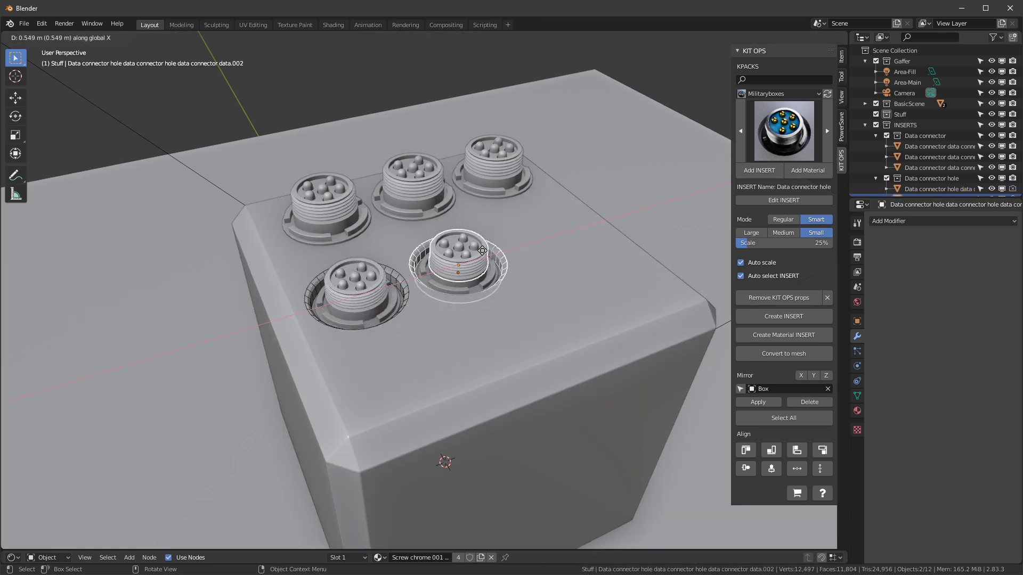
pyautogui.click(483, 256)
pyautogui.hotkey('shift', 'r')
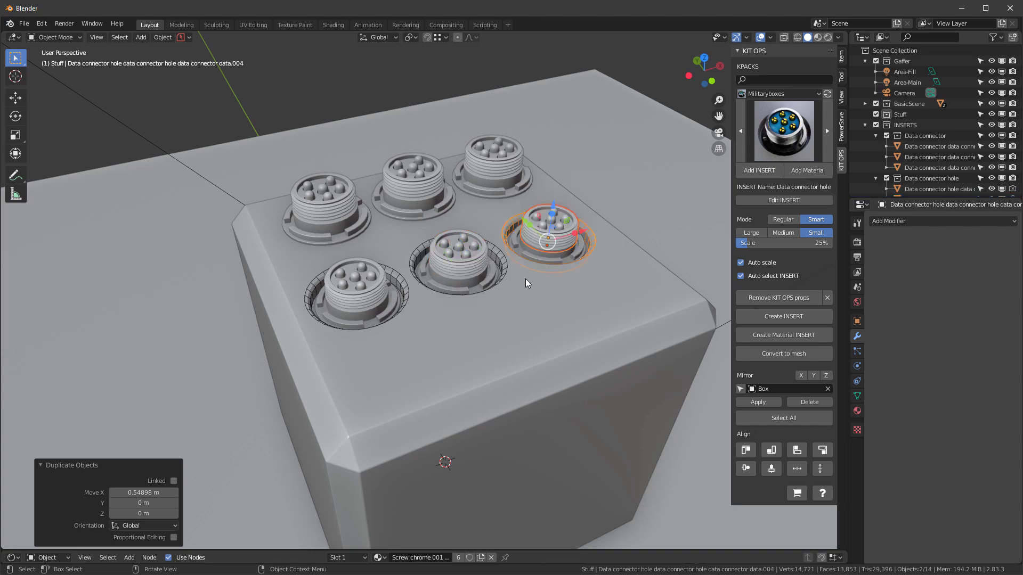
# Set the KIT OPS mode back to Regular.
pyautogui.moveTo(526, 280); pyautogui.dragTo(468, 293, button='middle')
pyautogui.scroll(2, 578, 267)
pyautogui.scroll(-2, 562, 260)
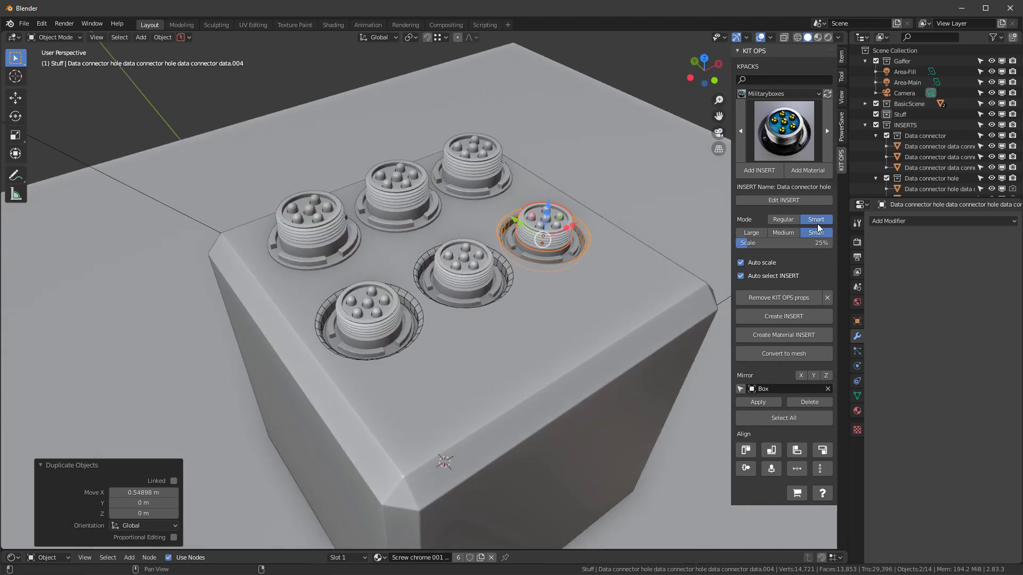
pyautogui.click(788, 219)
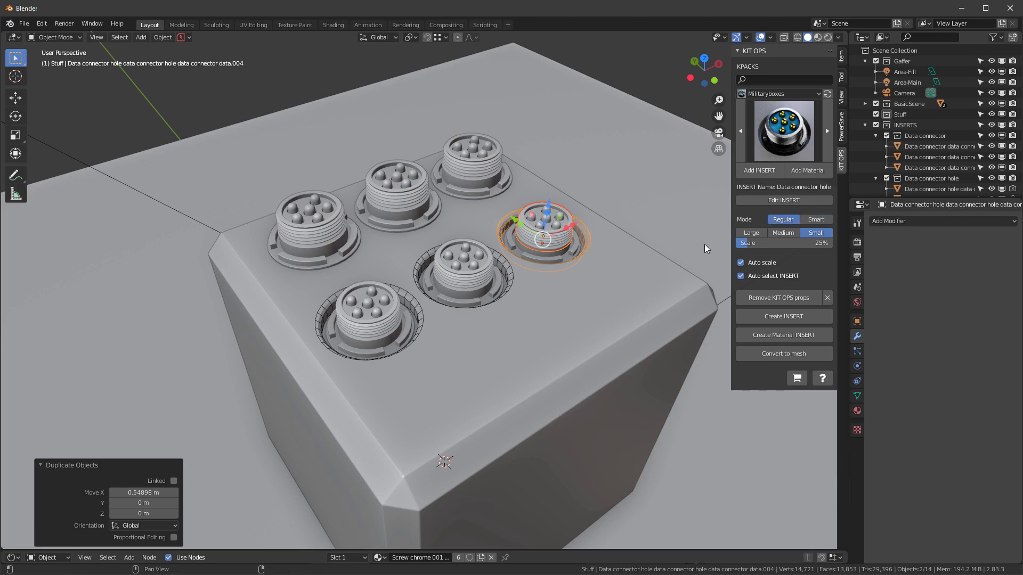
pyautogui.moveTo(704, 243); pyautogui.dragTo(305, 262, button='middle')
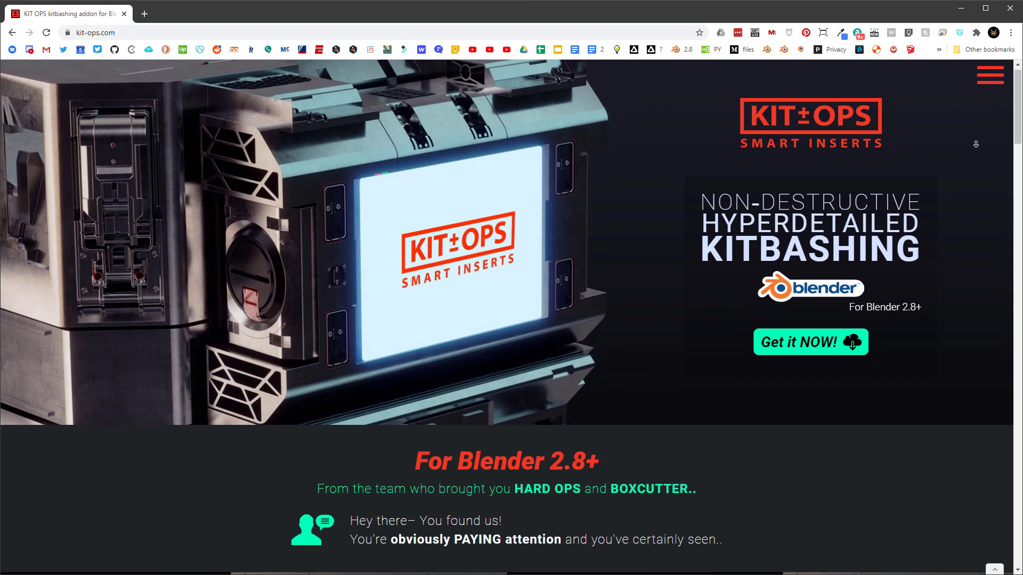
# Switch to the kit-ops.com page in the browser and examine the product description and the KIT OPS FREE vs KIT OPS PRO comparison.
pyautogui.scroll(-3, 976, 170)
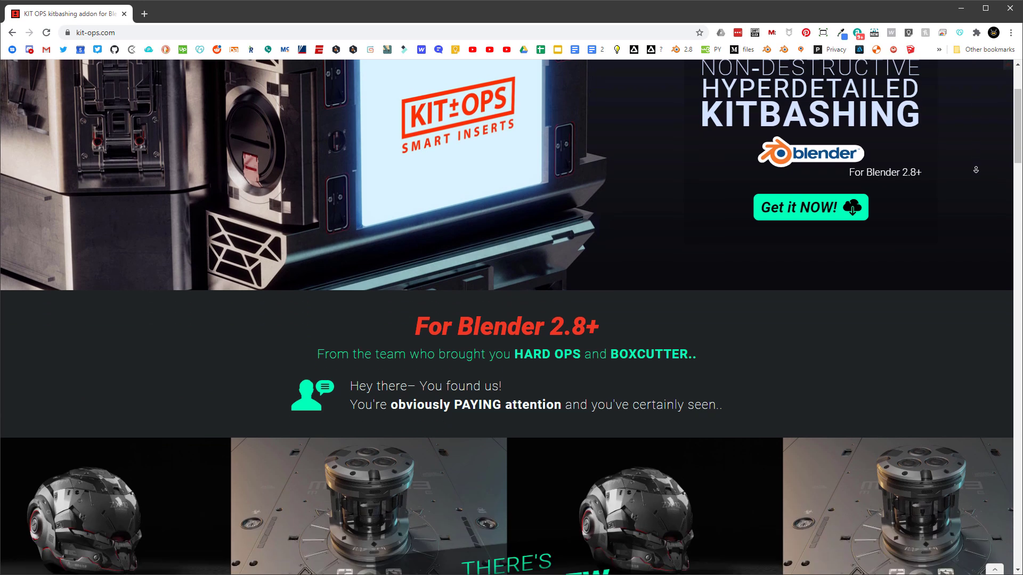
pyautogui.scroll(-14, 975, 169)
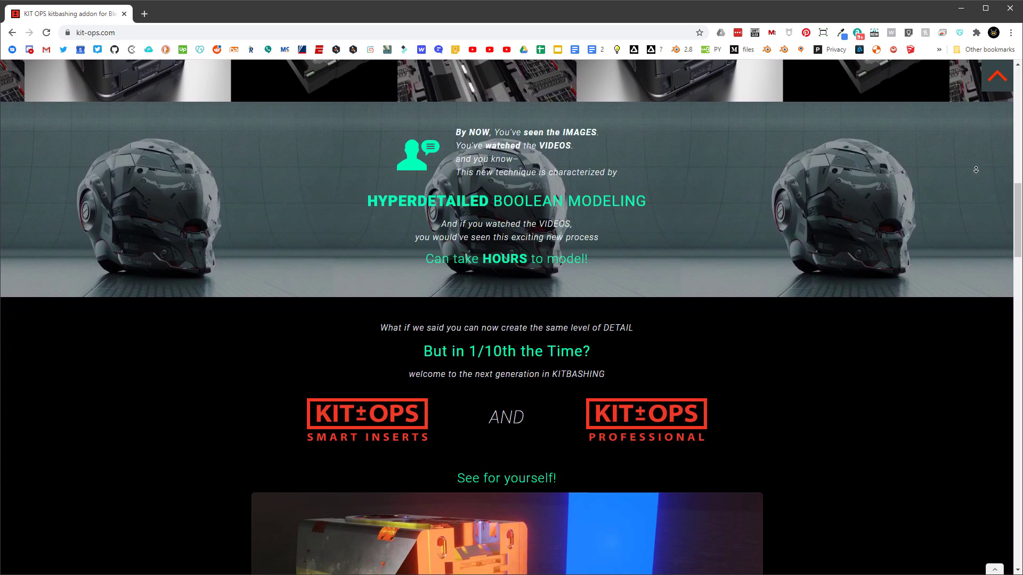
pyautogui.scroll(-13, 976, 169)
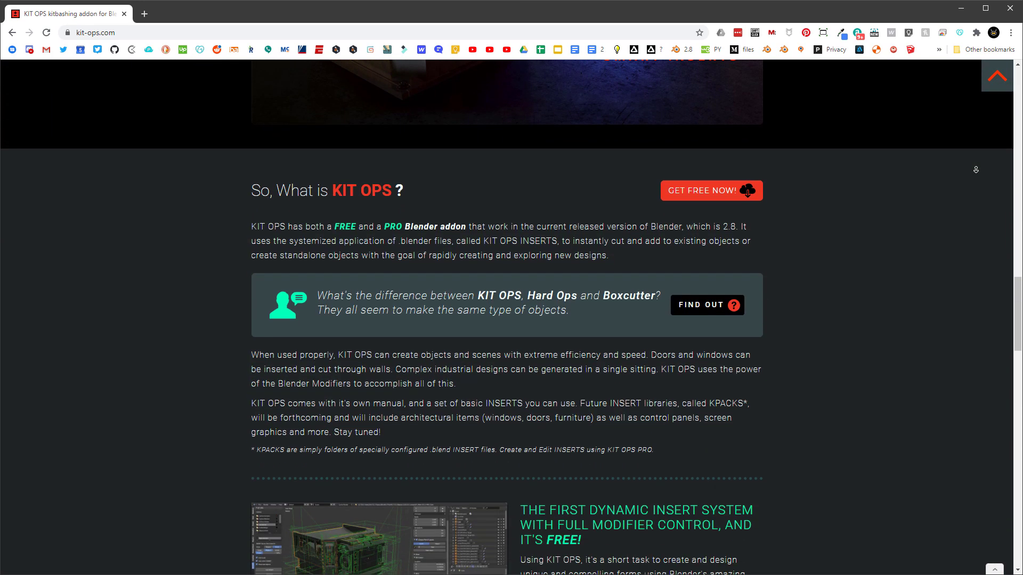
pyautogui.scroll(-12, 975, 169)
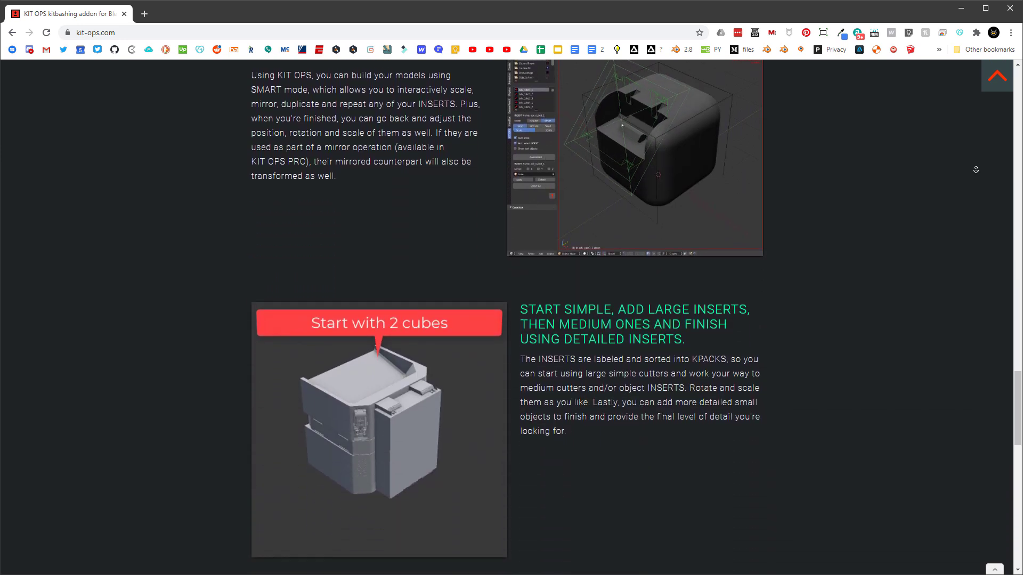
pyautogui.scroll(-13, 975, 169)
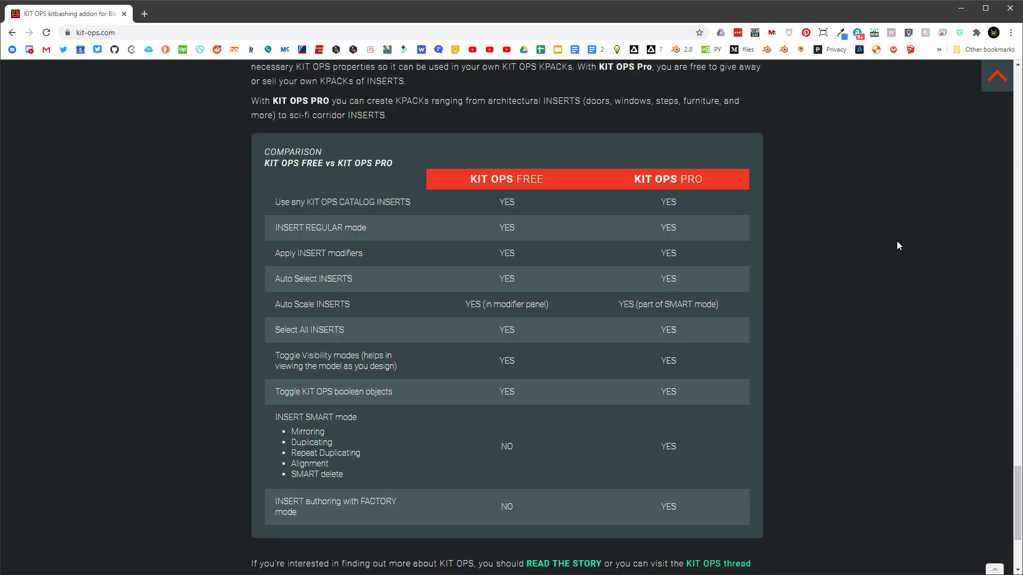